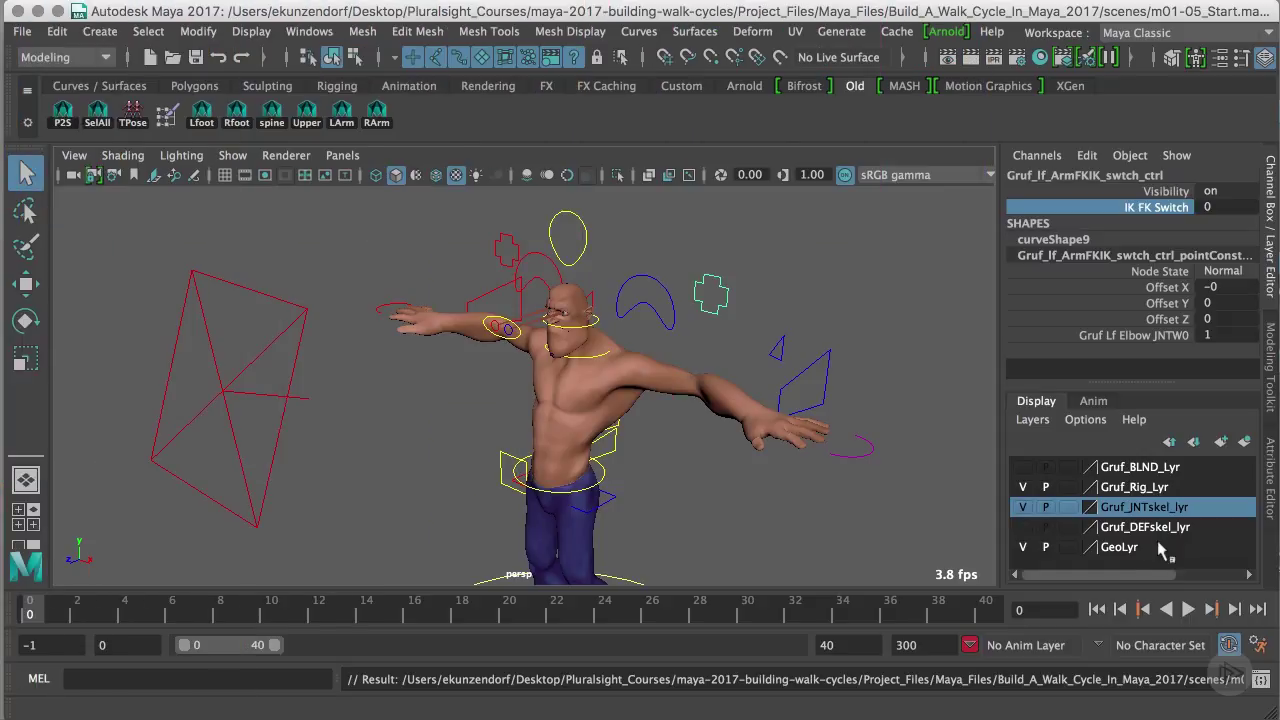
Deselect the IK/FK switch control and orbit until Gruf's feet and ground circle are visible
left_click(787, 289)
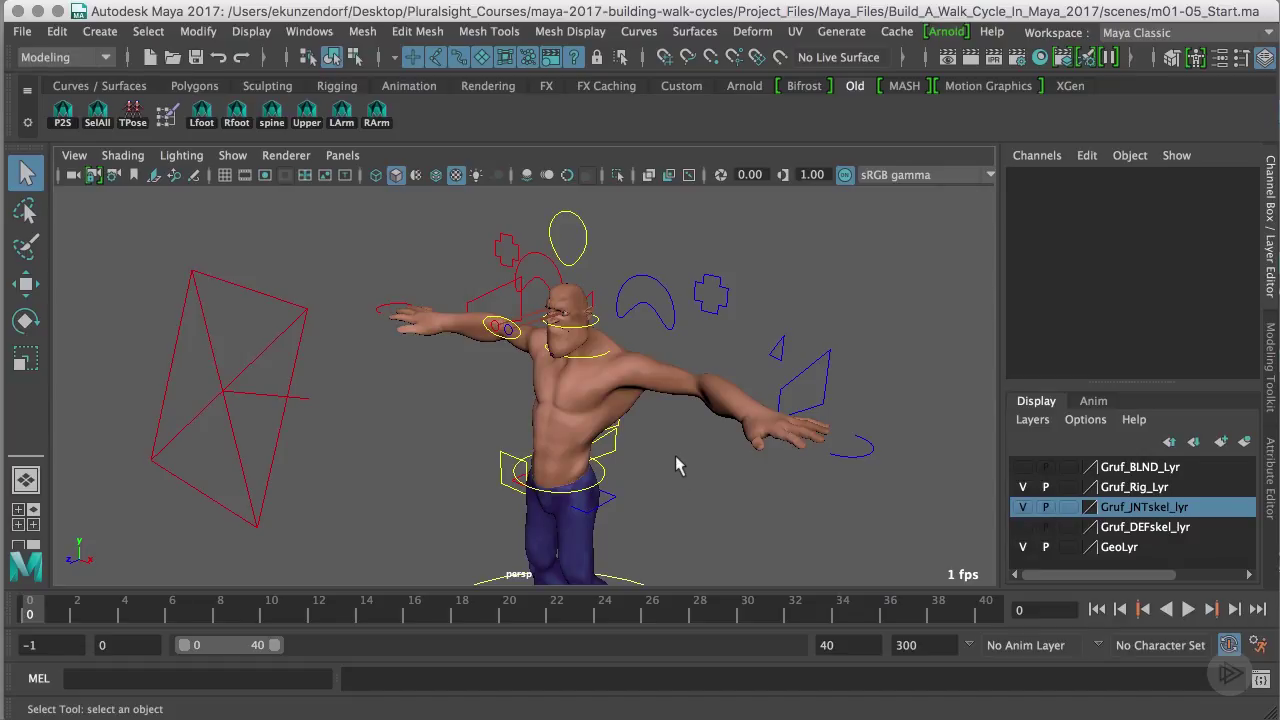
mouse_move(676, 462)
left_mouse_down("alt")
mouse_move(491, 475)
mouse_move(709, 477)
mouse_move(694, 454)
left_mouse_up("alt")
right_click_drag(694, 454, 690, 437, "alt")
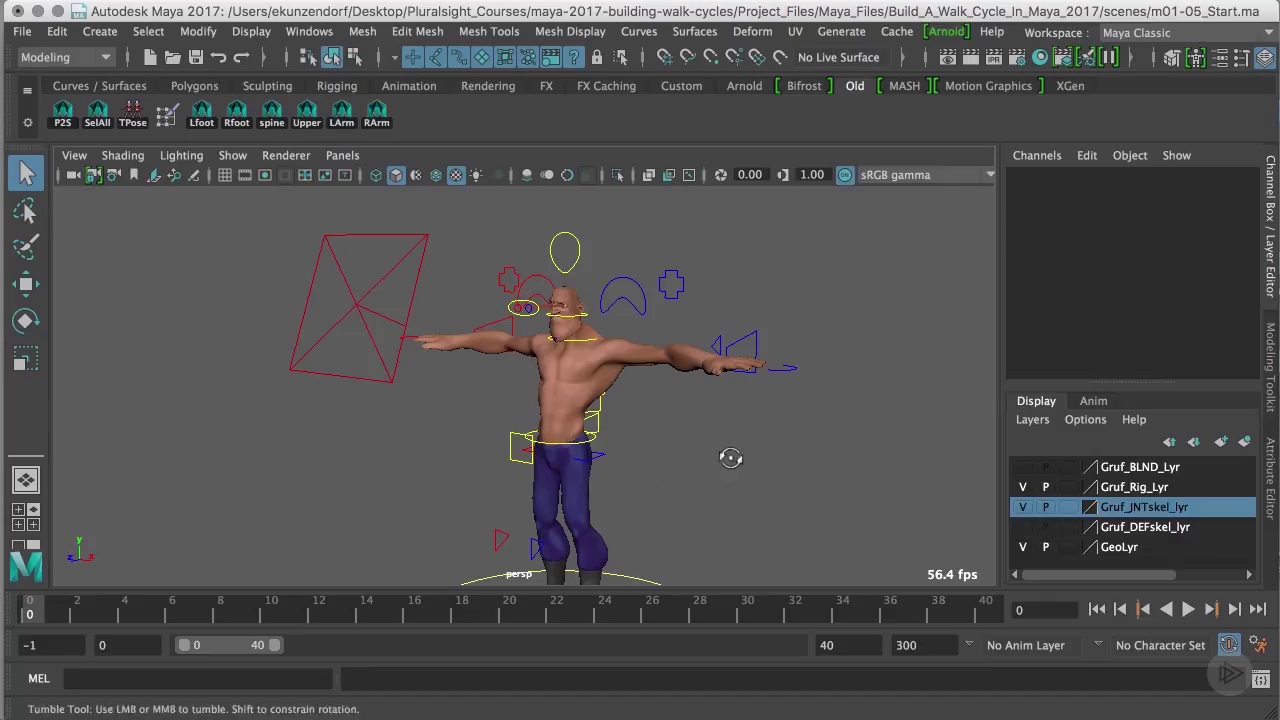
left_click_drag(728, 454, 686, 471, "alt")
middle_click_drag(686, 471, 692, 389, "alt")
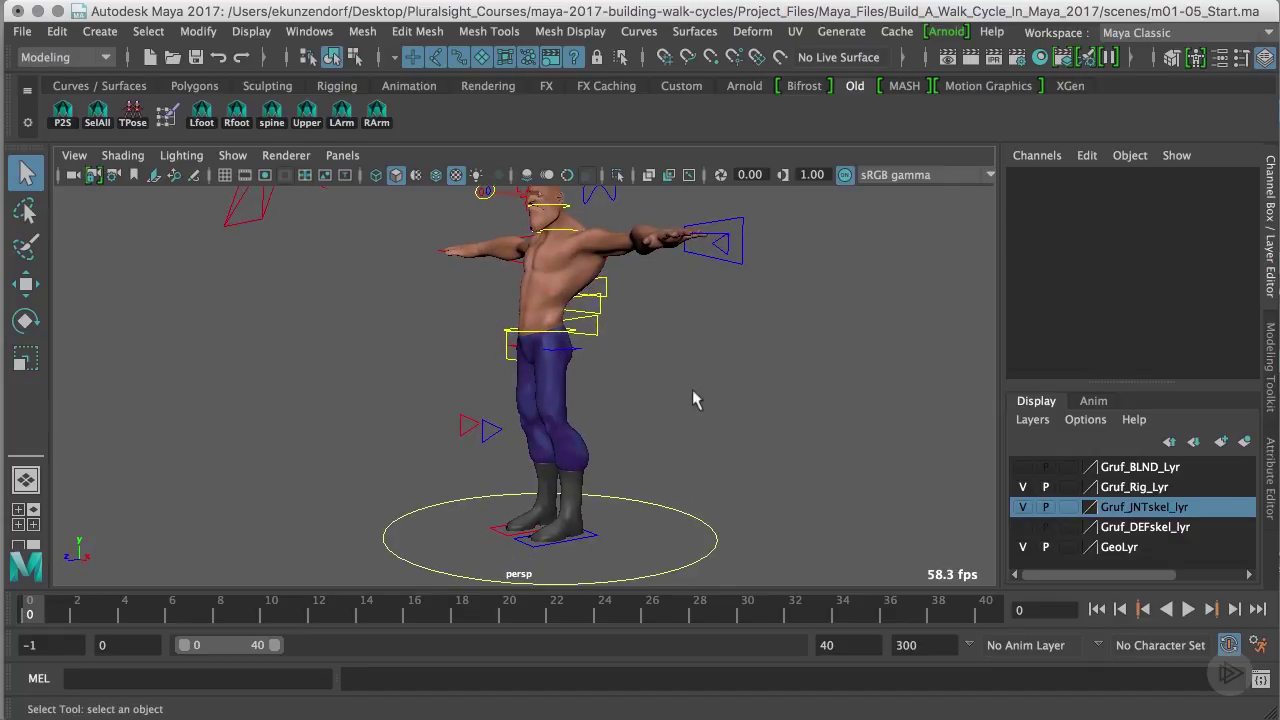
left_click_drag(692, 389, 510, 570, "alt")
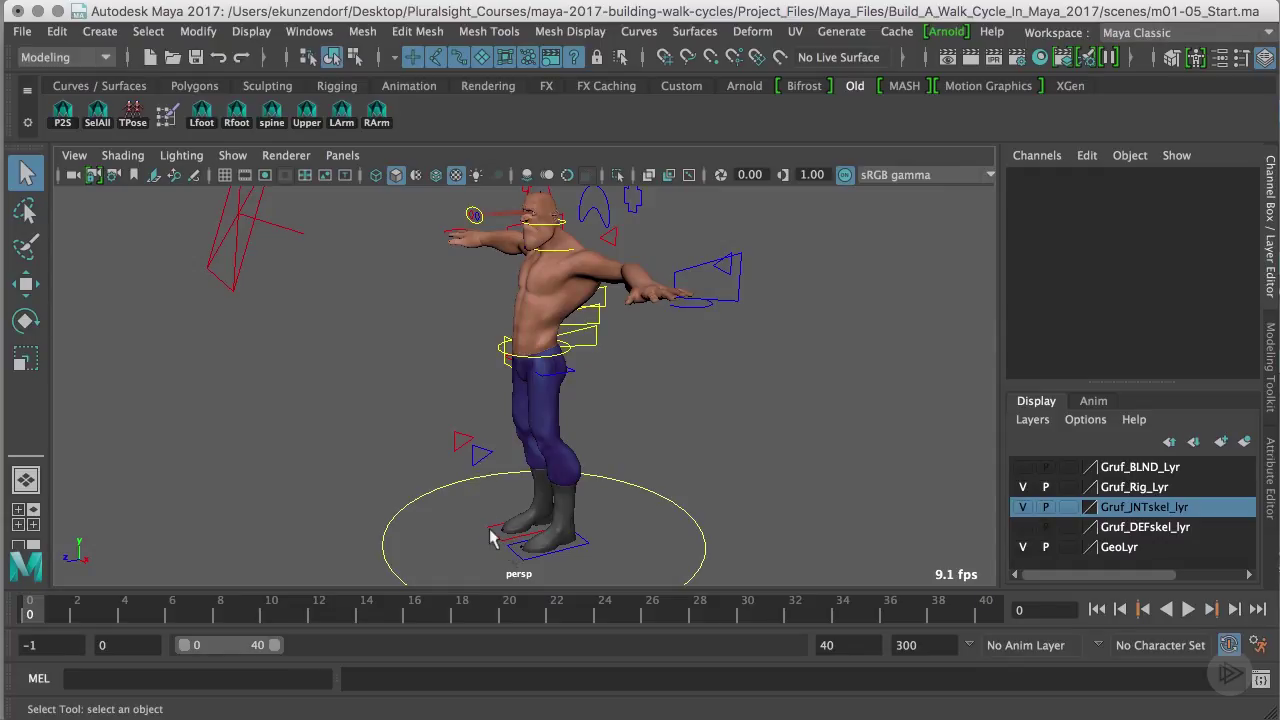
Select the right ankle control and zoom the view in and out
left_click(500, 535)
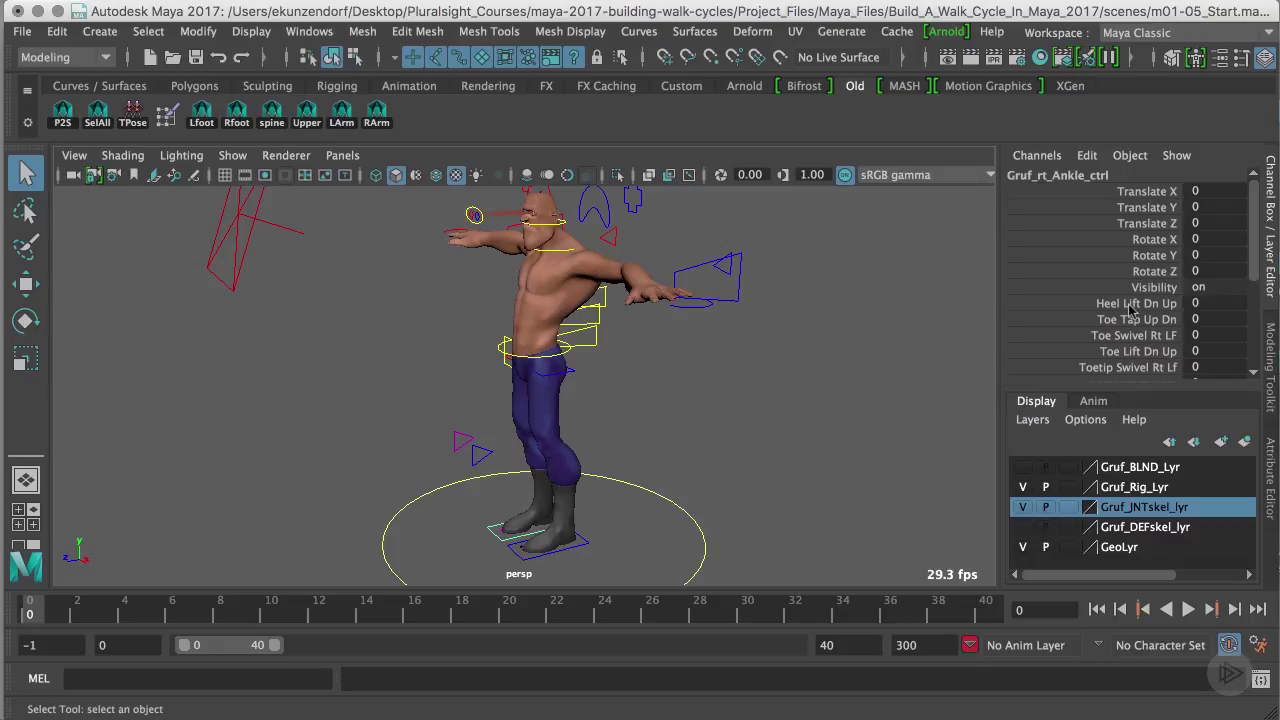
scroll(1252, 262, "down", 5)
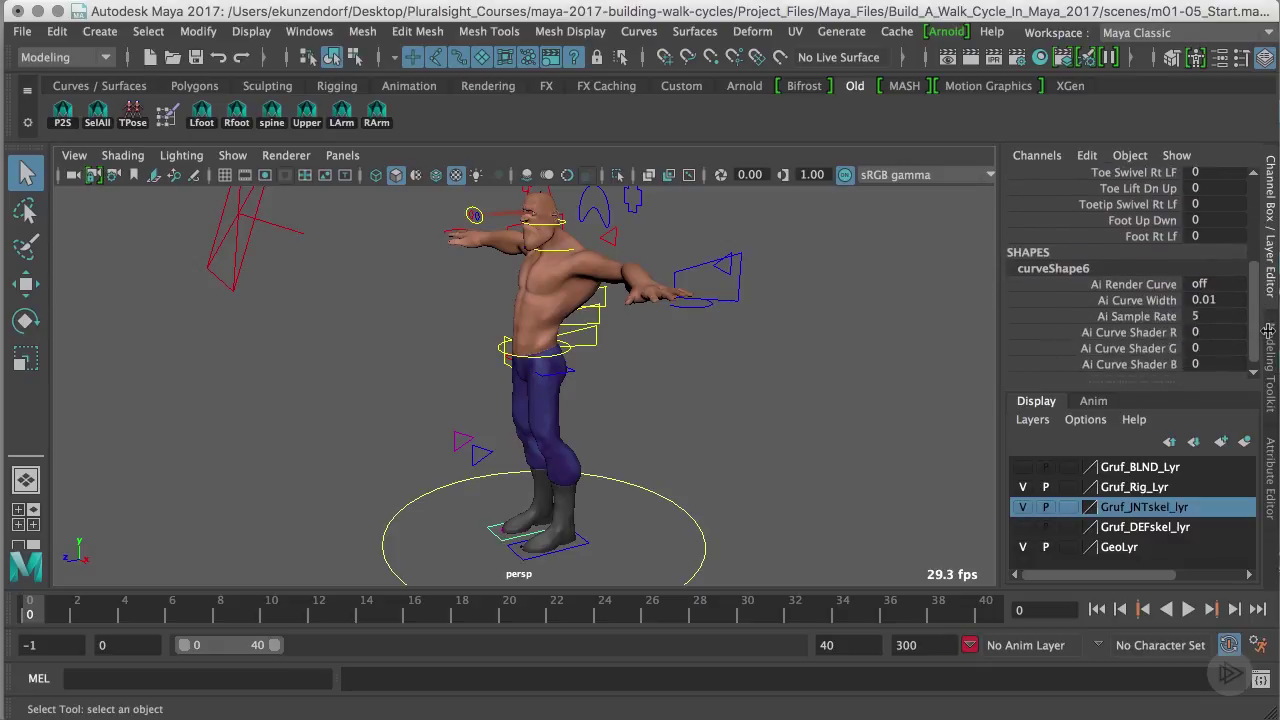
scroll(1252, 262, "up", 5)
scroll(1274, 262, "down", 3)
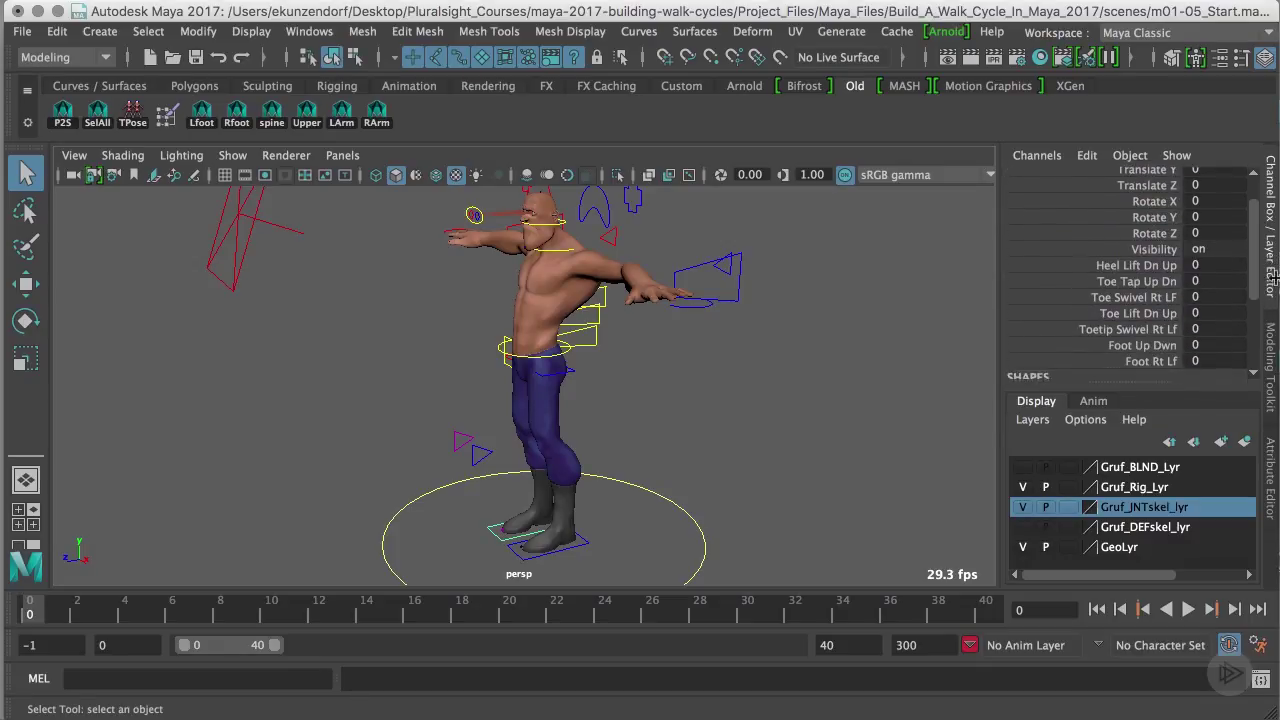
scroll(1274, 284, "up", 3)
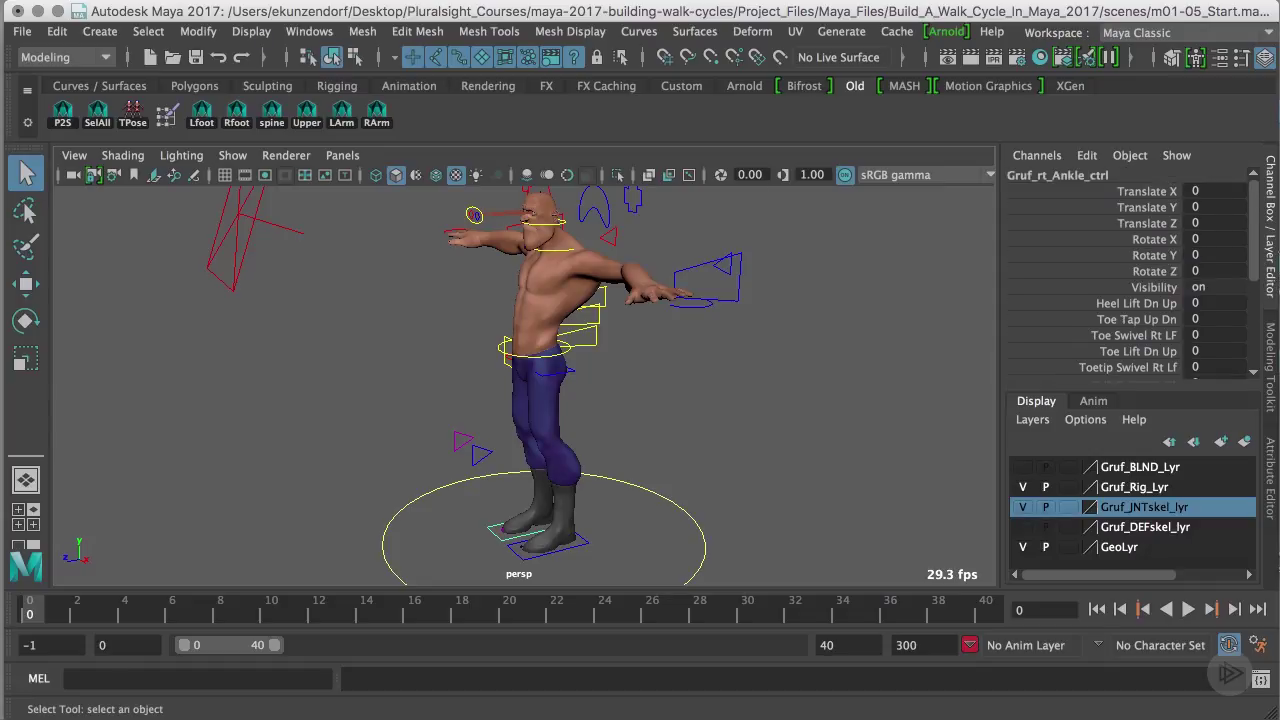
Test-lift the left foot, undo it, and show the knee pole vector's Foot/COG/World Follow choices
left_click(482, 455)
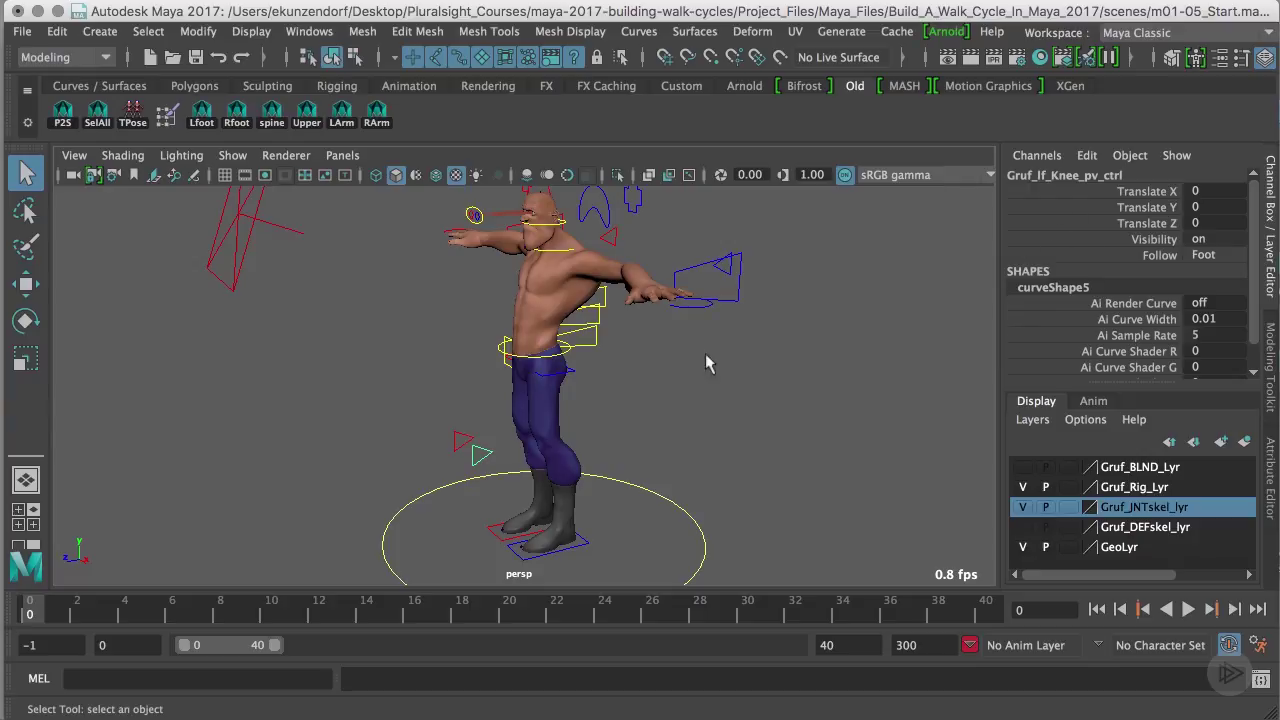
left_click(540, 560)
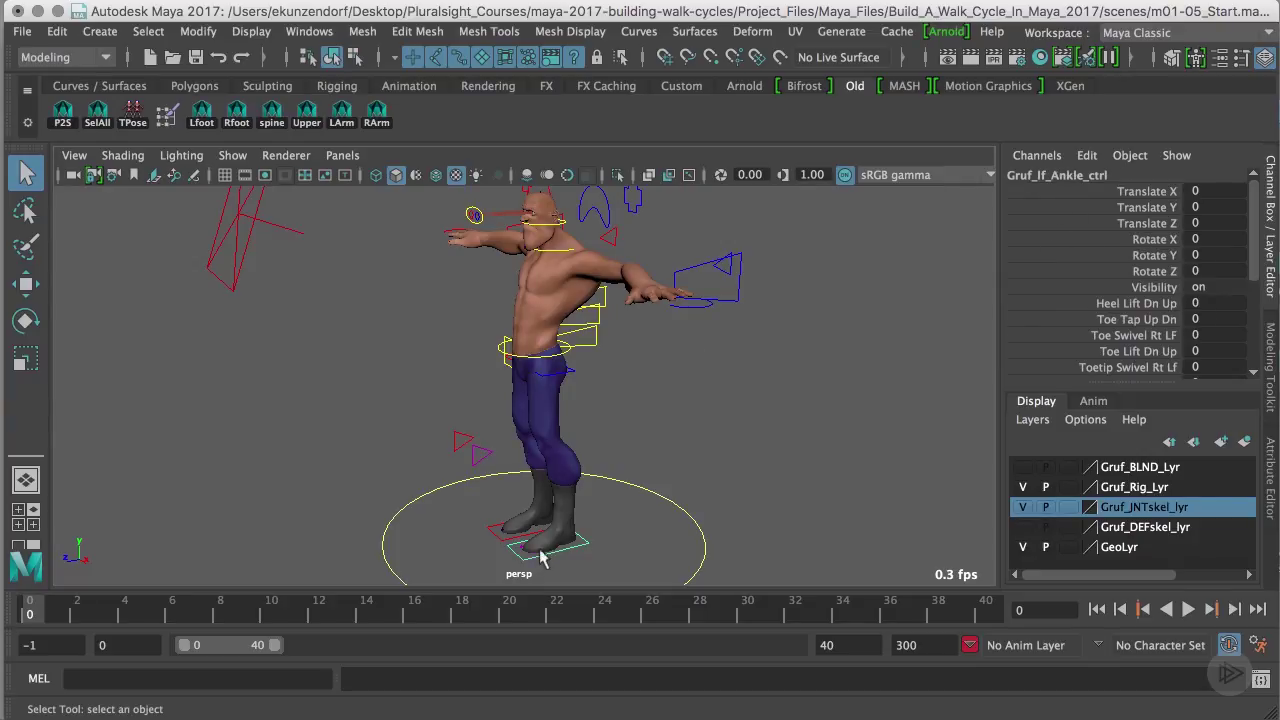
key("w")
middle_click_drag(543, 545, 550, 420)
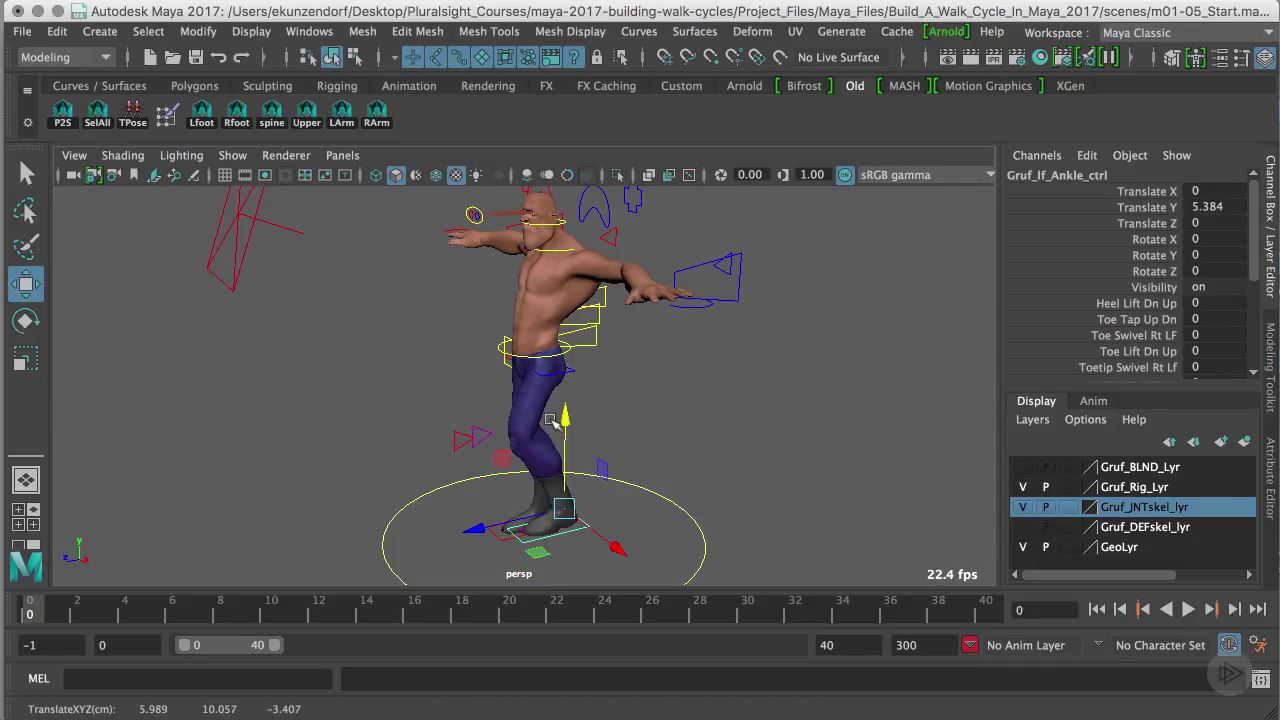
key("ctrl+z")
left_click(458, 443)
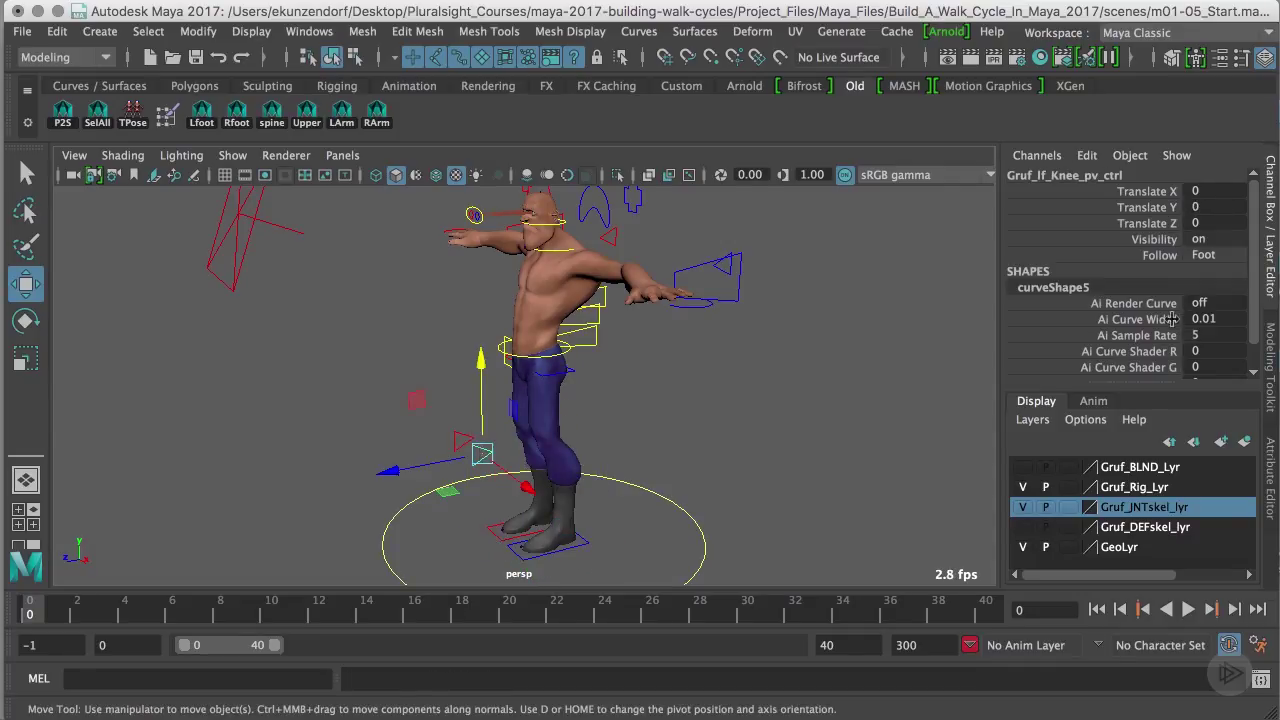
left_click(1232, 256)
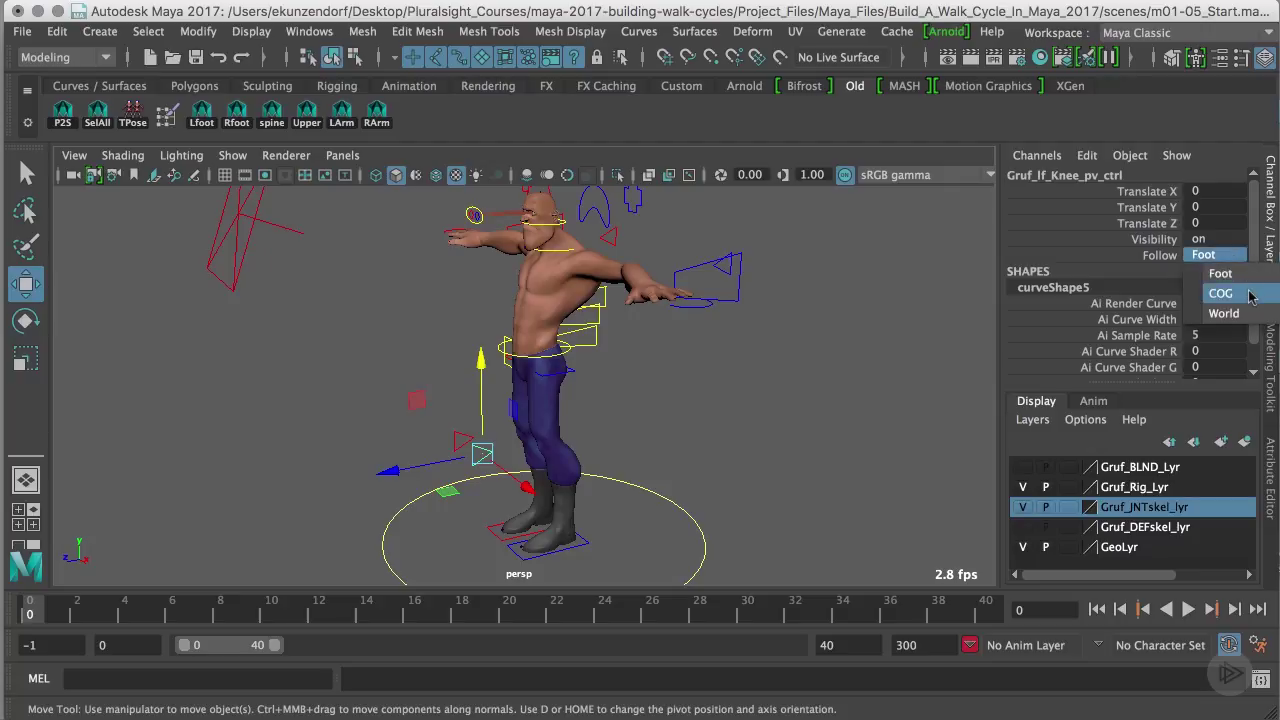
Set the left knee pole vector control's Follow to World
left_click(512, 362)
left_click(506, 352)
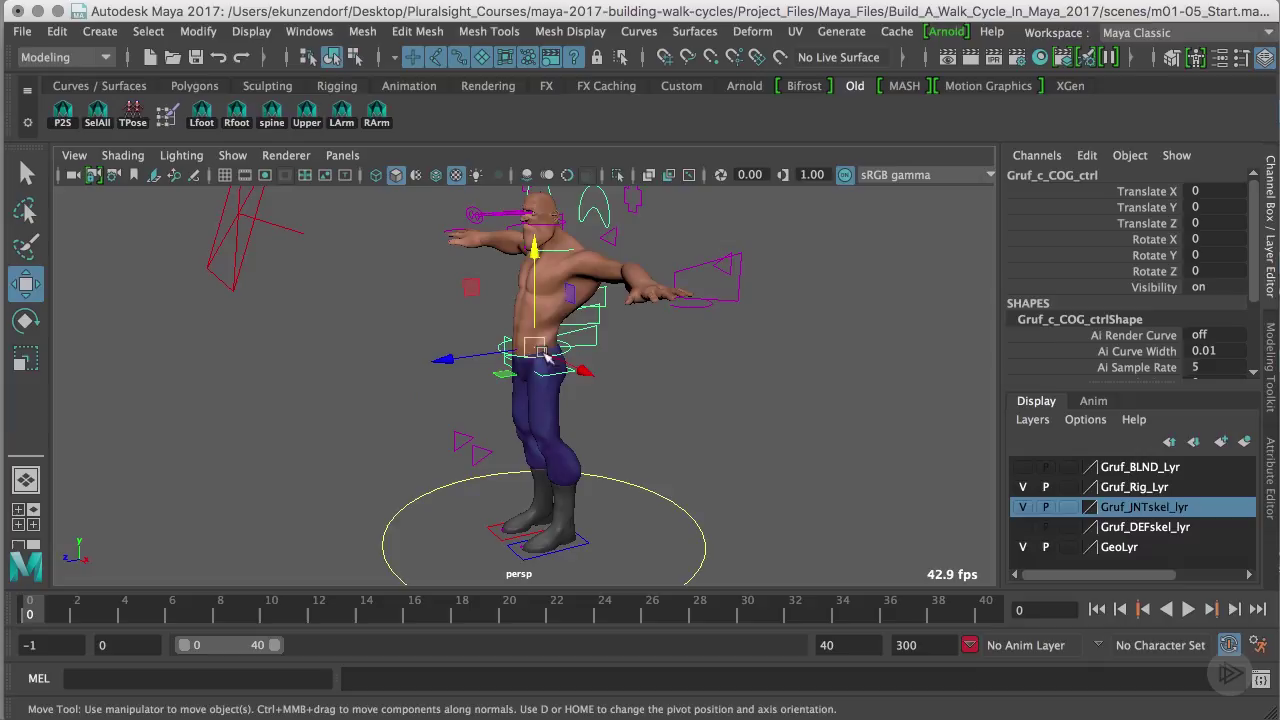
left_click(484, 454)
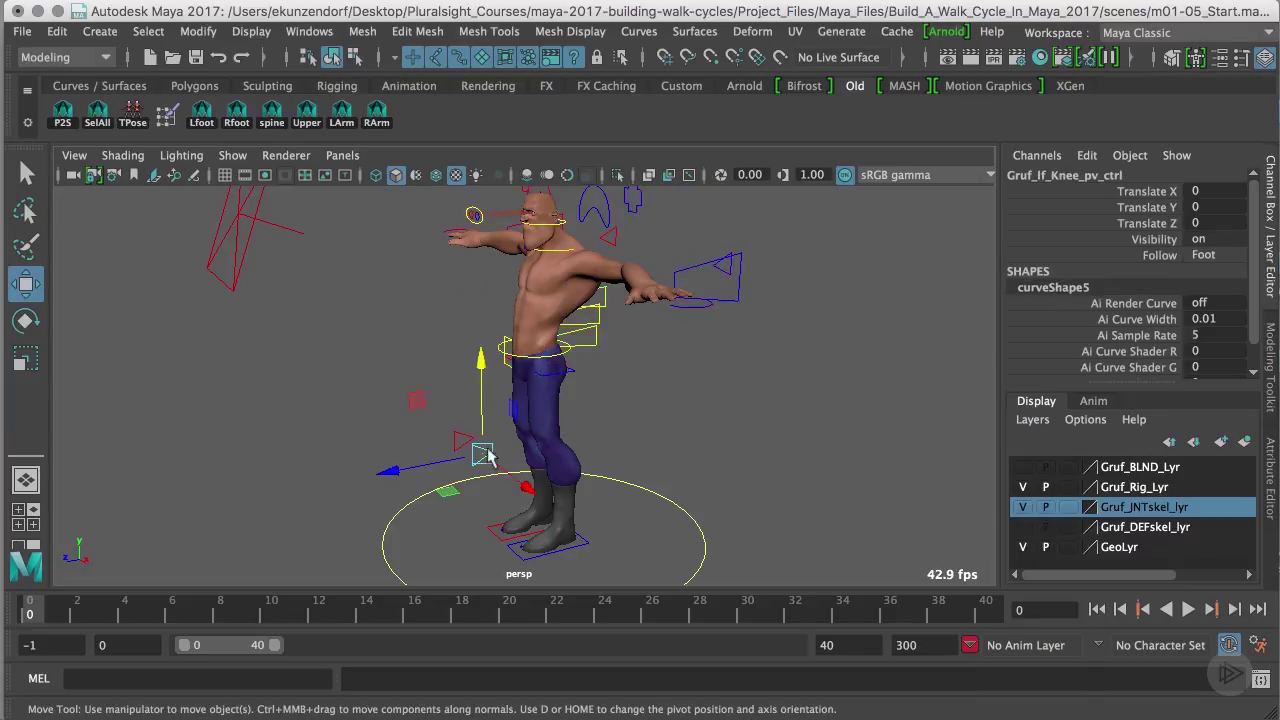
left_click(1235, 258)
left_click(1240, 315)
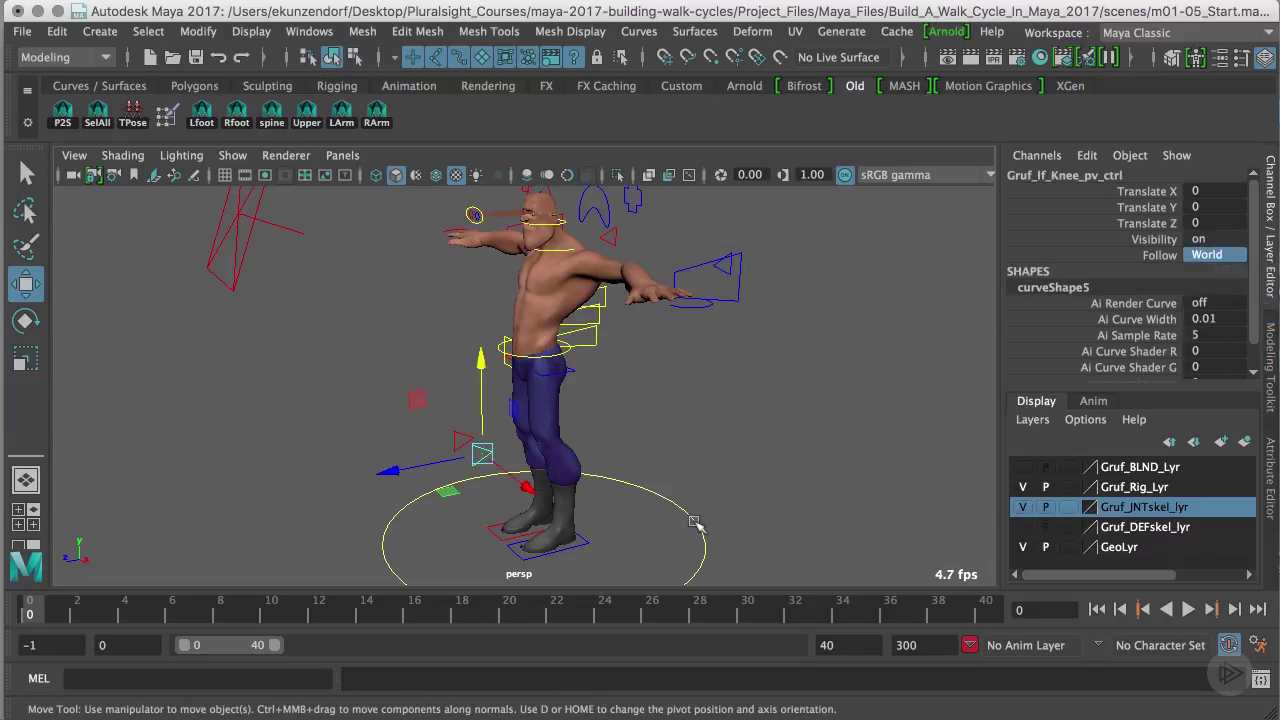
Test-move the left ankle and COG controls, undoing each move
left_click(697, 530)
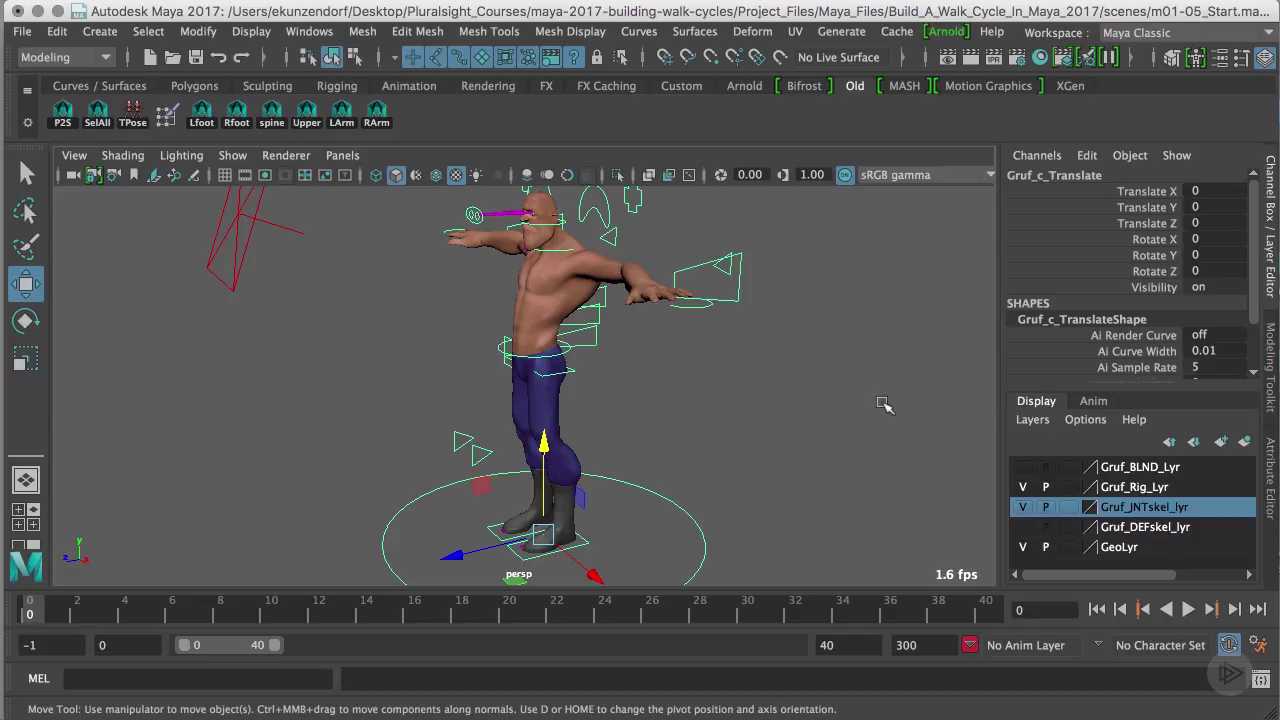
left_click(587, 542)
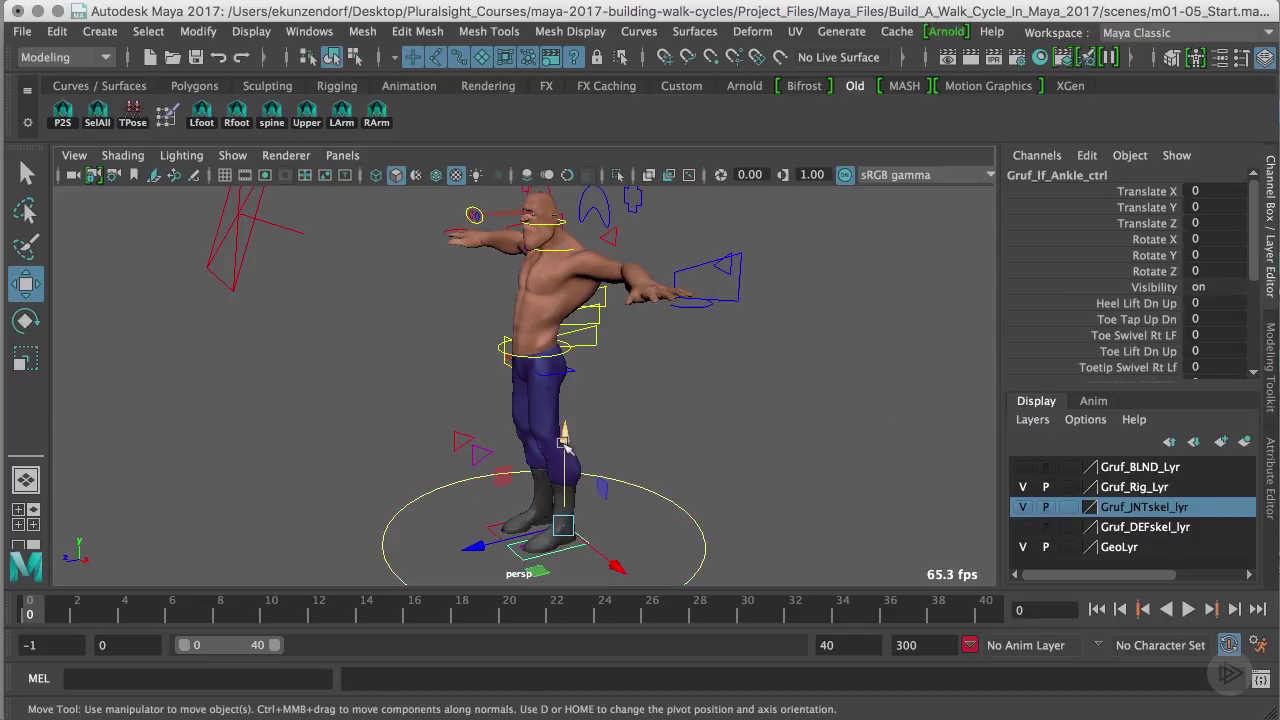
mouse_move(566, 445)
left_mouse_down()
mouse_move(568, 424)
mouse_move(570, 452)
left_mouse_up()
key("ctrl+z")
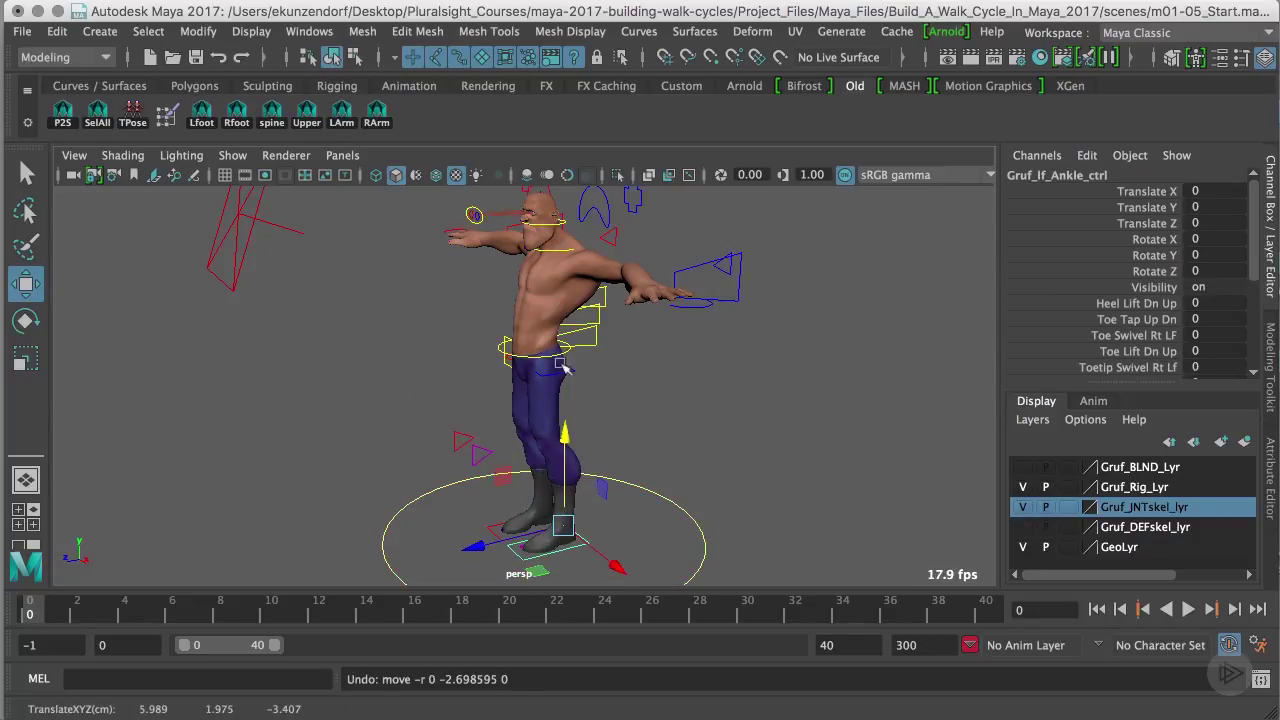
left_click(515, 350)
mouse_move(512, 355)
left_mouse_down()
mouse_move(450, 360)
mouse_move(497, 364)
left_mouse_up()
key("ctrl+z")
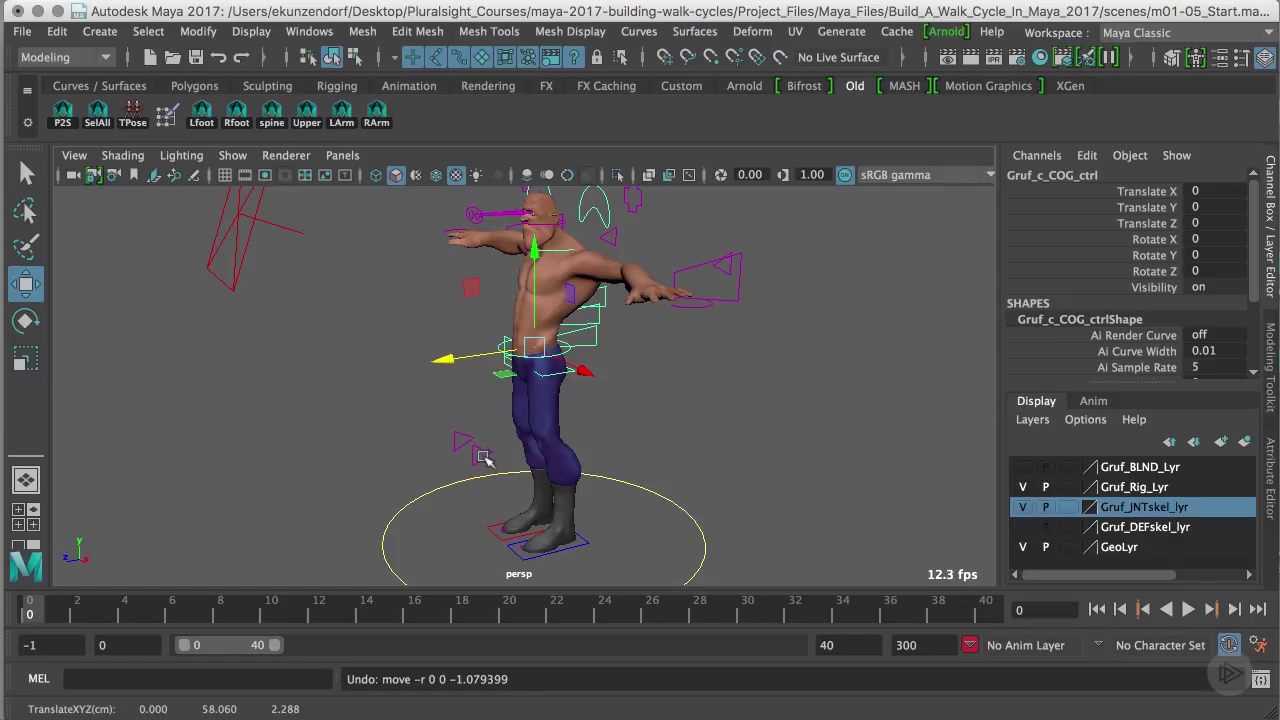
Lift the left ankle to Translate Y 8.684 and move the knee control along Z past -11.523
left_click(484, 457)
left_click(577, 544)
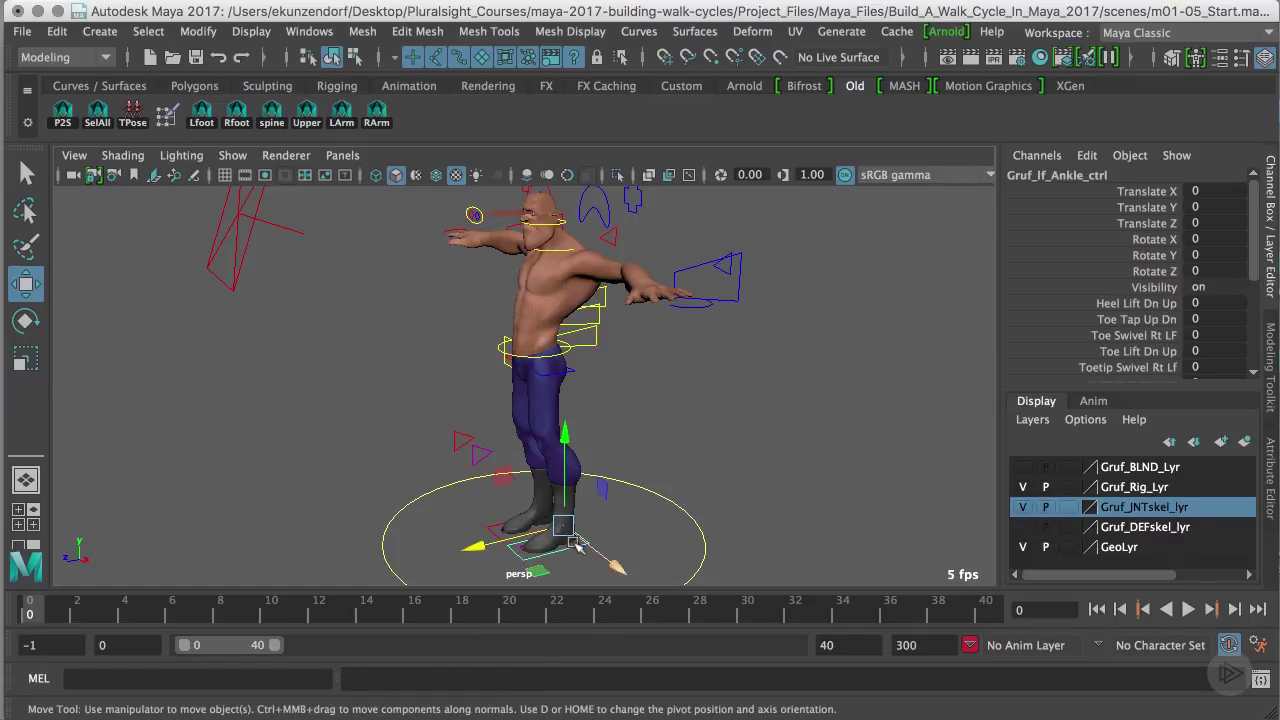
left_click_drag(566, 508, 494, 480)
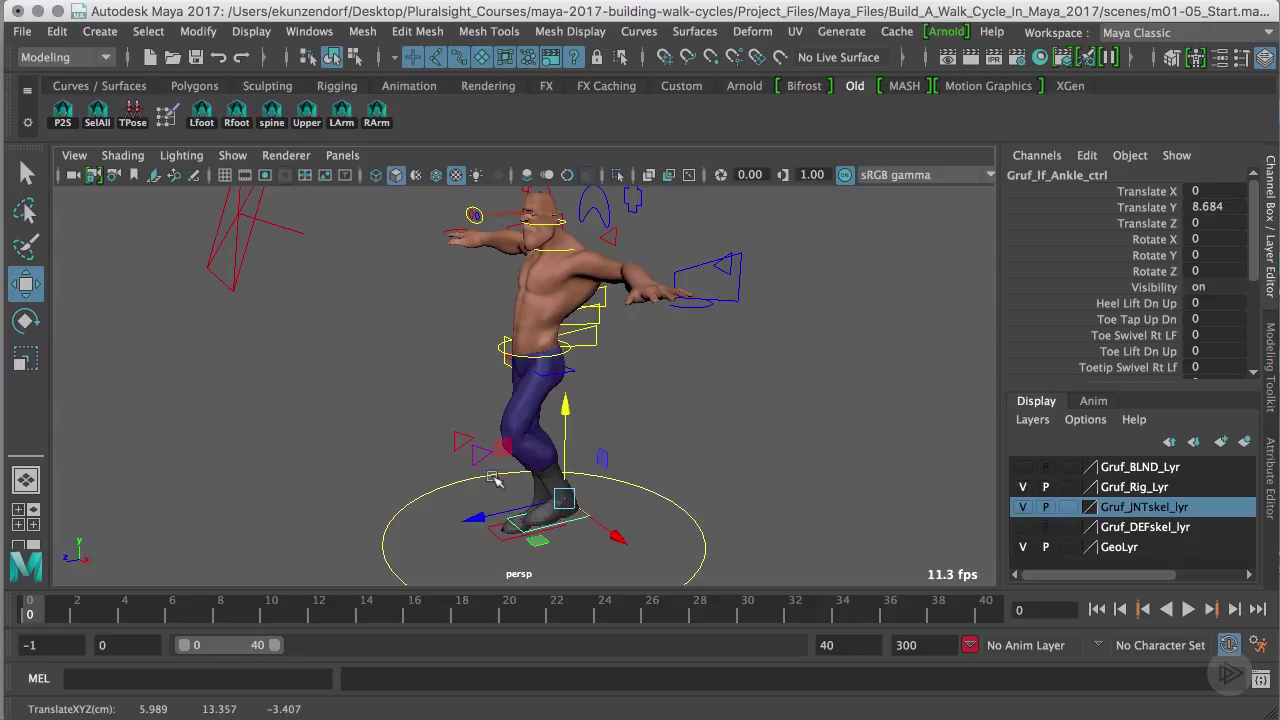
left_click(478, 463)
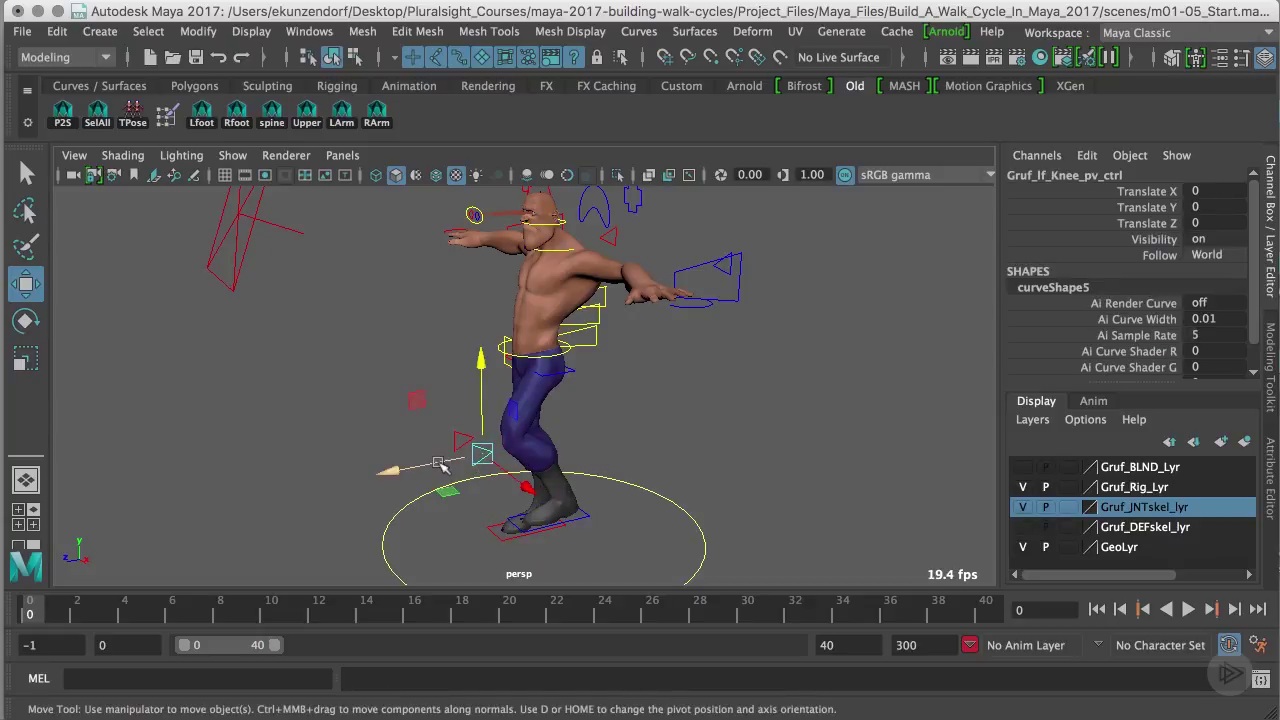
left_click_drag(451, 465, 541, 401)
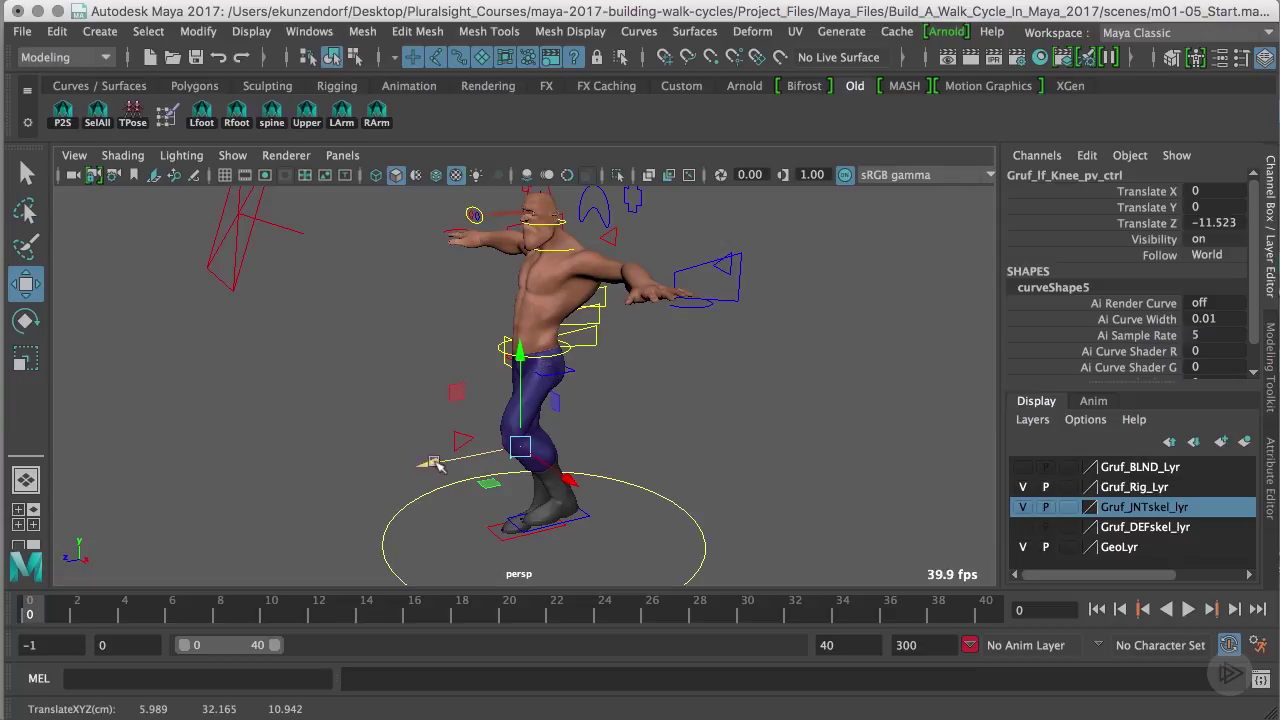
left_click_drag(430, 463, 385, 480)
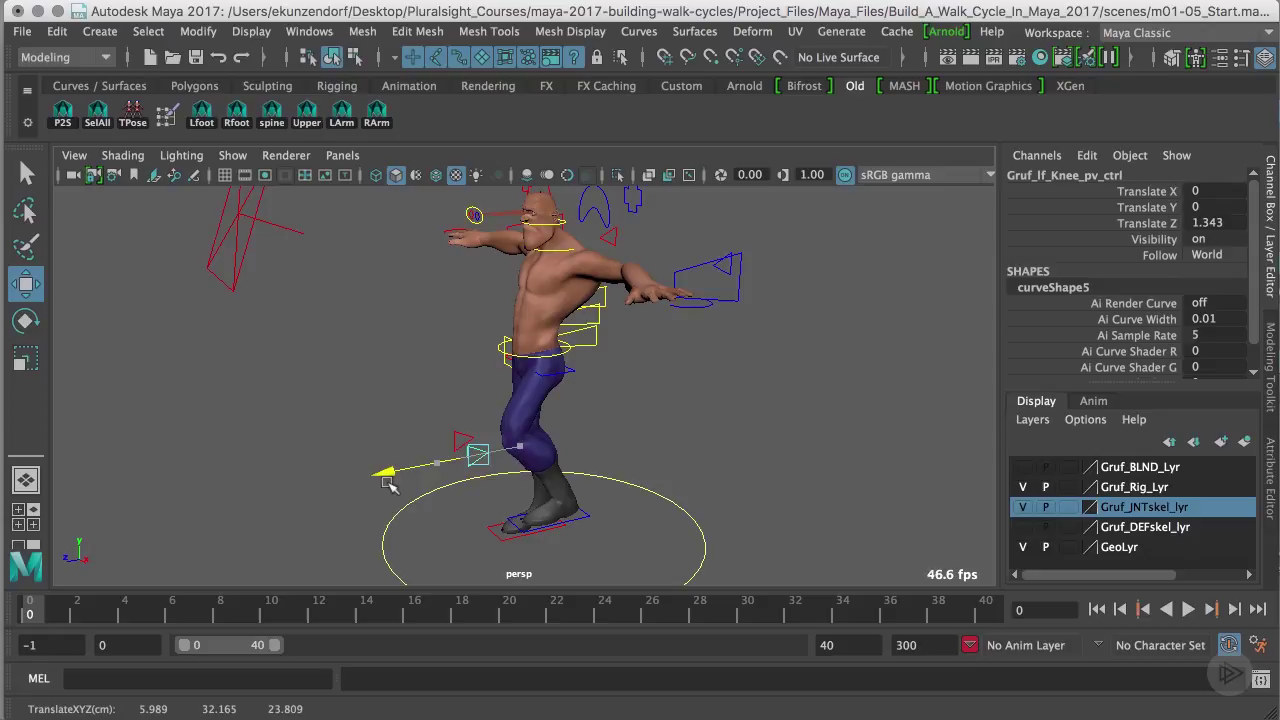
Switch the knee pole vector's Follow back to Foot and set the left ankle's Translate Y to 0
left_click(1223, 254)
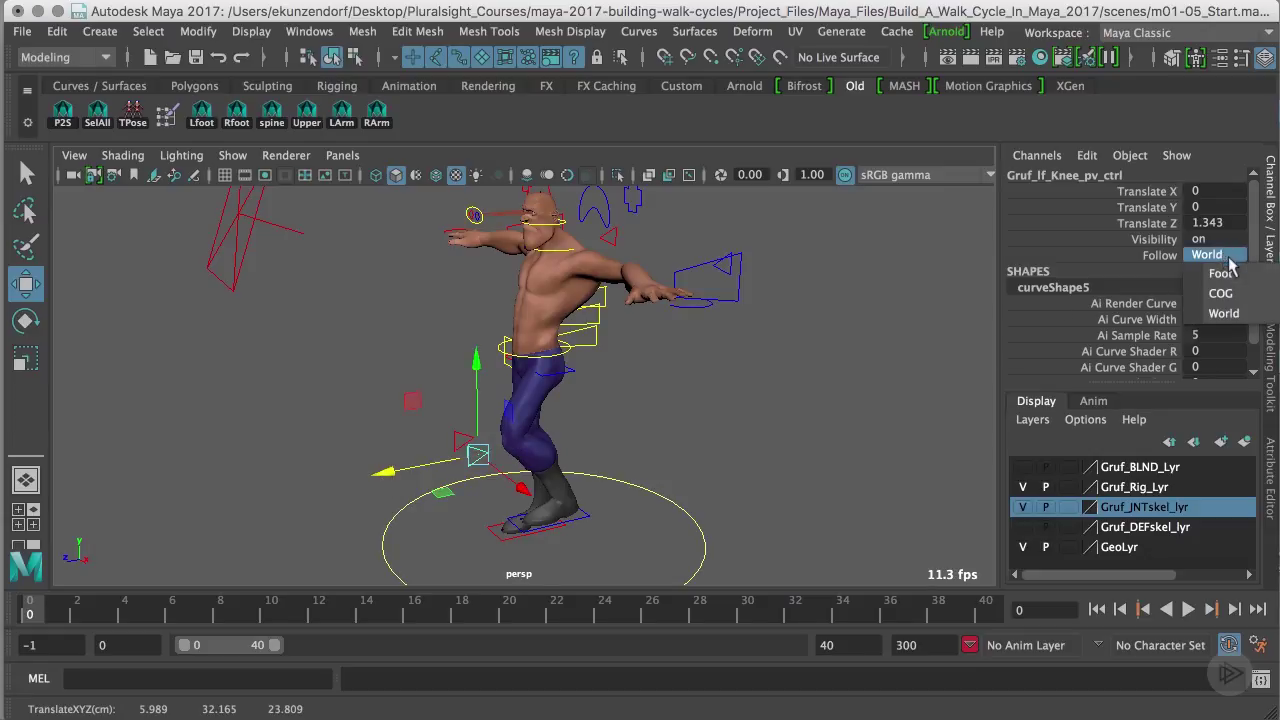
left_click(1222, 273)
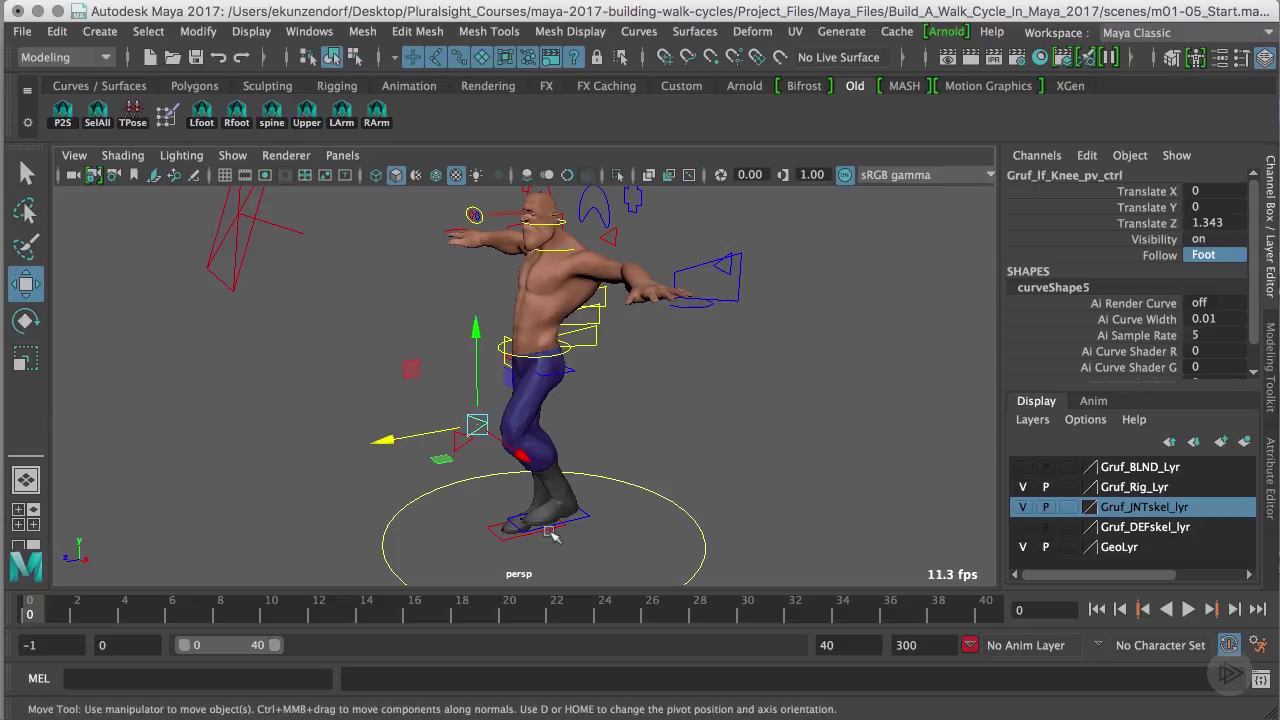
left_click(588, 521)
scroll(1160, 310, "down", 5)
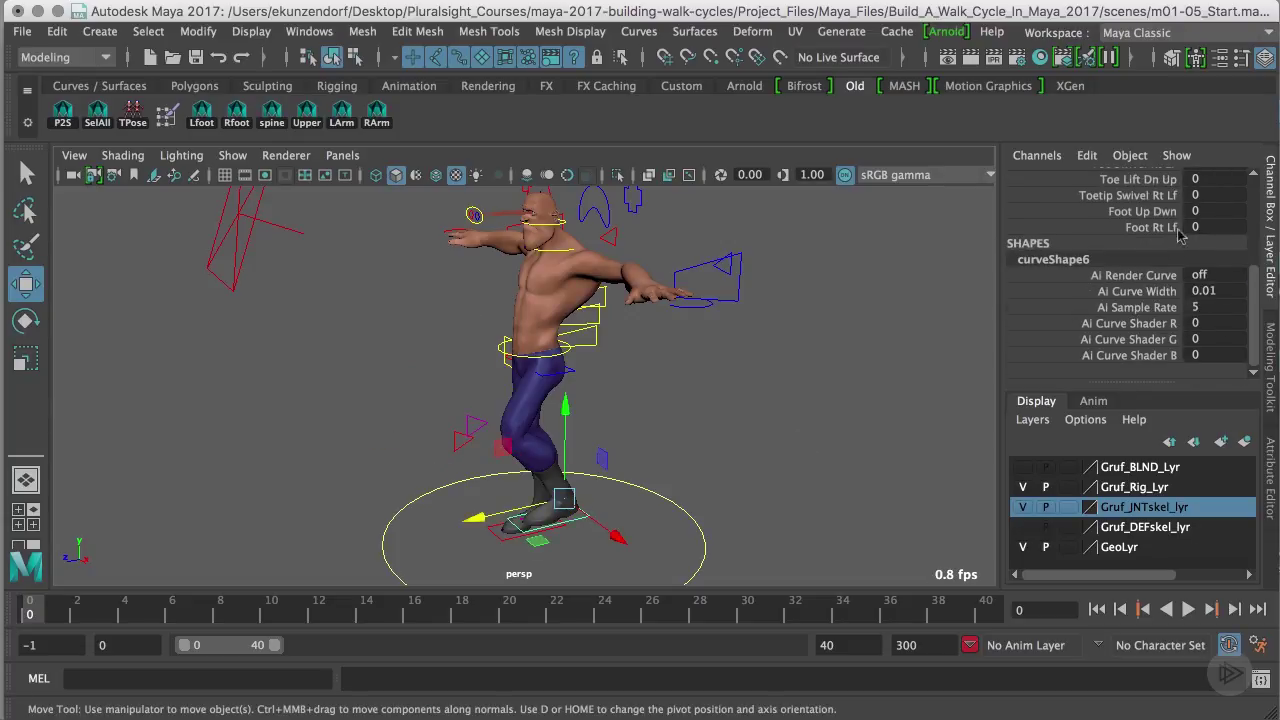
scroll(1180, 233, "up", 5)
double_click(1203, 207)
type("0")
key("Return")
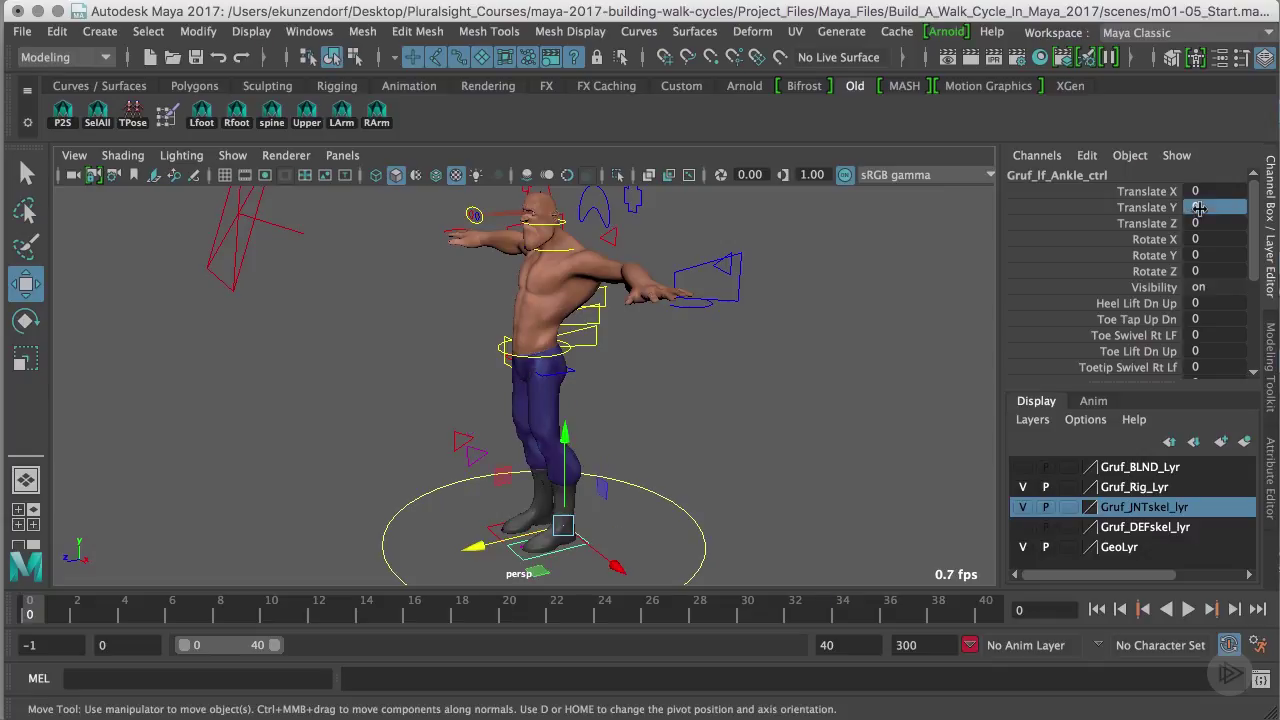
Orbit around Gruf to check the leg standing straight in T-pose
left_click_drag(730, 420, 684, 439, "alt")
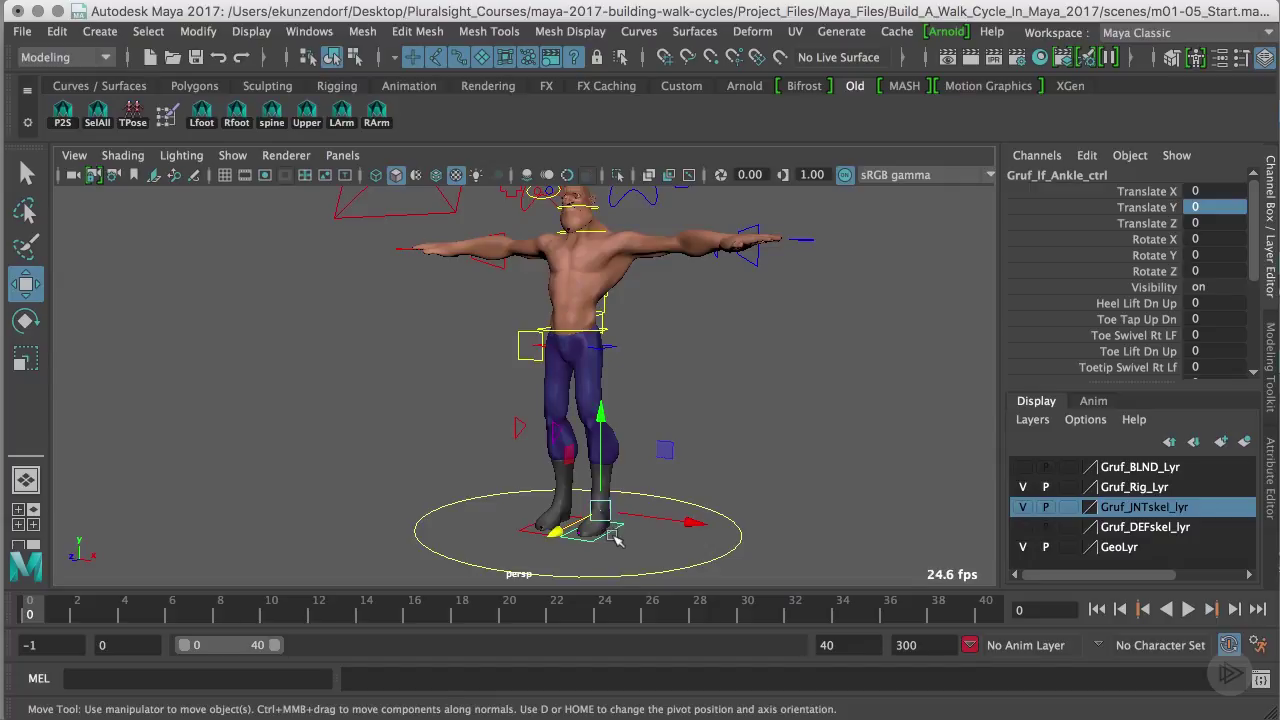
left_click_drag(624, 530, 650, 432, "alt")
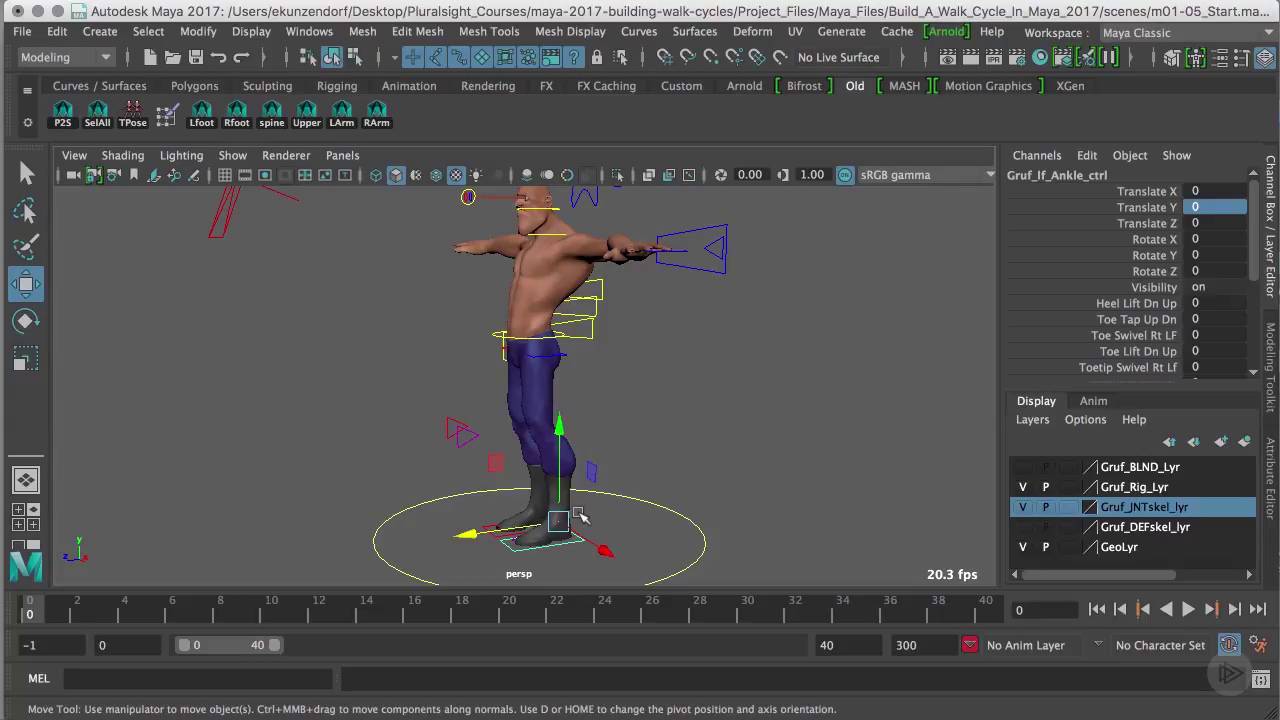
left_click_drag(617, 393, 737, 288, "alt")
left_click(737, 285)
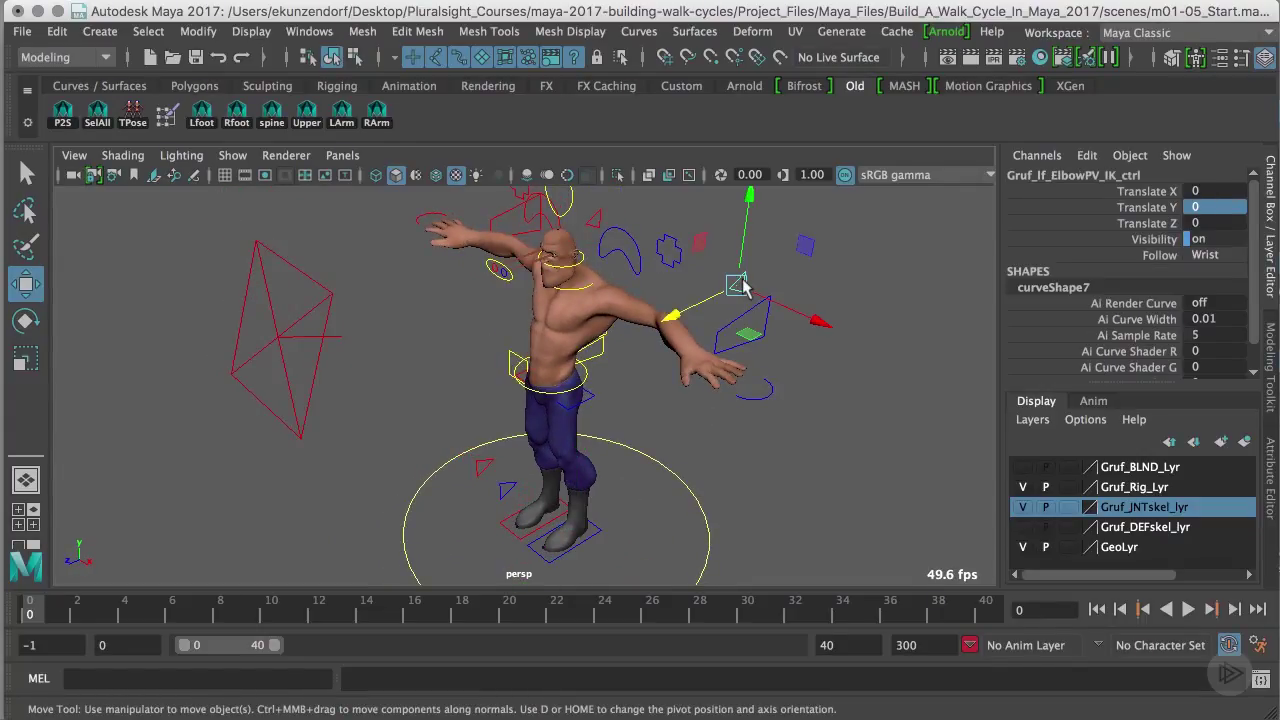
left_click(718, 328)
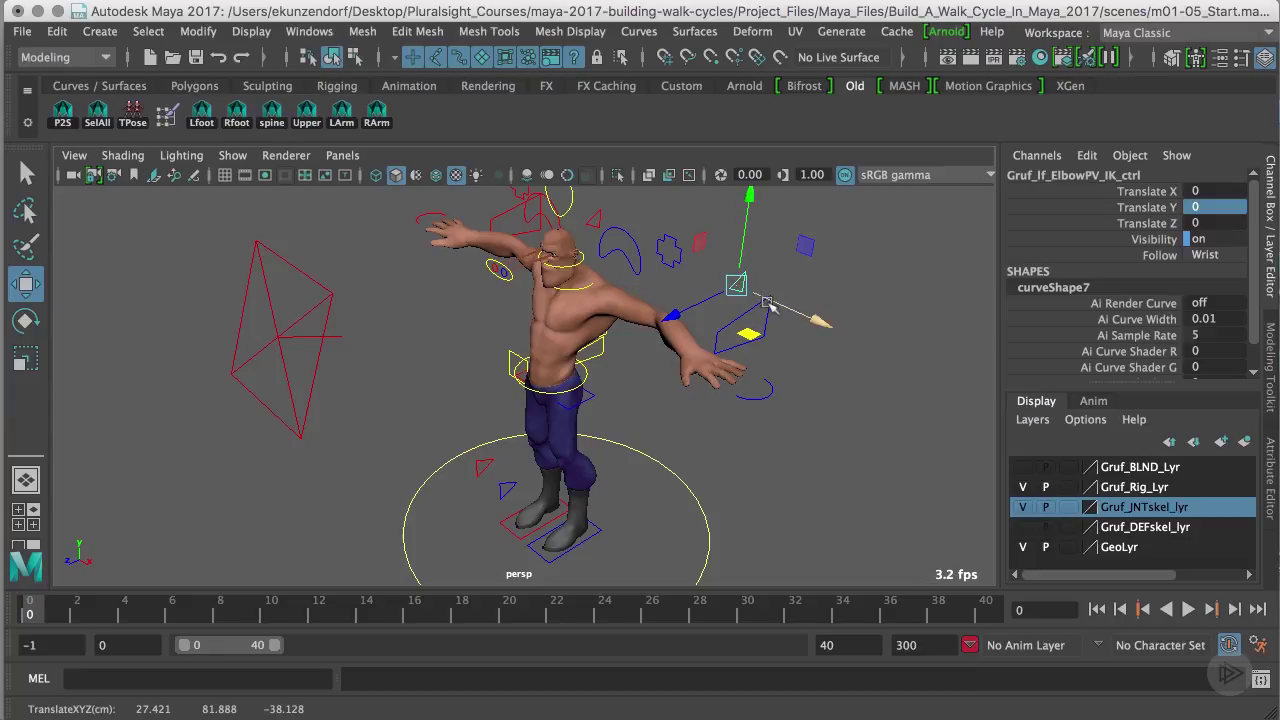
left_click(760, 318)
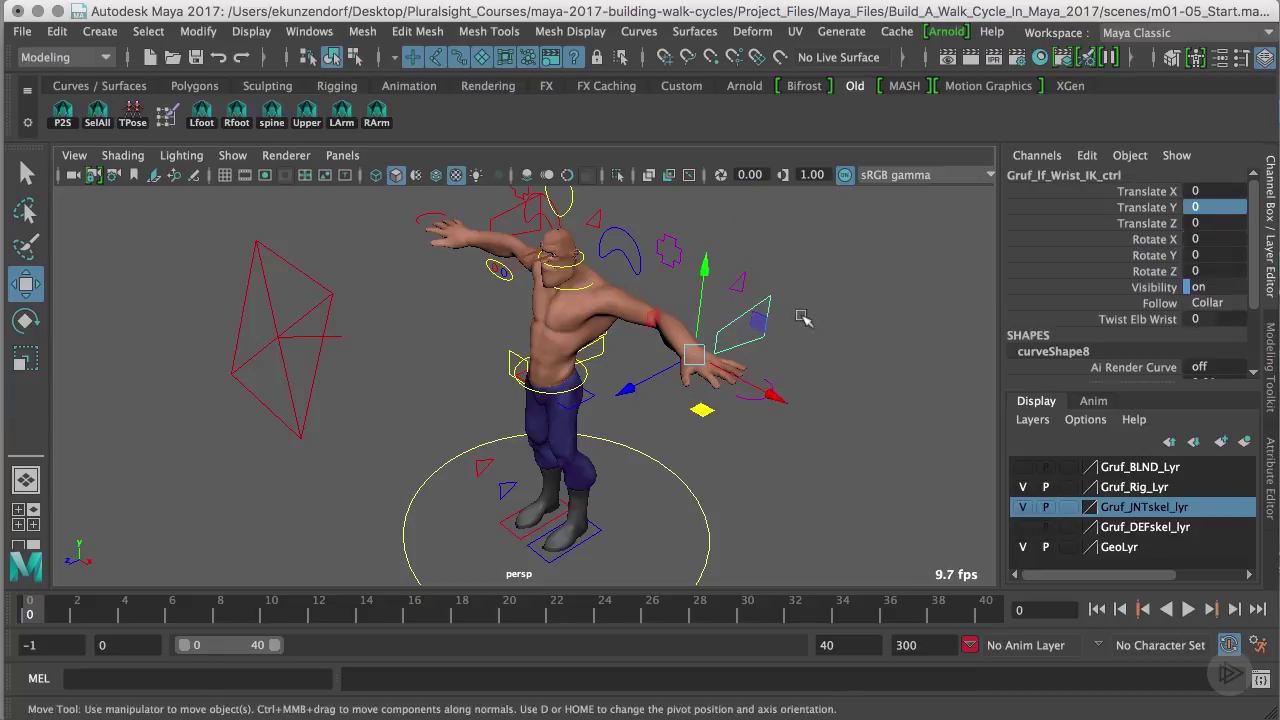
left_click(632, 246)
key("e")
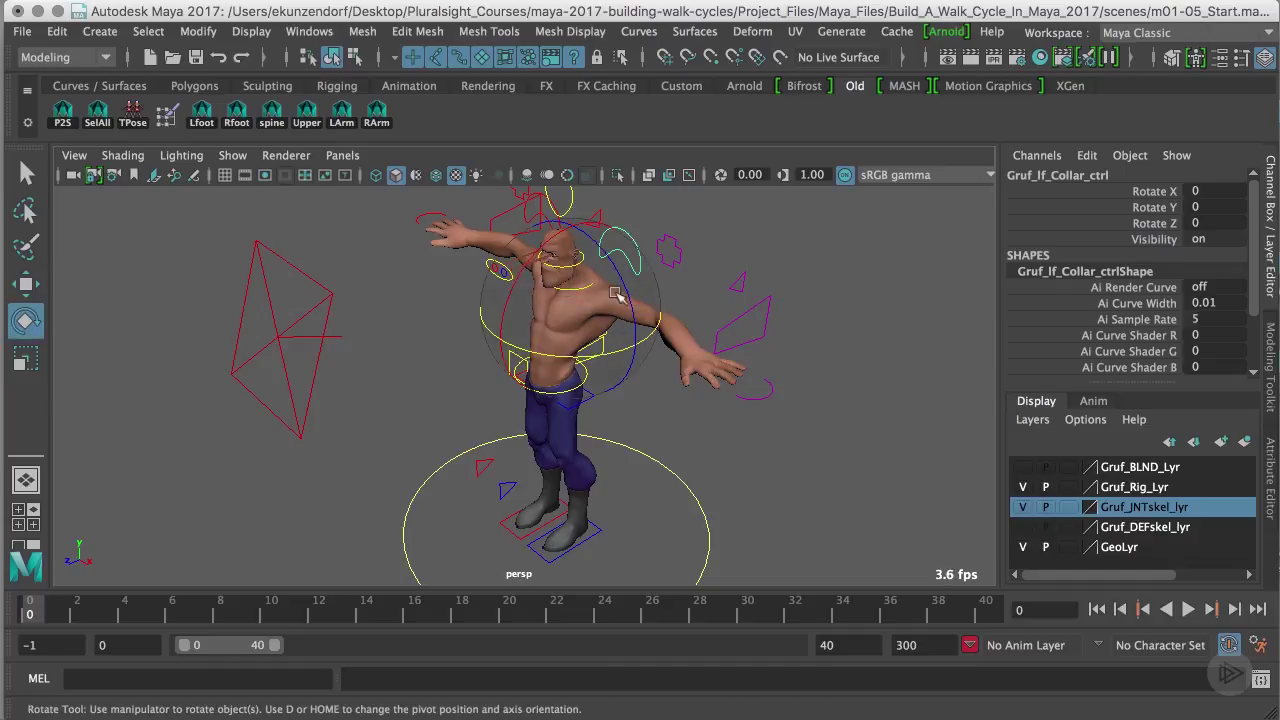
left_click_drag(636, 247, 603, 258)
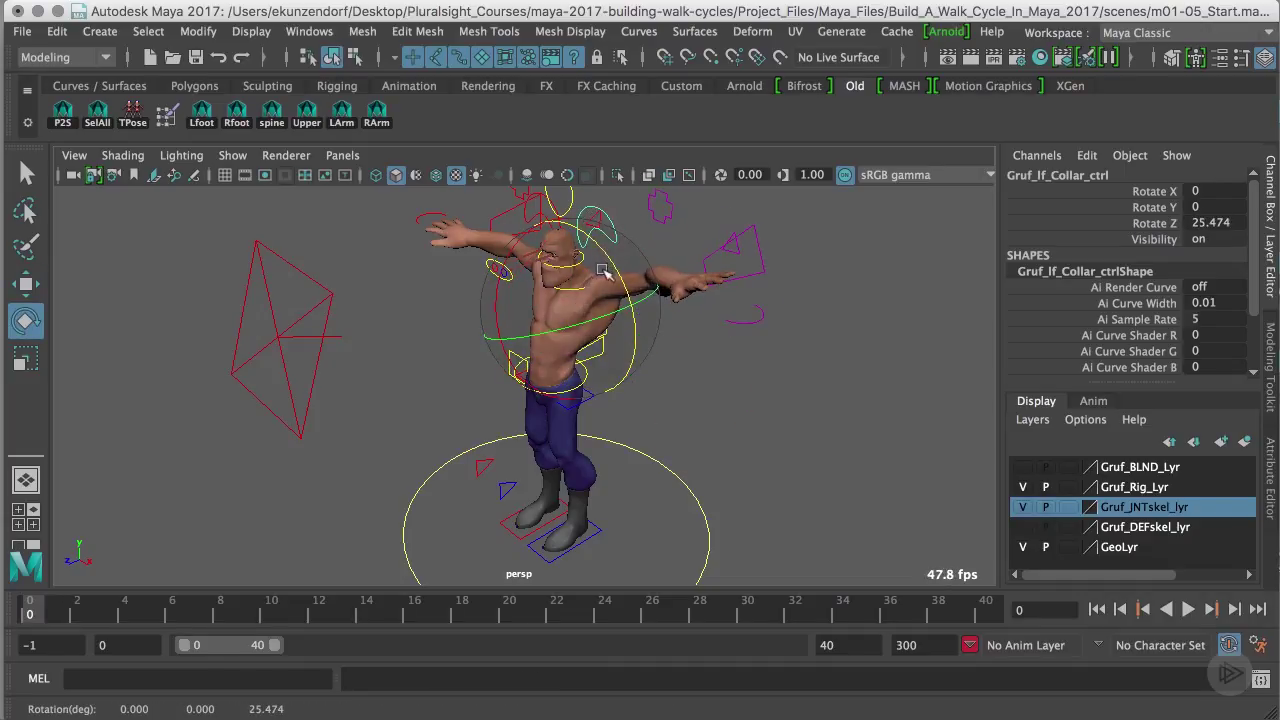
key("ctrl+z")
left_click_drag(760, 340, 790, 350, "alt")
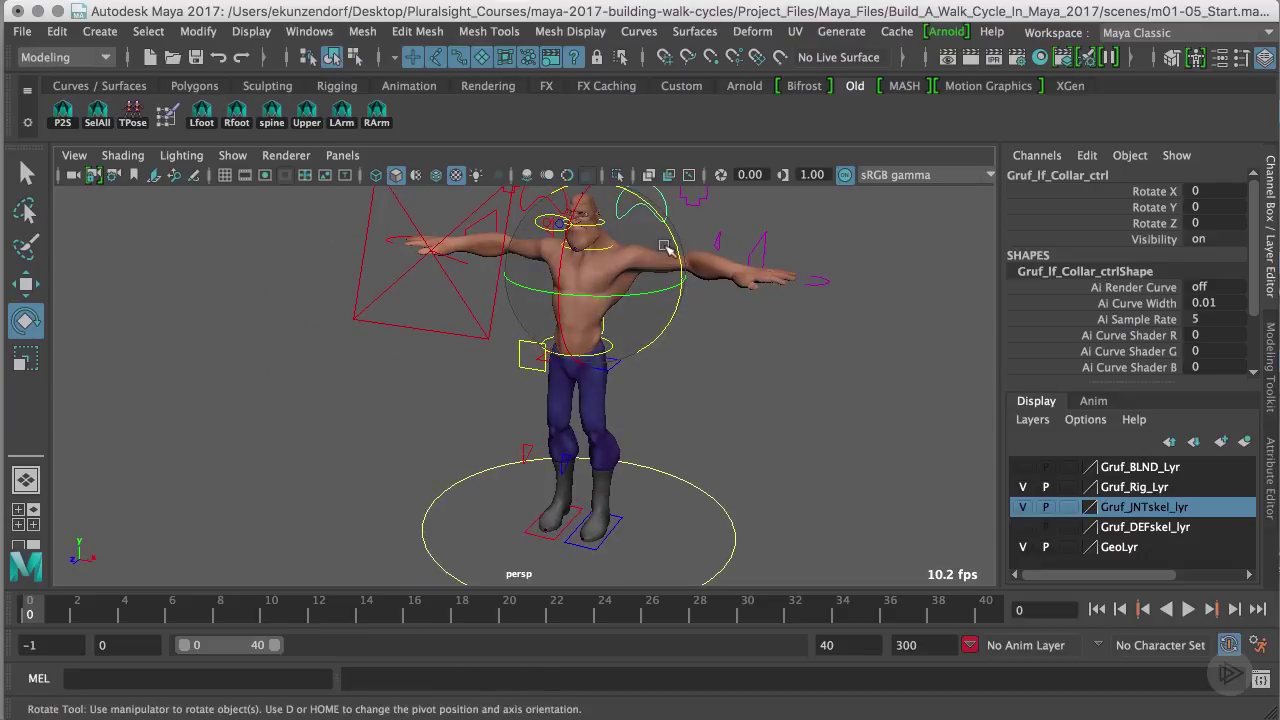
left_click_drag(672, 255, 726, 282, "alt")
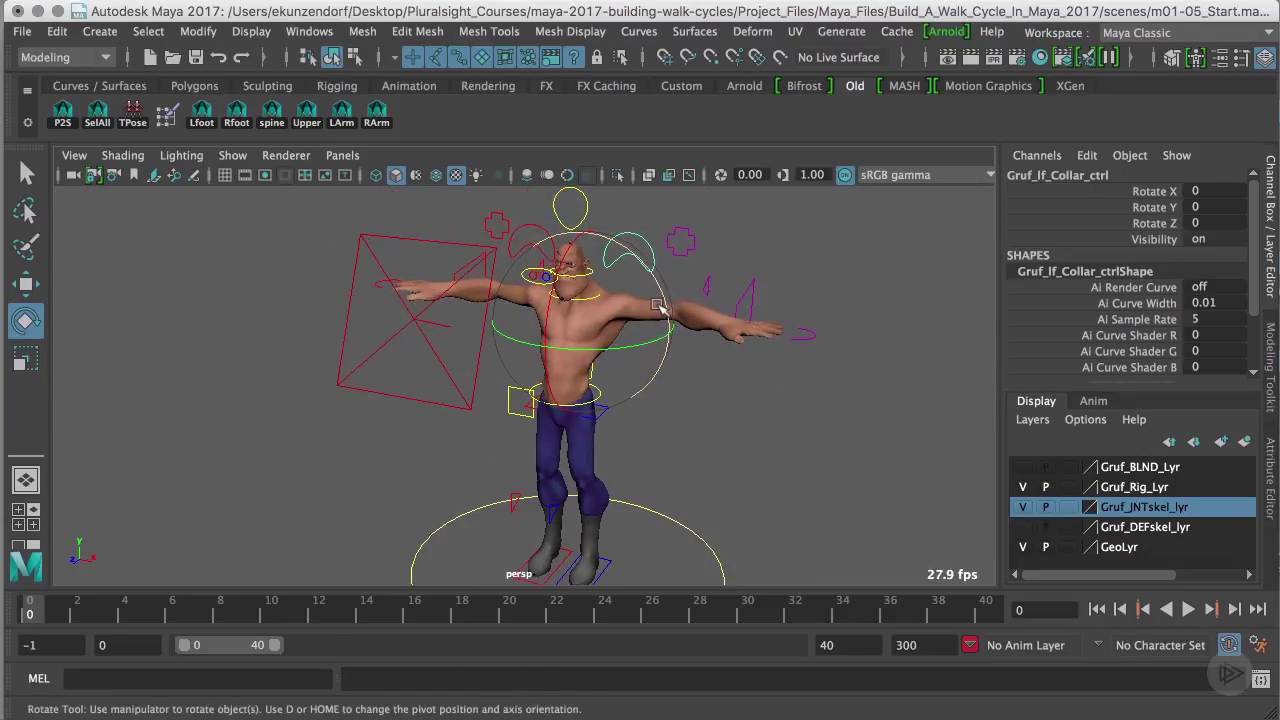
left_click_drag(660, 309, 652, 290, "alt")
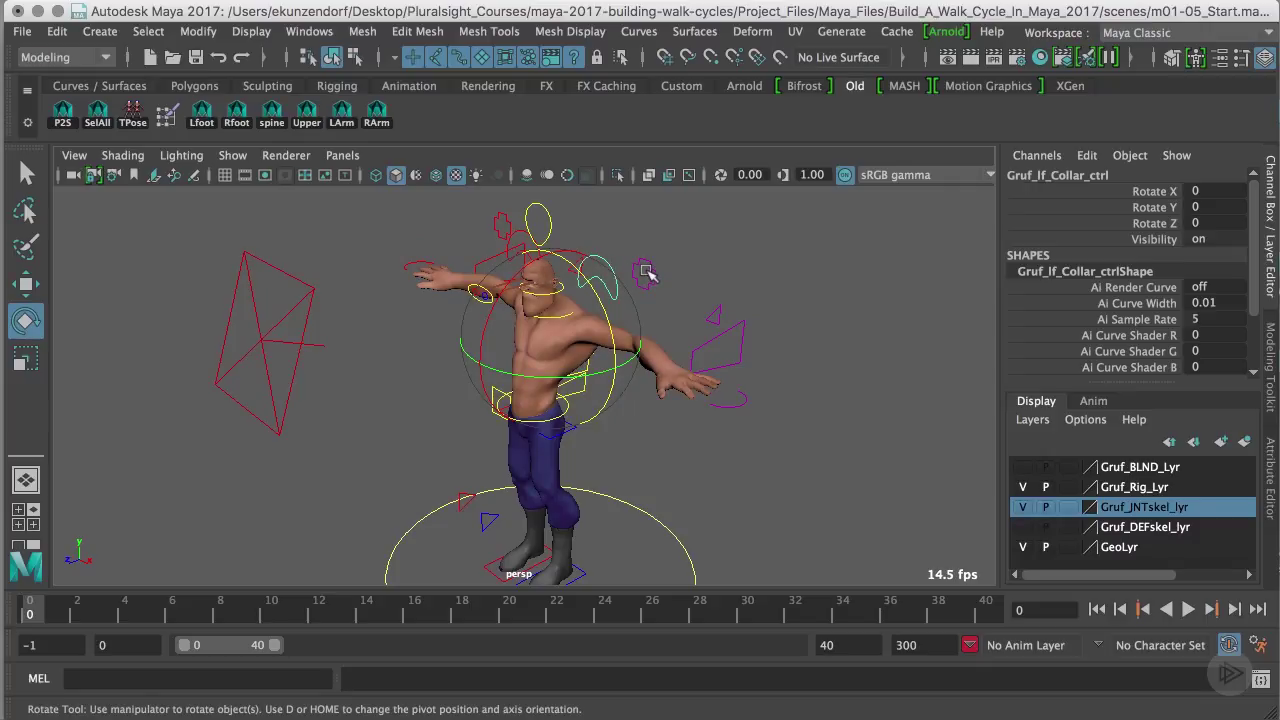
left_click_drag(660, 427, 580, 368, "alt")
left_click(578, 367)
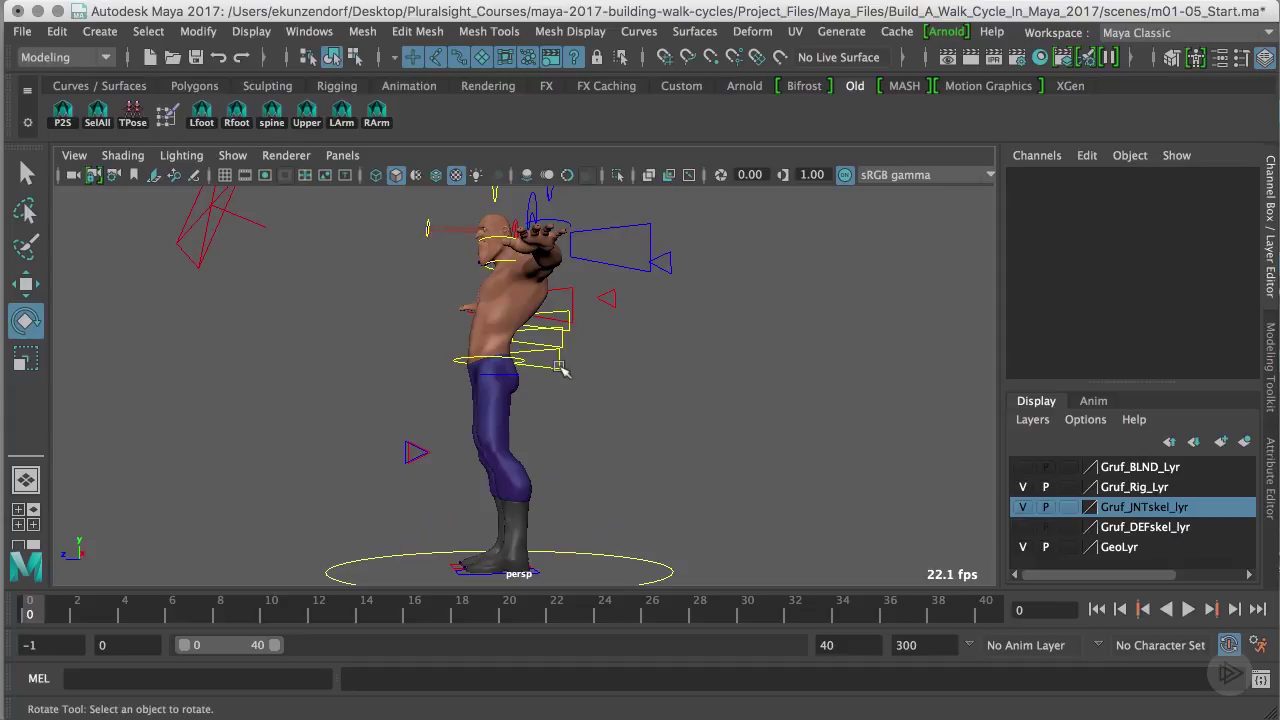
left_click(562, 370)
left_click_drag(425, 300, 527, 368)
key("ctrl+z")
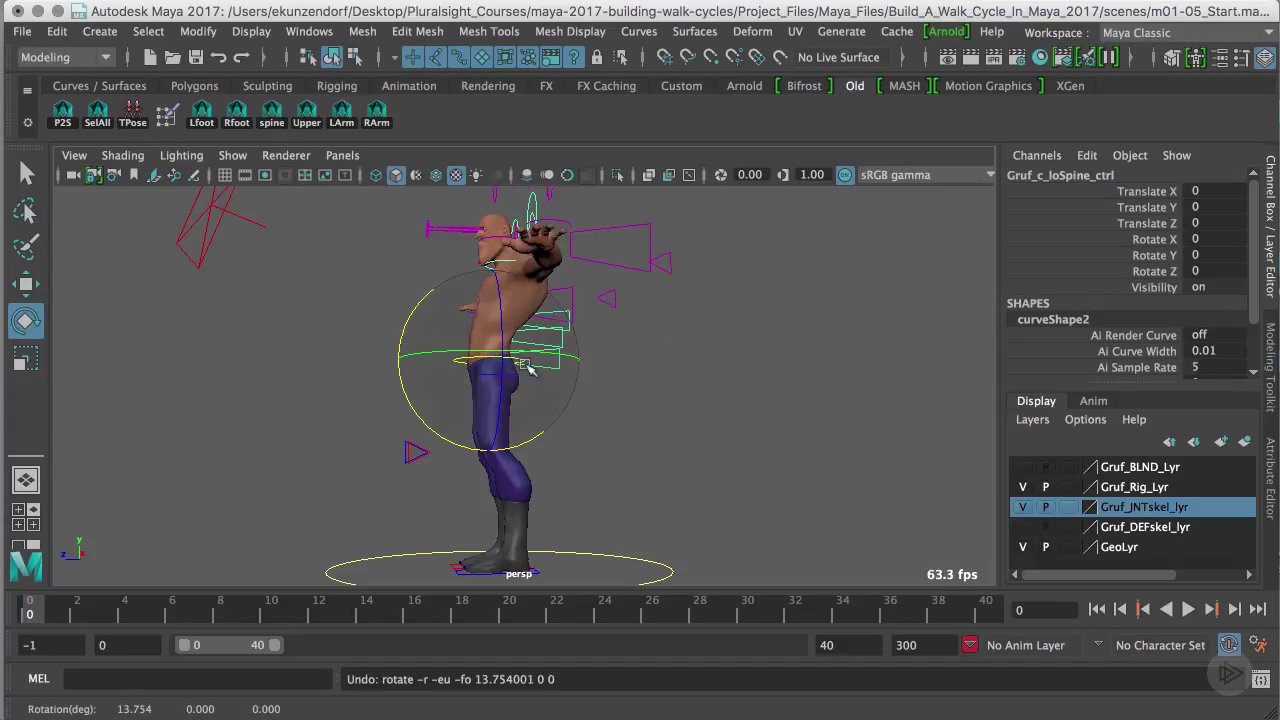
left_click_drag(677, 371, 713, 340, "alt")
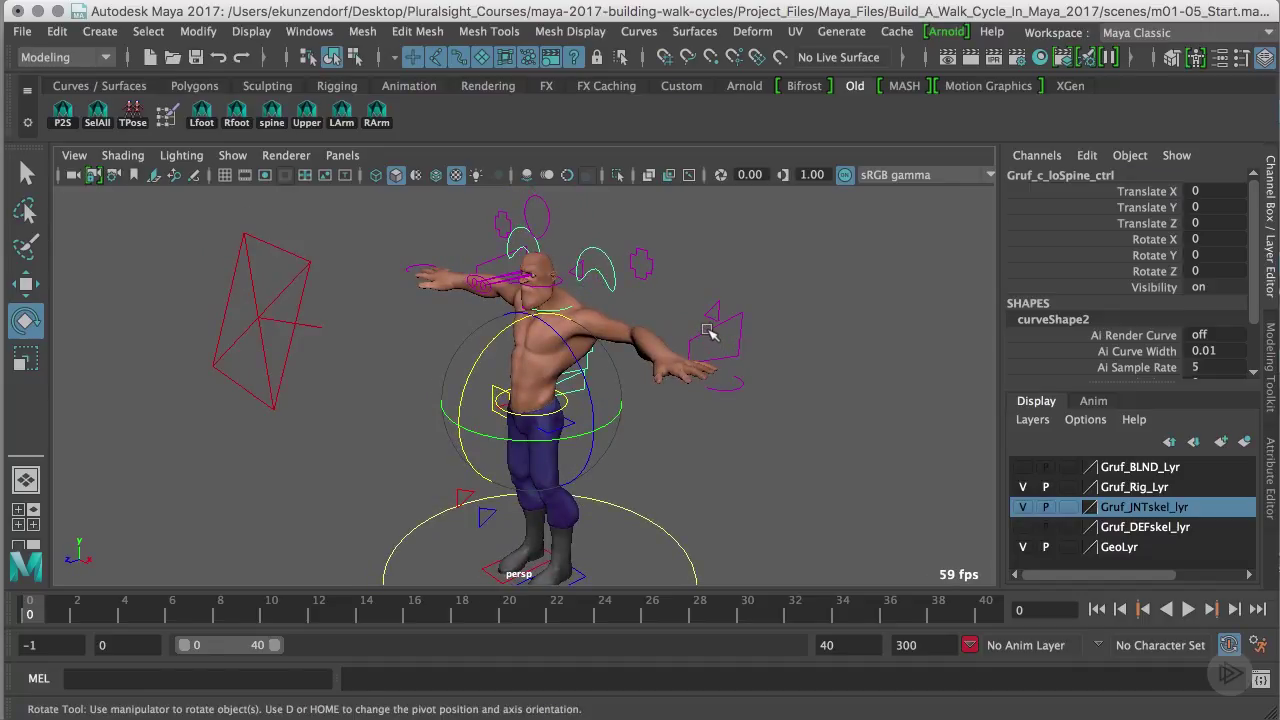
left_click(709, 333)
Set the left wrist IK control's Follow to World
left_click(1226, 301)
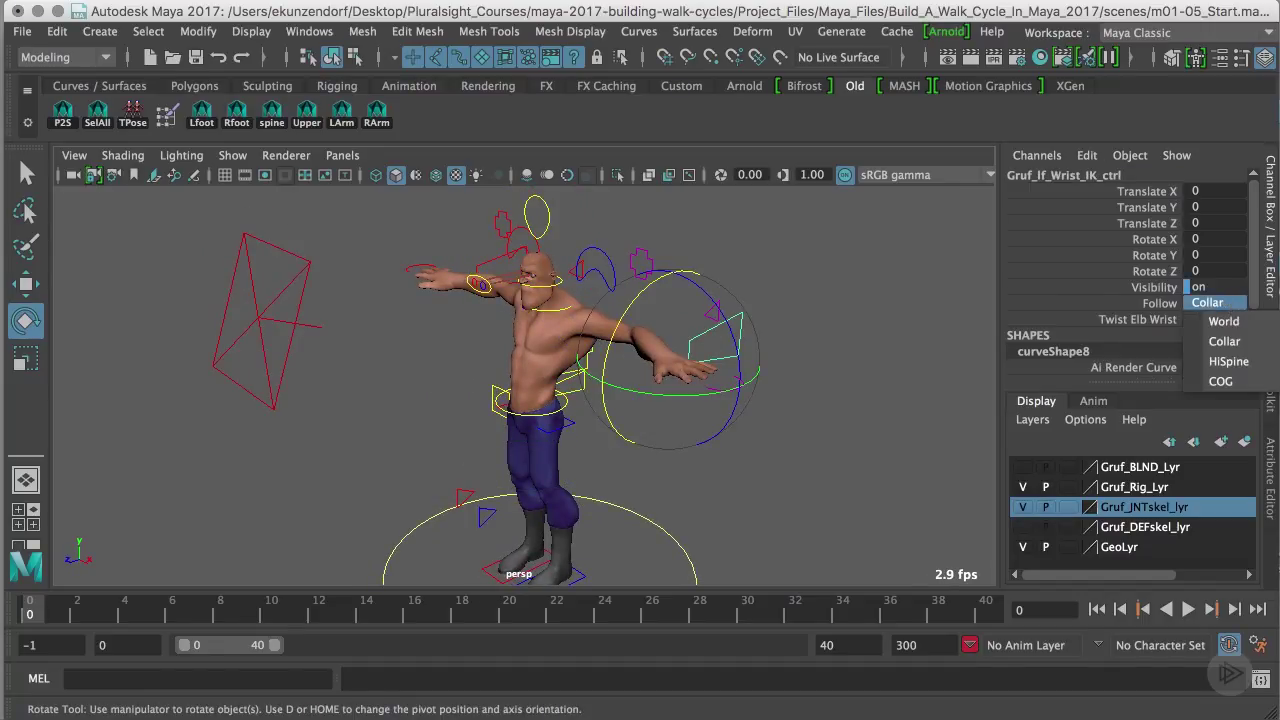
left_click(1254, 325)
left_click_drag(890, 370, 847, 364, "alt")
left_click(847, 364)
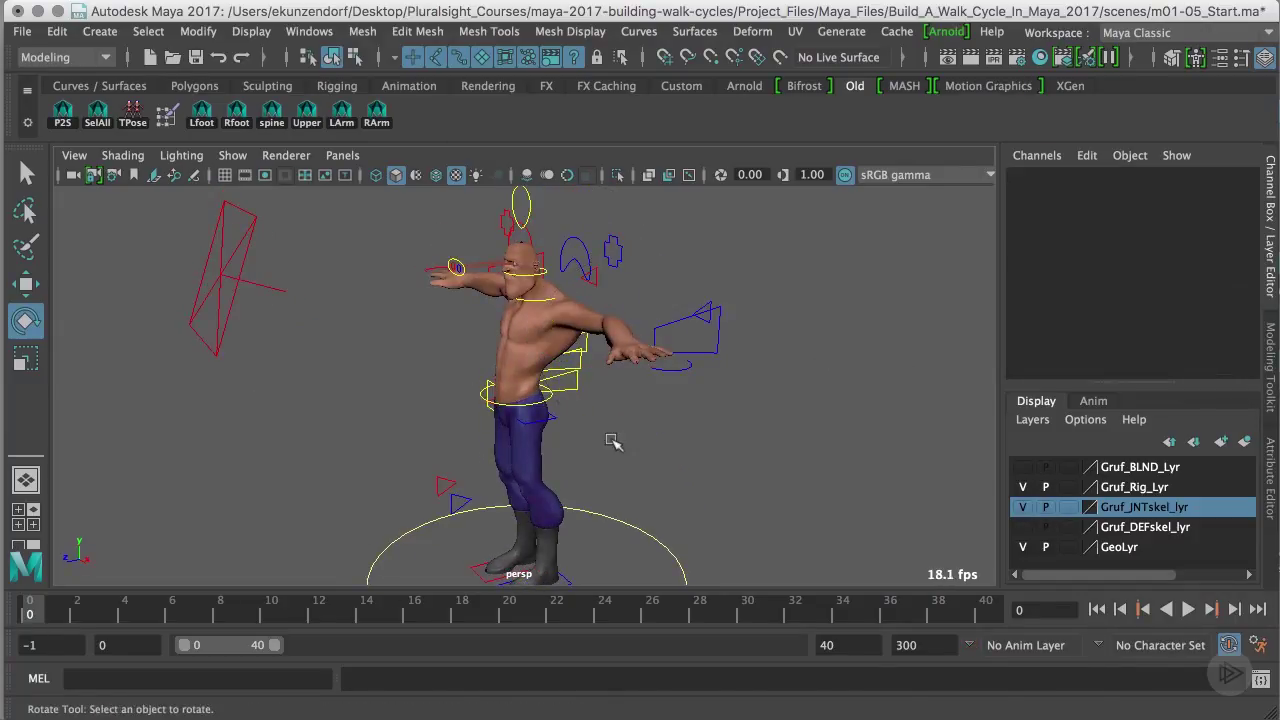
Test-rotate the lower spine control, undo it, and reselect the left wrist IK control
left_click(575, 382)
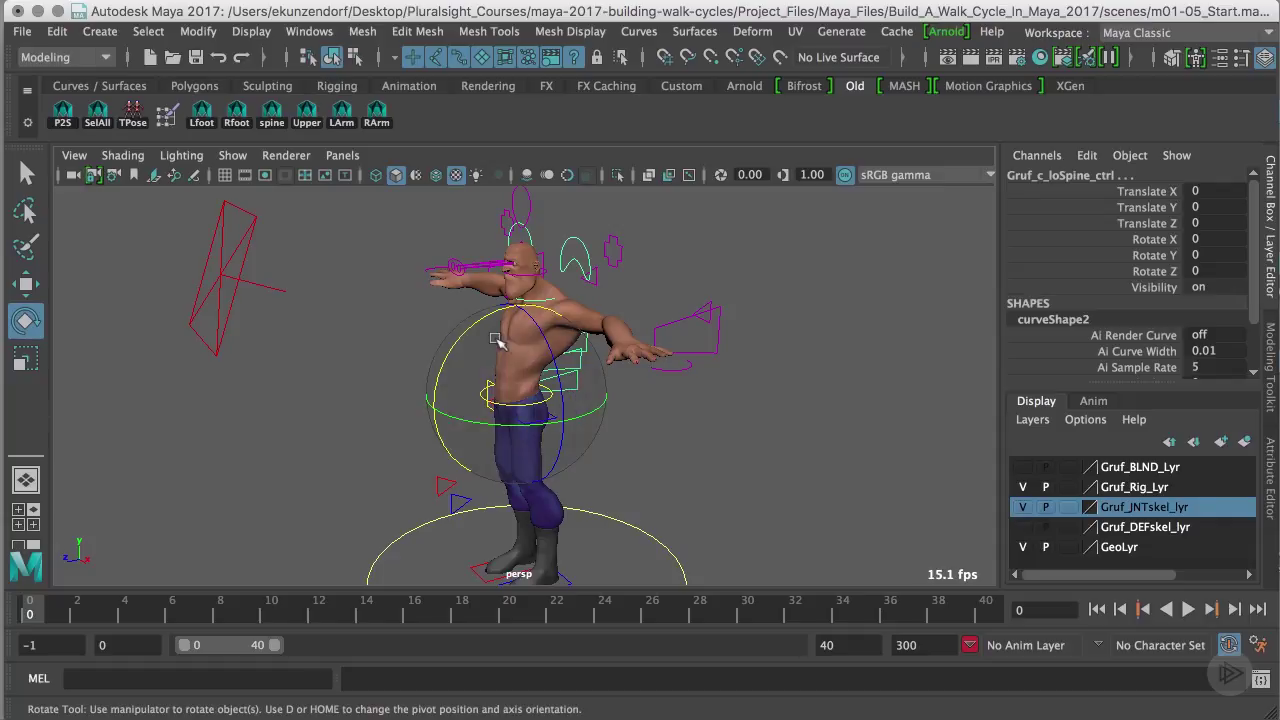
mouse_move(475, 321)
left_mouse_down()
mouse_move(478, 360)
mouse_move(477, 310)
mouse_move(480, 380)
mouse_move(482, 340)
left_mouse_up()
key("ctrl+z")
left_click_drag(710, 438, 781, 387, "alt")
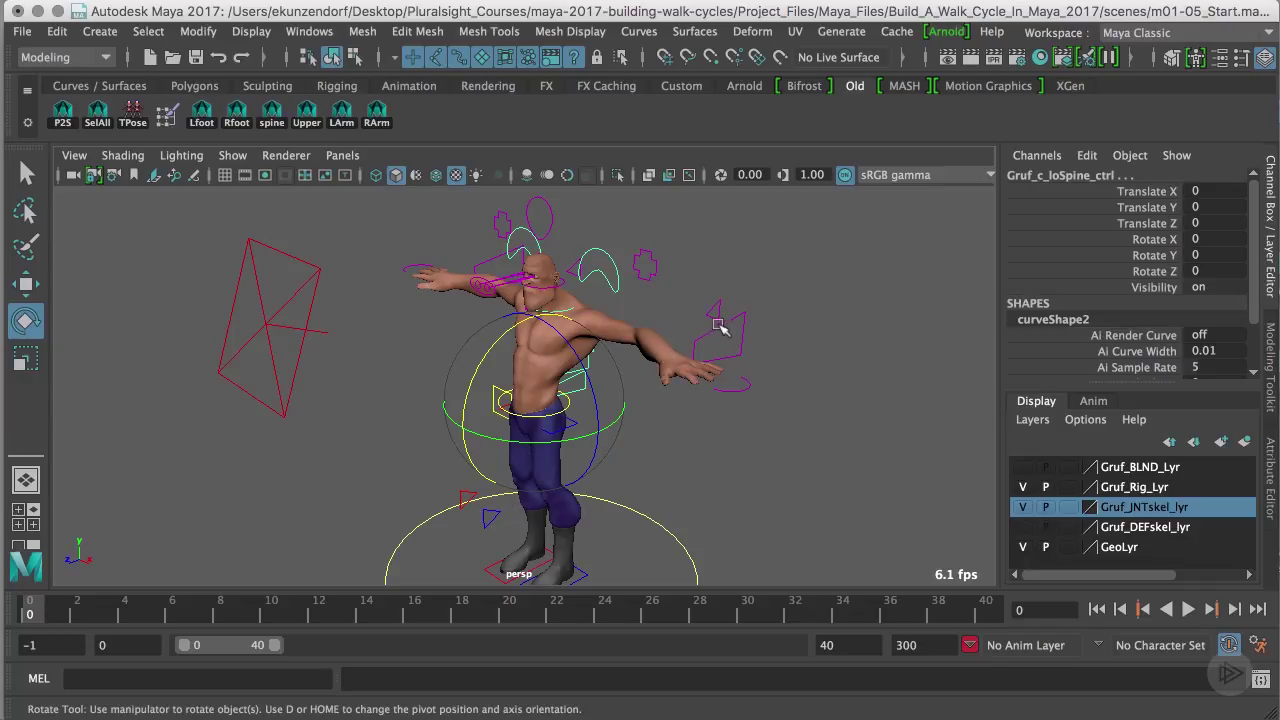
left_click(727, 334)
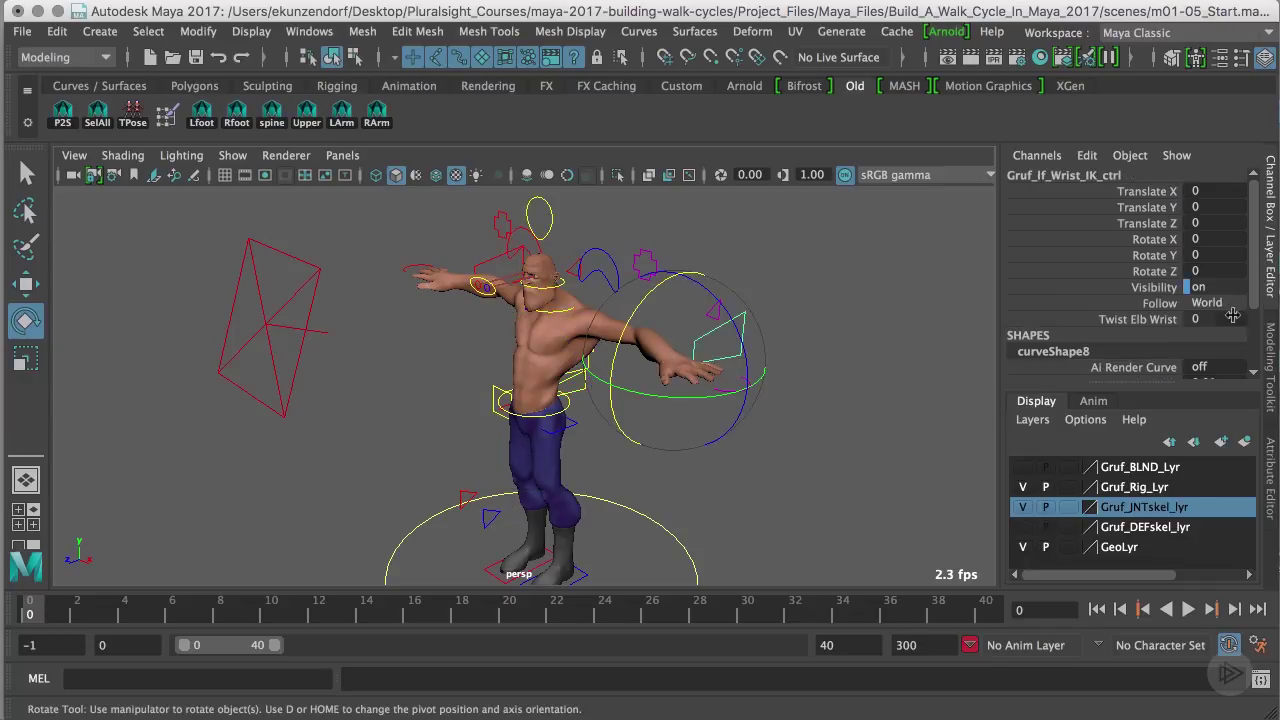
Set the left elbow pole vector control's Follow to World
left_click(850, 294)
left_click(725, 305)
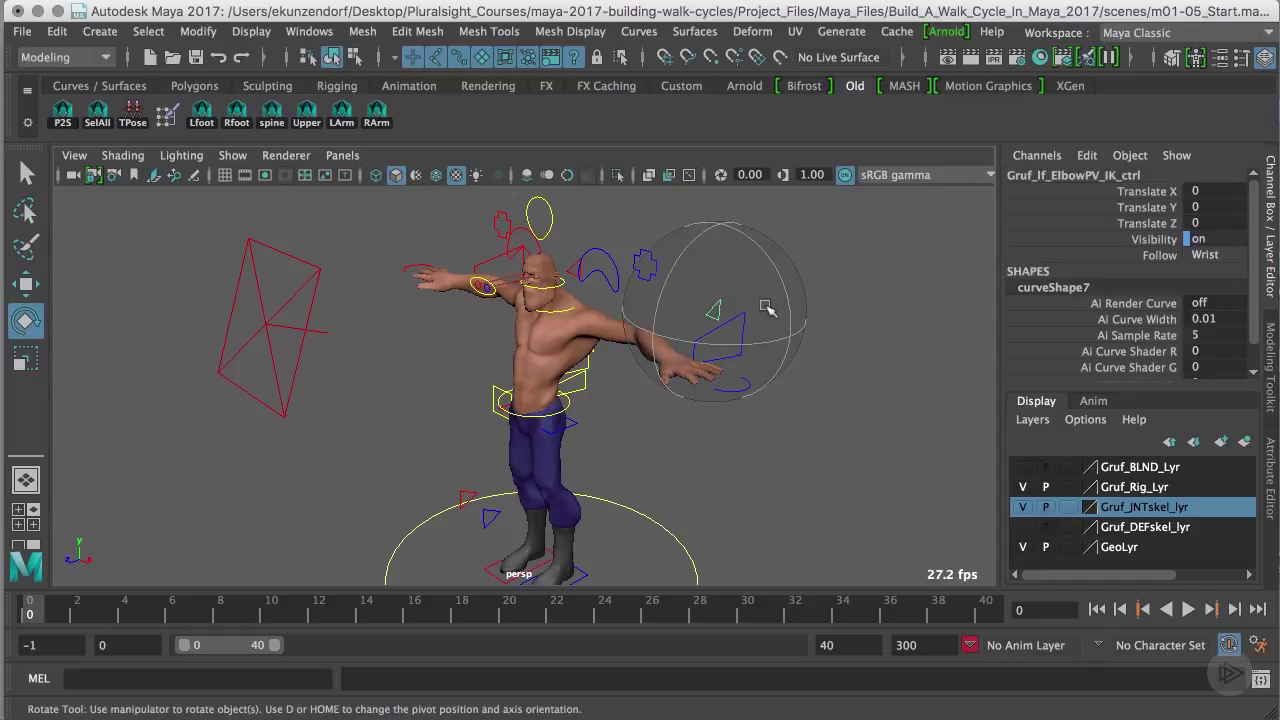
left_click(1216, 258)
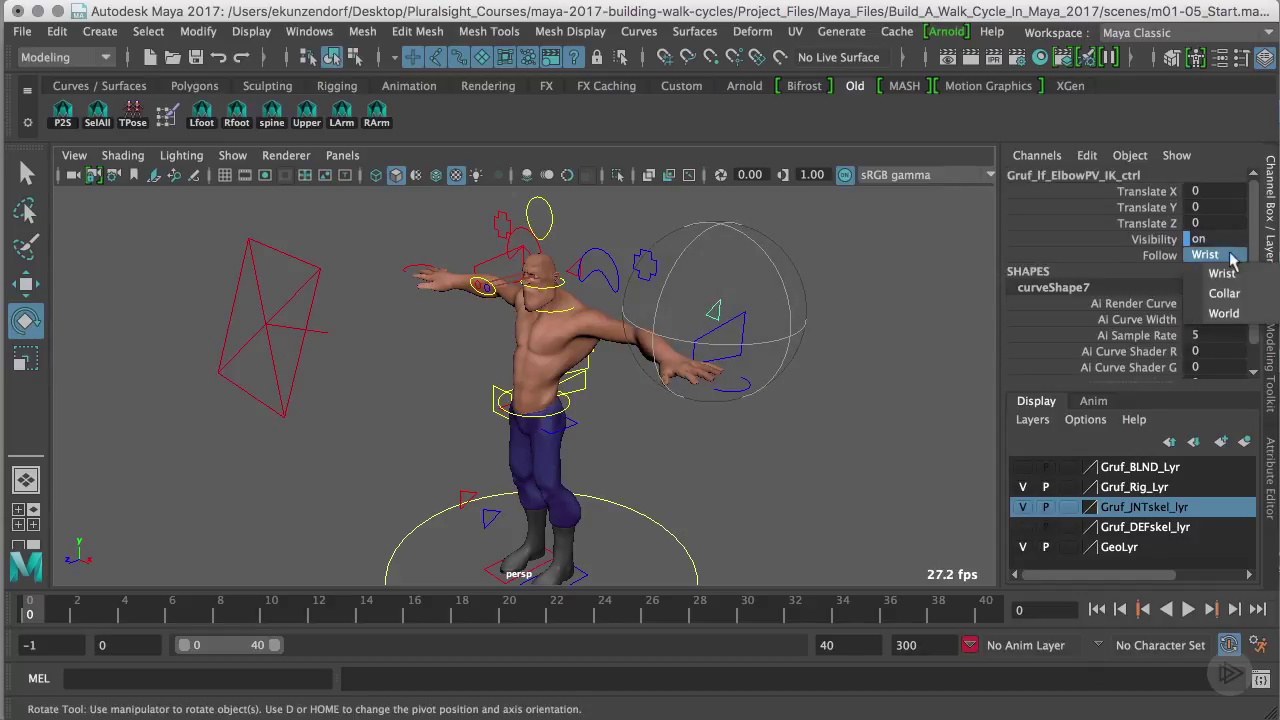
left_click(1254, 313)
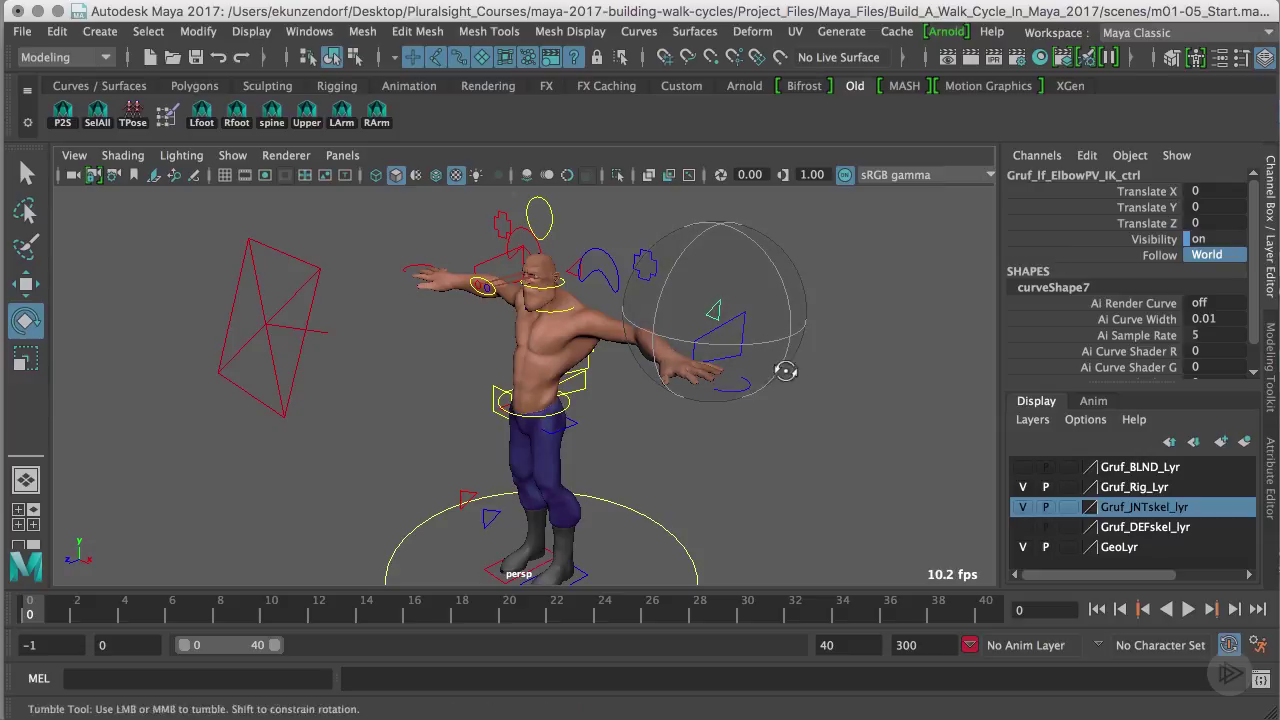
Lower the left arm by moving the wrist IK control to about X -16.21, Y -25
left_click_drag(752, 332, 792, 392, "alt")
left_click(750, 343)
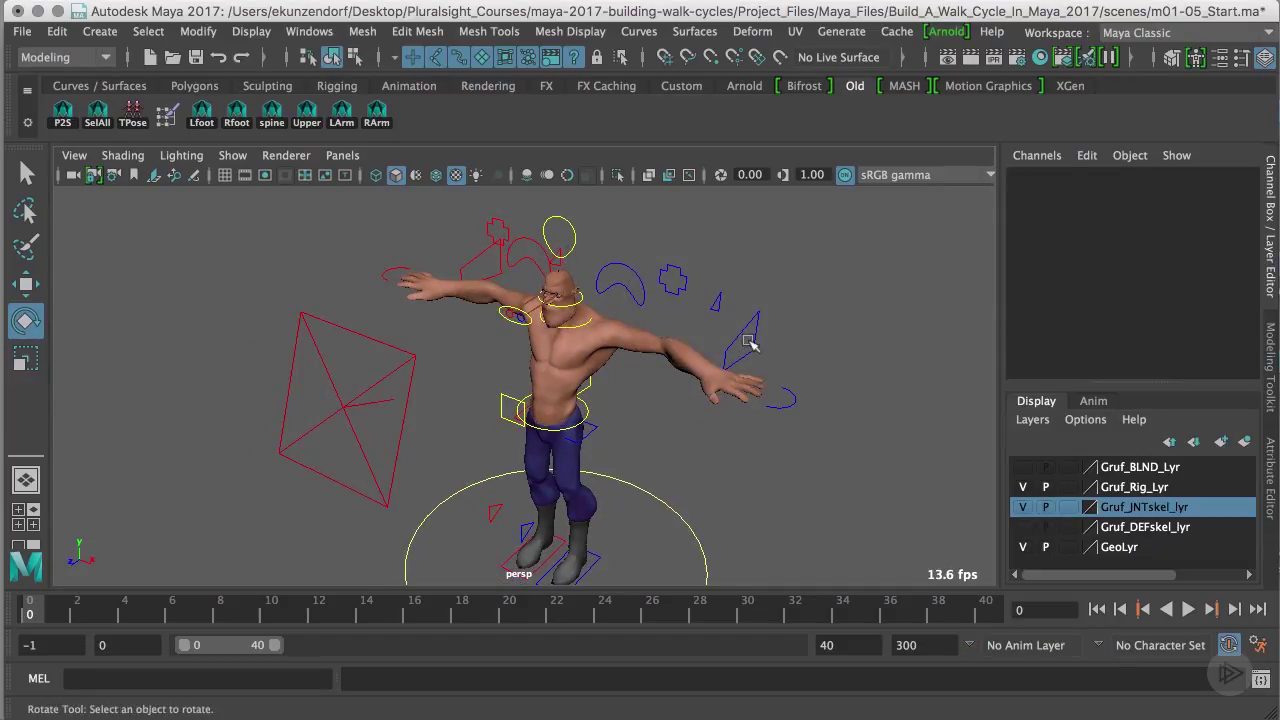
left_click(745, 337)
key("w")
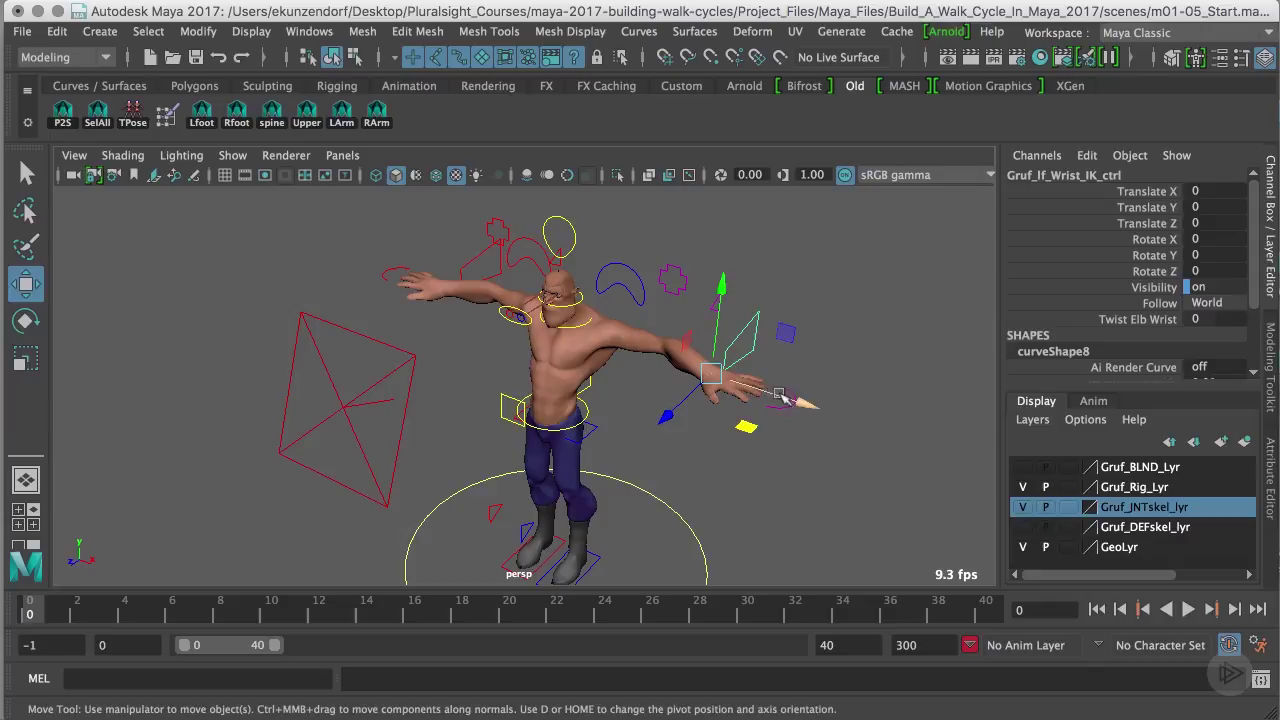
left_click_drag(815, 405, 733, 408)
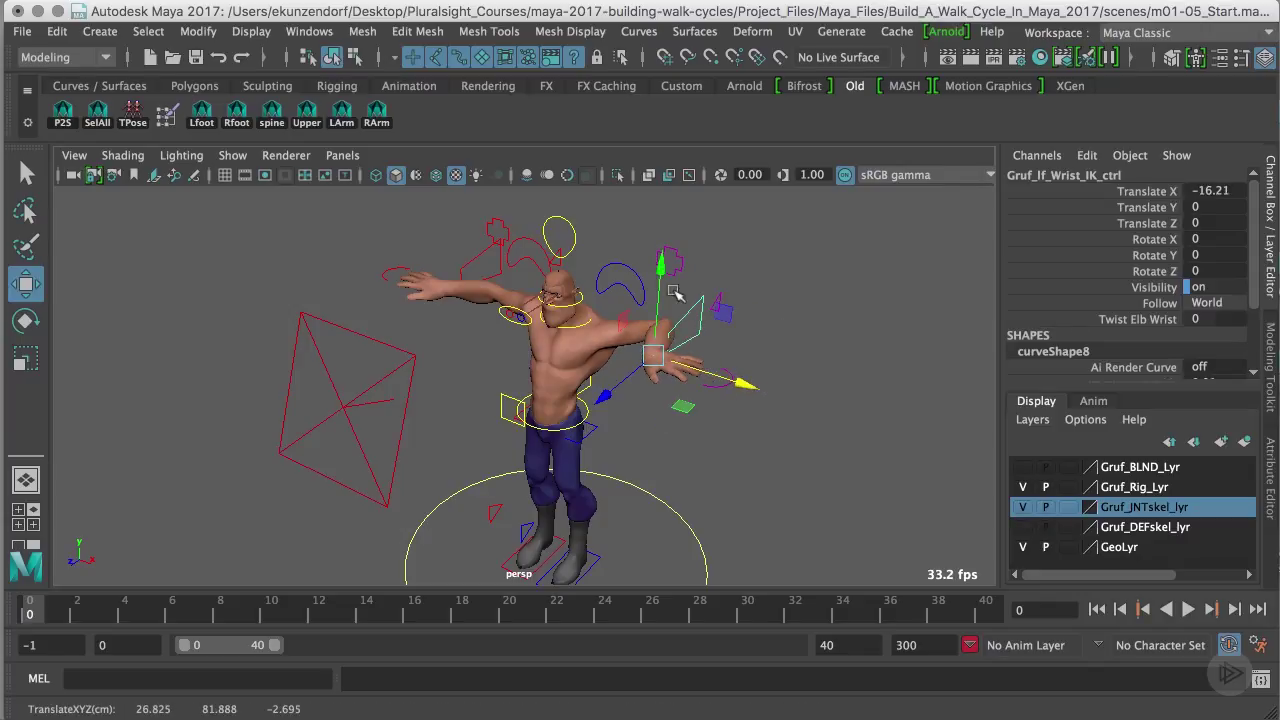
left_click_drag(658, 288, 812, 372)
Test-move the elbow pole vector out in X, undo it, and reselect the wrist IK control
left_click(660, 340)
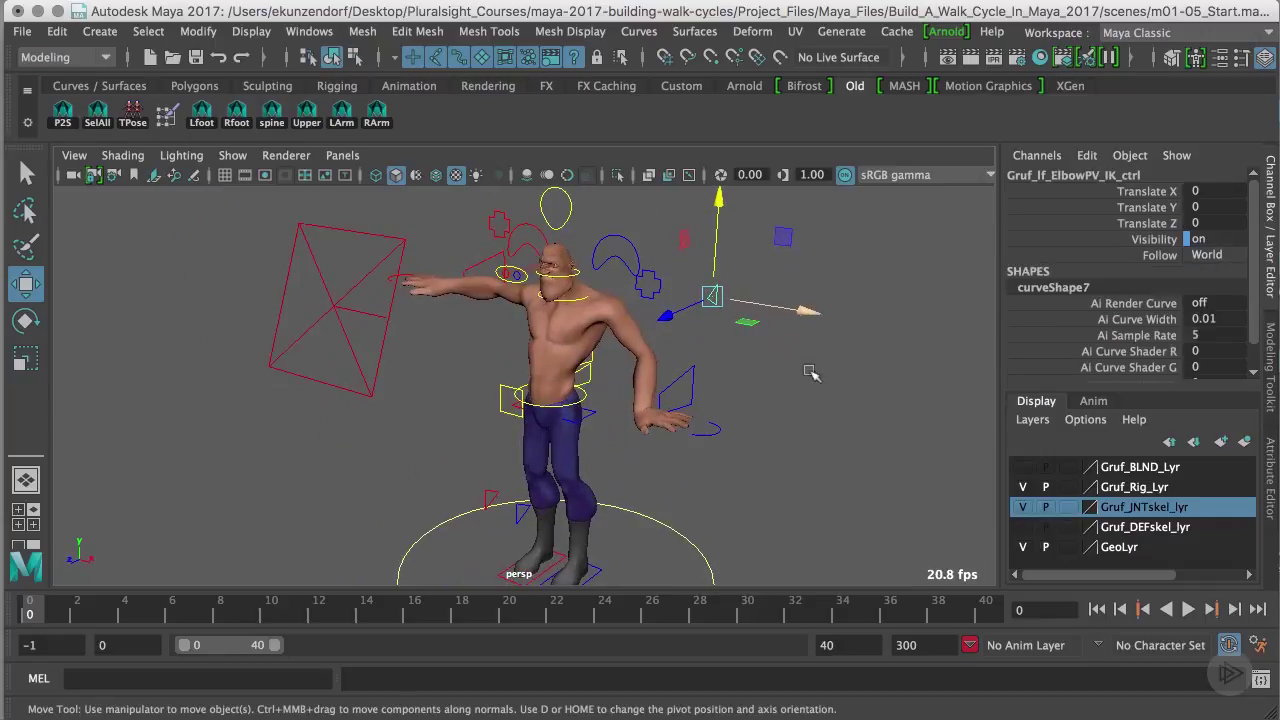
left_click_drag(820, 313, 763, 320)
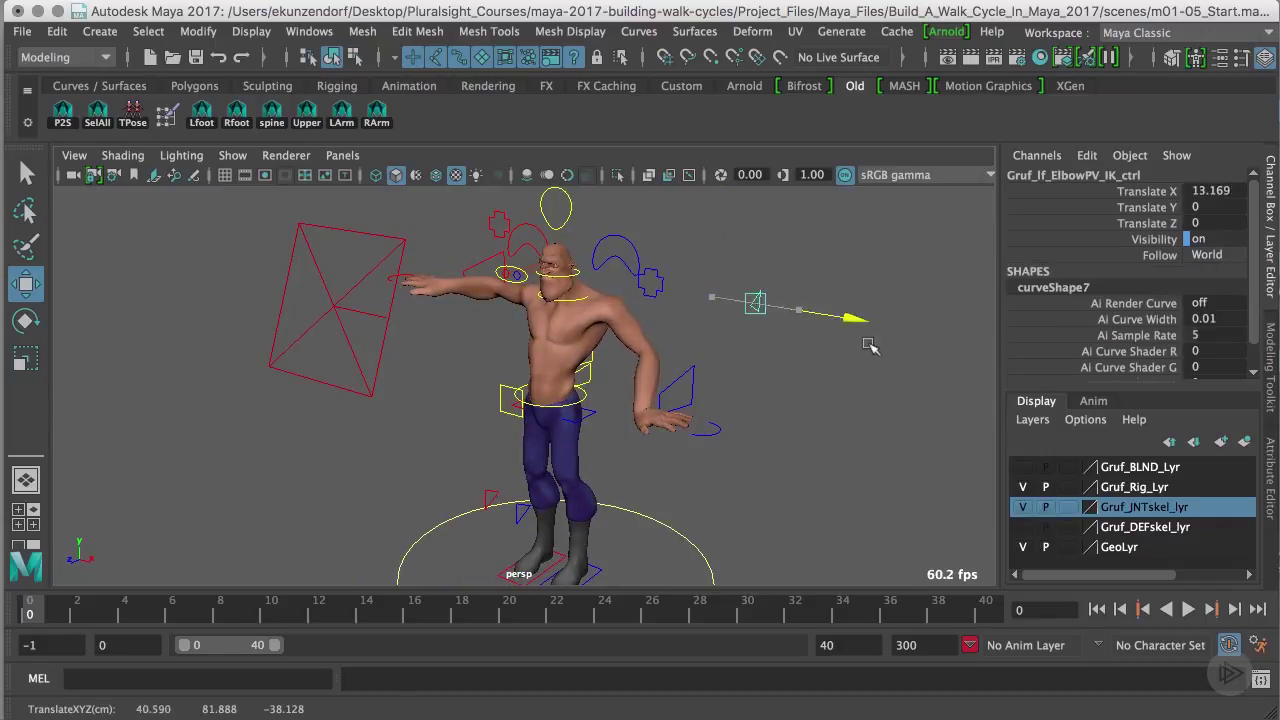
key("ctrl+z")
key("ctrl+z")
left_click_drag(810, 385, 640, 405, "alt")
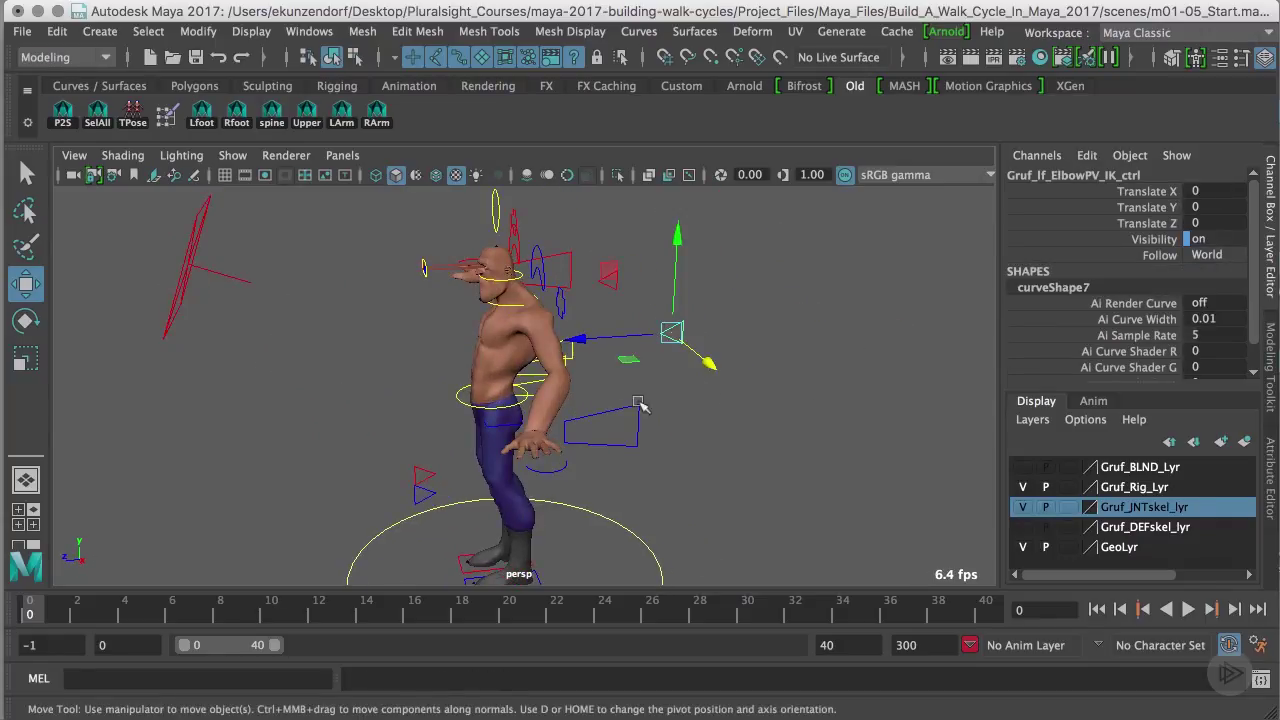
left_click(638, 405)
Zero the left wrist IK control's Translate X and Y, returning the arm to T-pose
left_click_drag(1222, 191, 1220, 207)
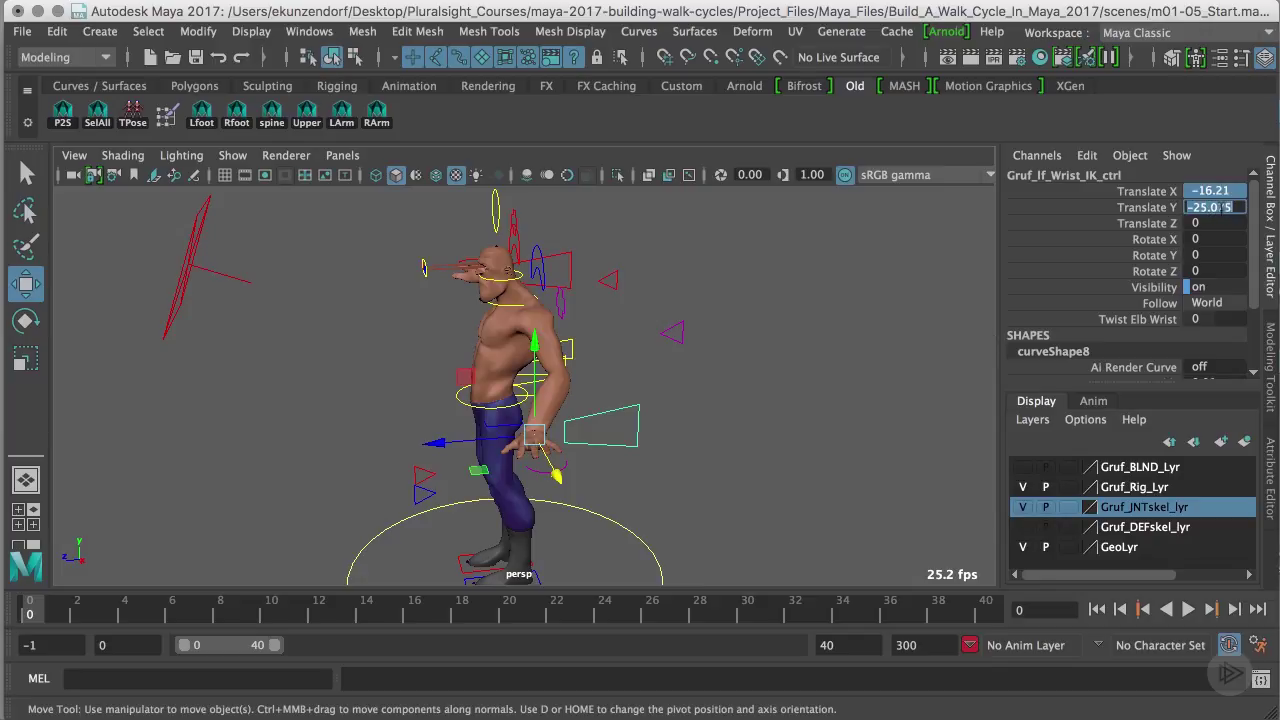
type("0")
key("Return")
left_click_drag(700, 412, 632, 338, "alt")
Set Follow to World on Gruf_rt_Wrist_IK_ctrl and then on Gruf_rt_ElbowPV_IK_ctrl
left_click(619, 276)
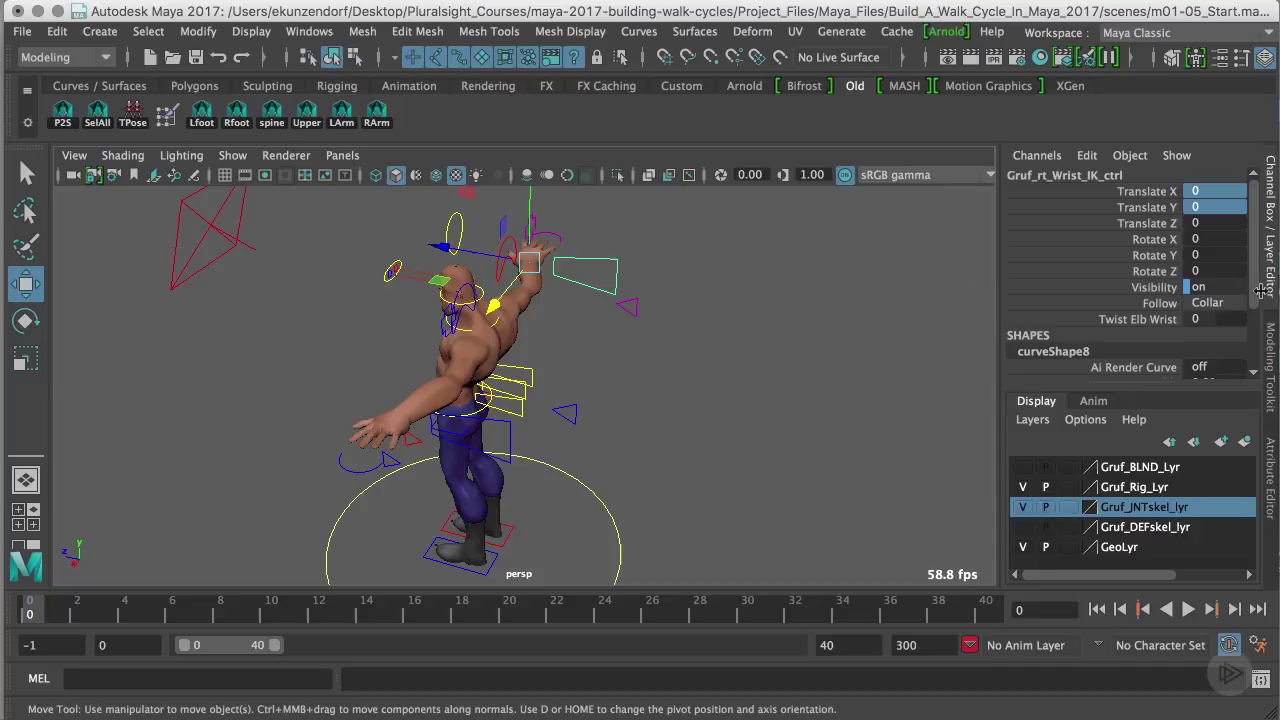
left_click(1215, 302)
left_click(1232, 318)
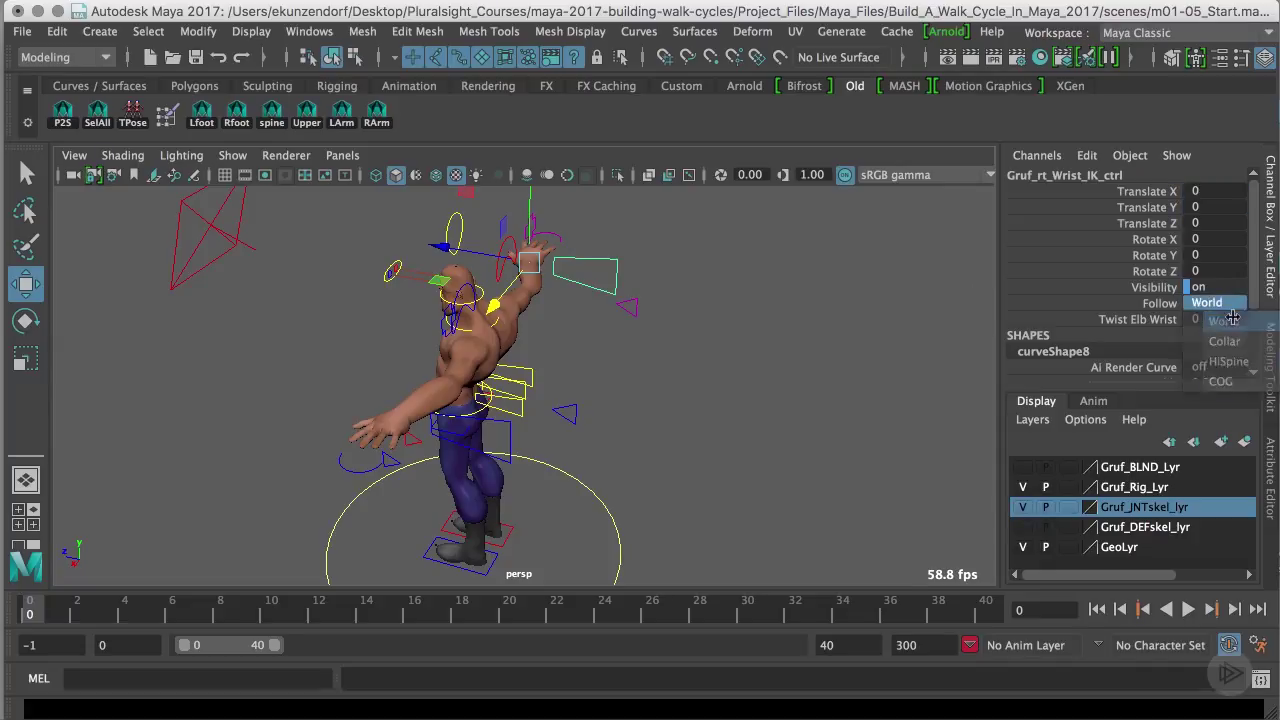
left_click(632, 308)
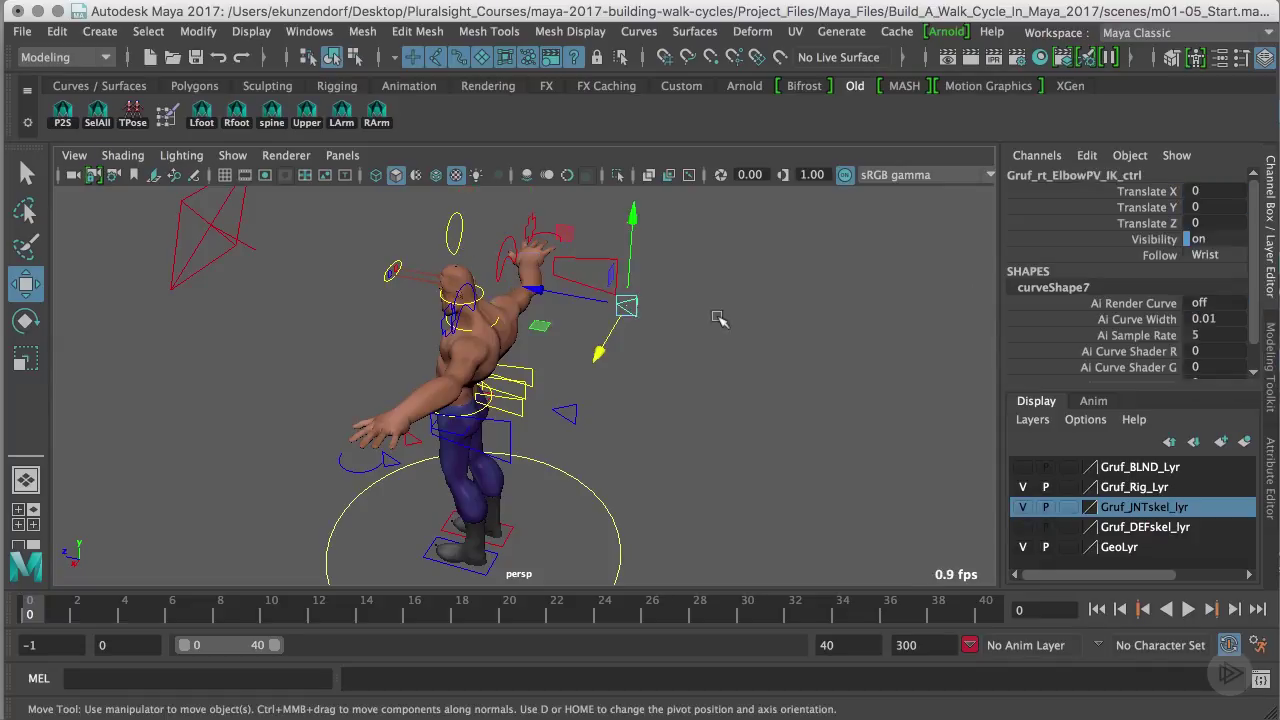
left_click(1222, 254)
left_click(1230, 310)
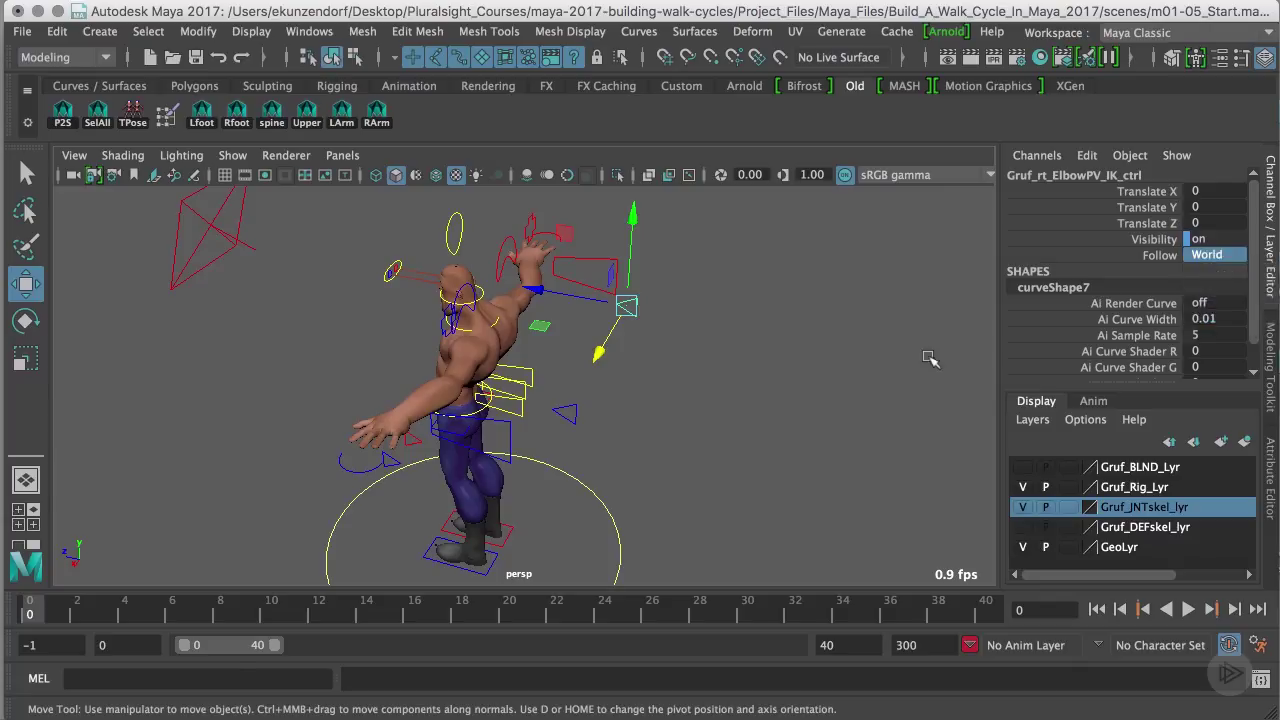
left_click_drag(763, 383, 815, 355, "alt")
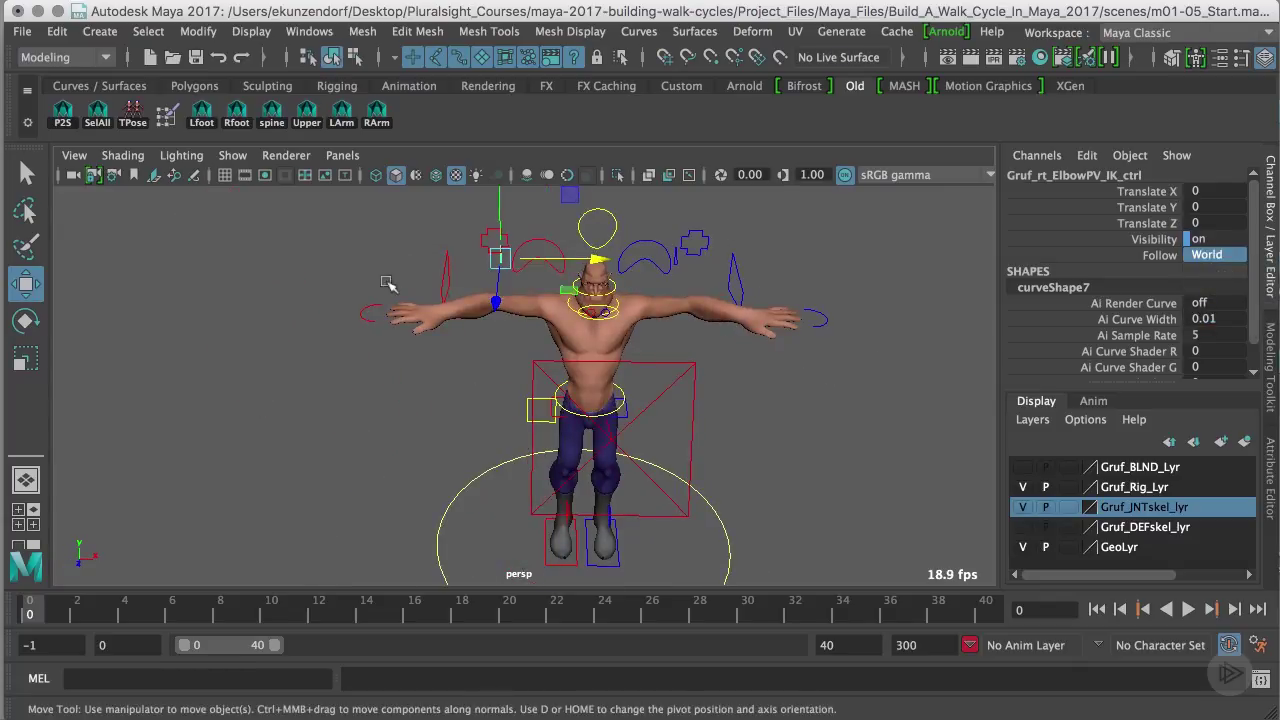
left_click(554, 274)
key("e")
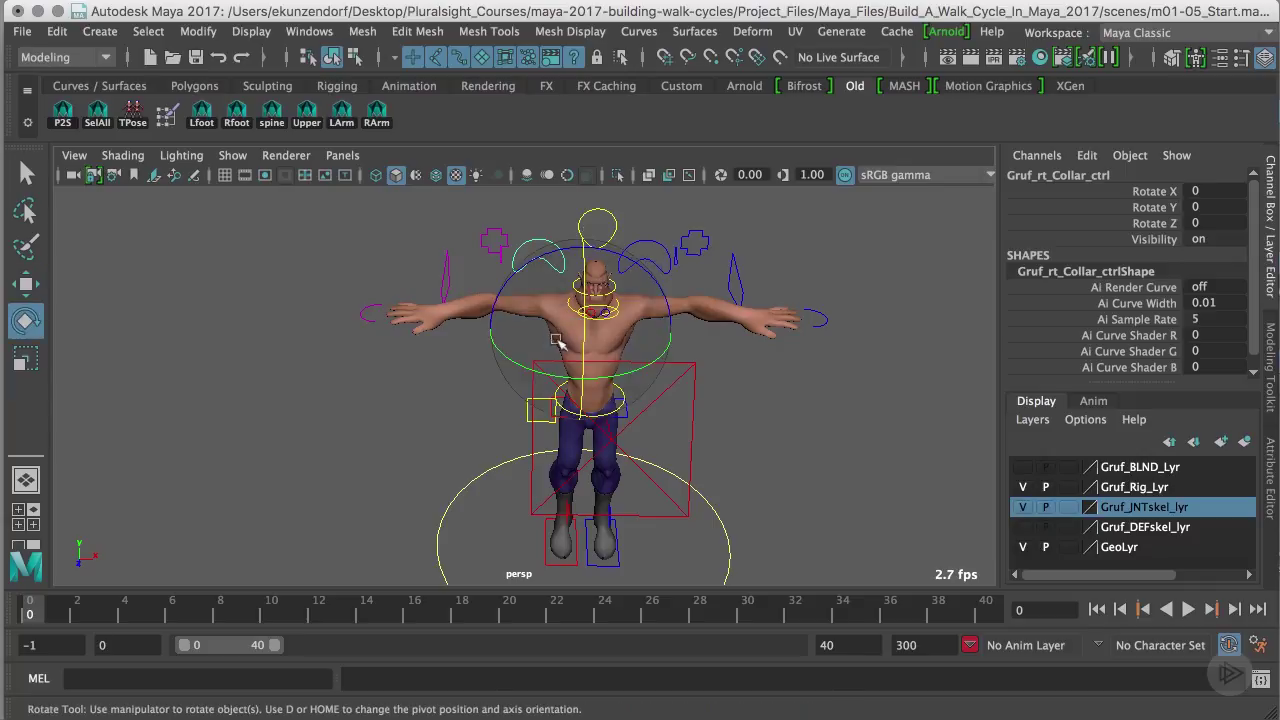
left_click_drag(518, 371, 452, 344)
key("z")
key("z")
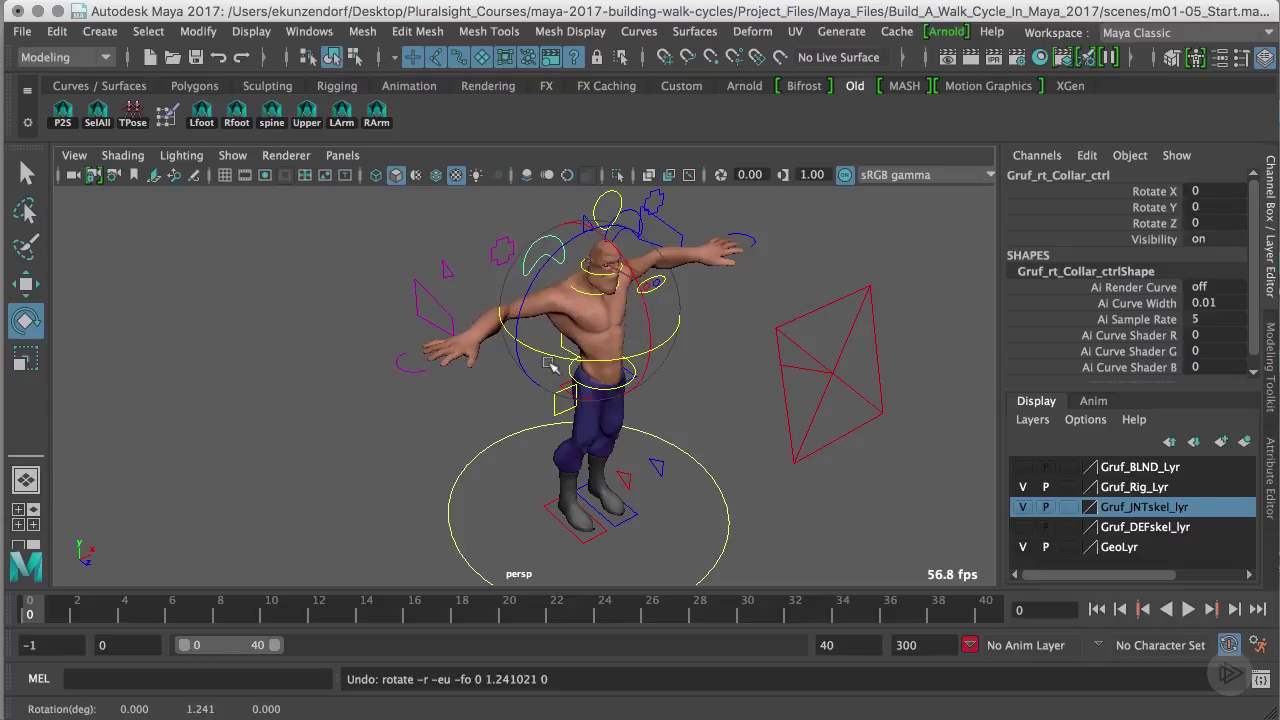
left_click(455, 307)
key("z")
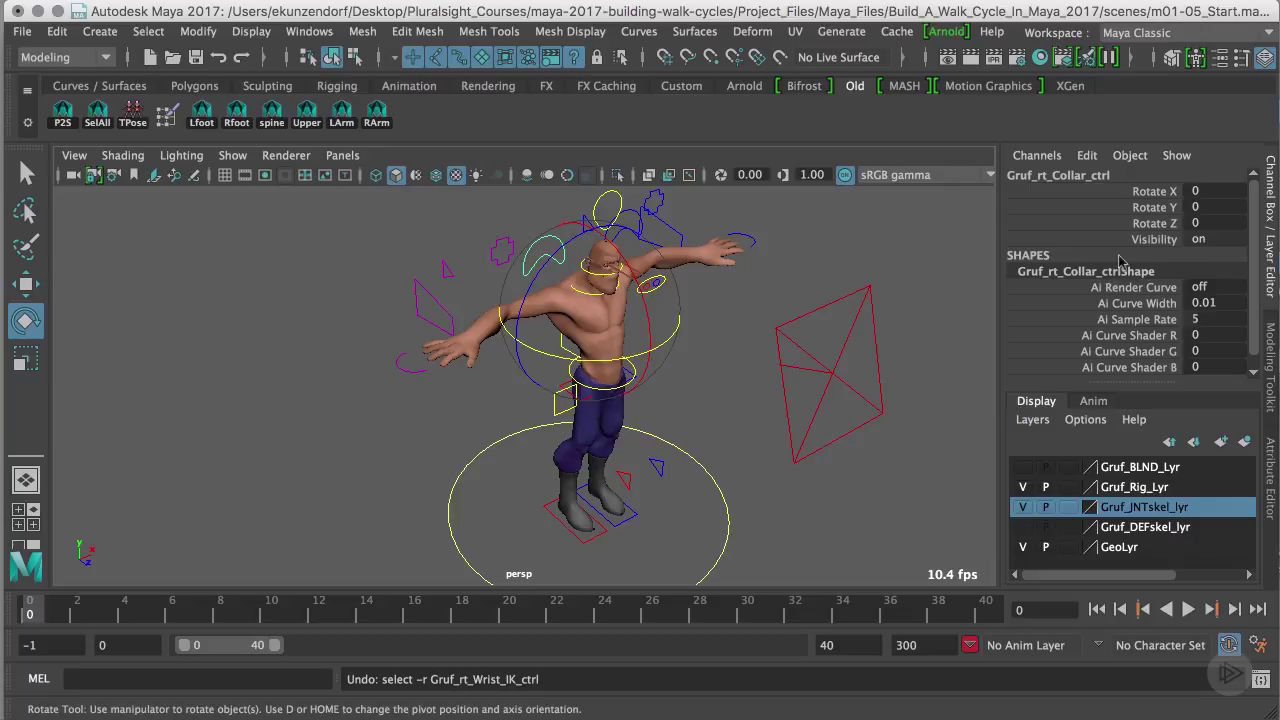
left_click_drag(800, 305, 668, 286, "alt")
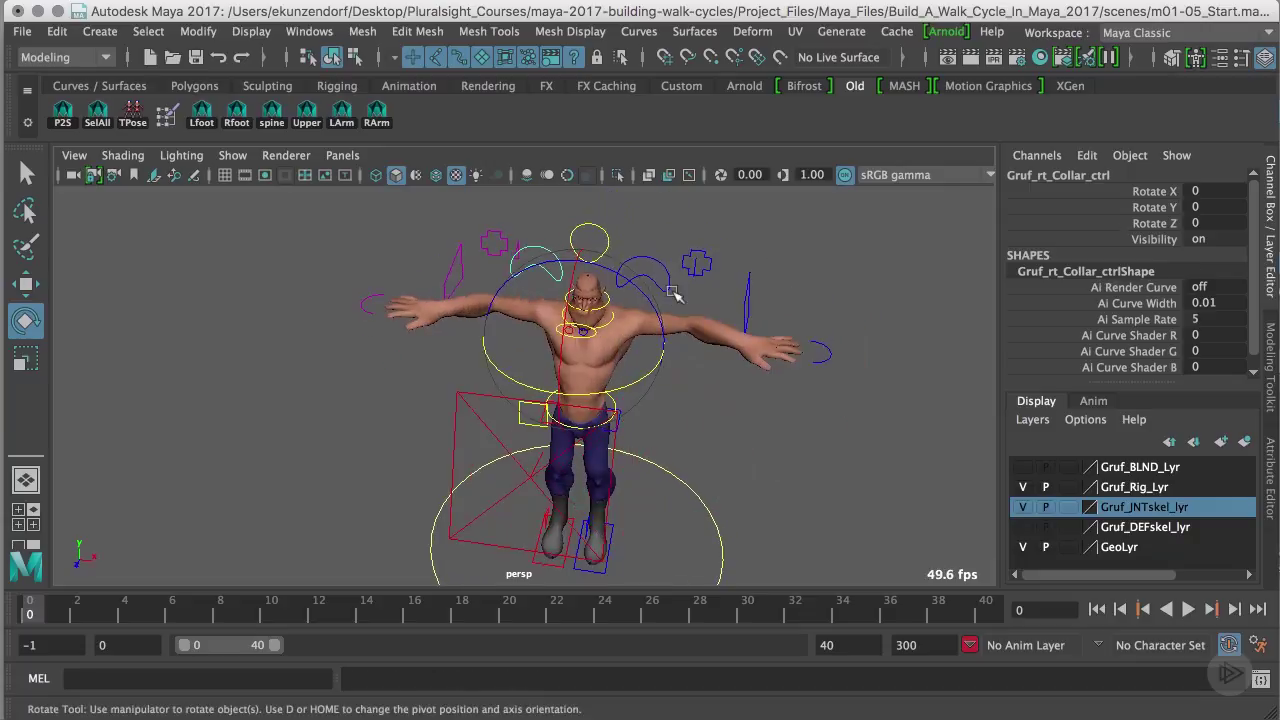
left_click(664, 283)
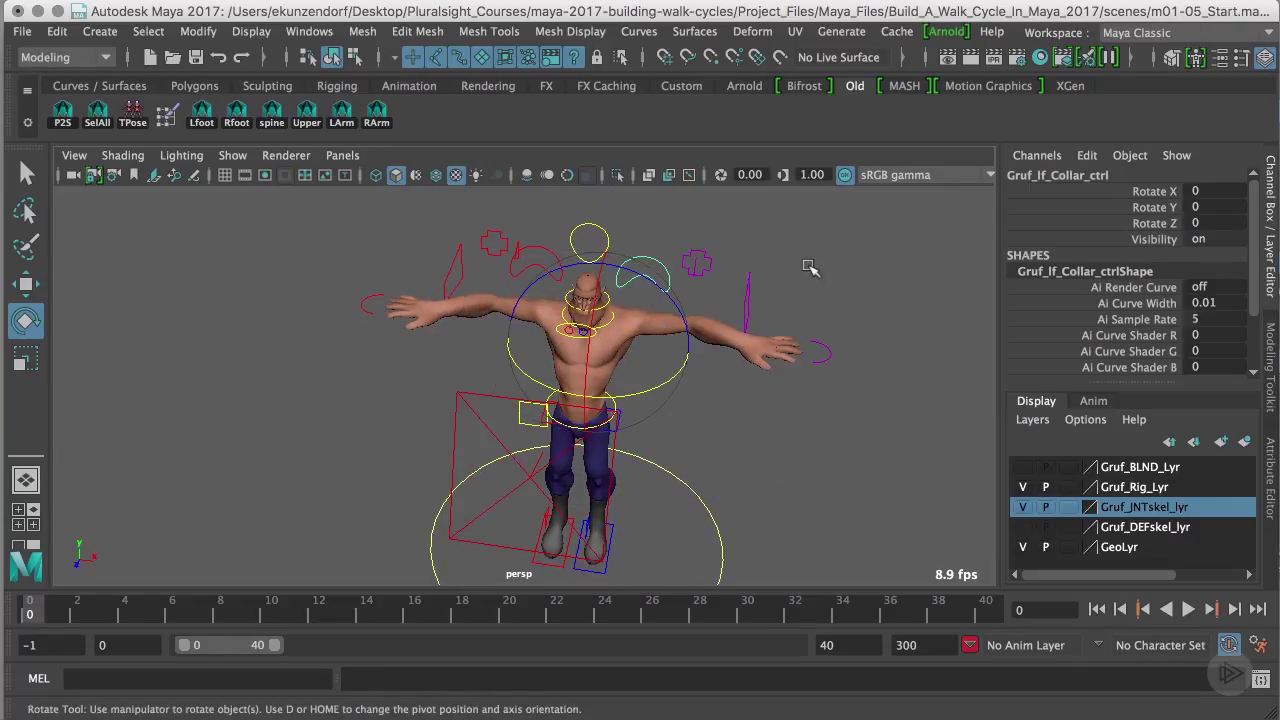
left_click_drag(818, 270, 745, 283, "alt")
left_click(742, 337)
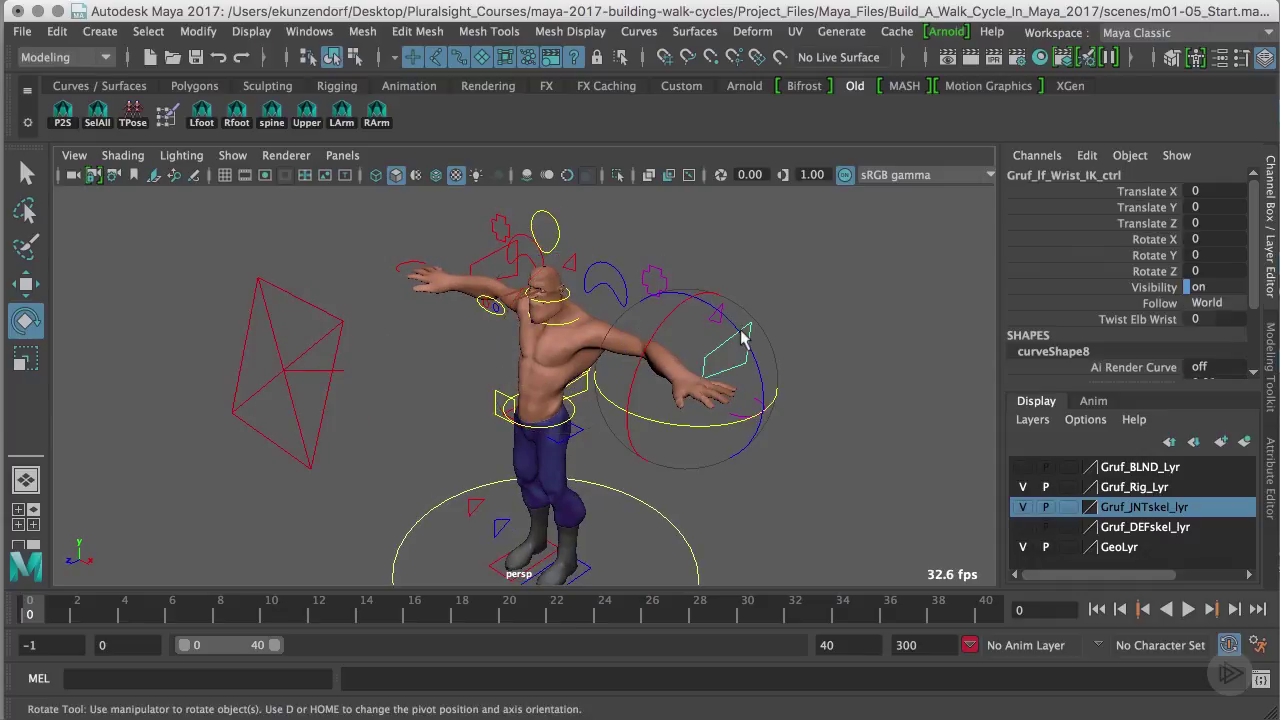
Select both arm FK/IK switch controls and slide the right arm's IK FK Switch toward FK
left_click(658, 280)
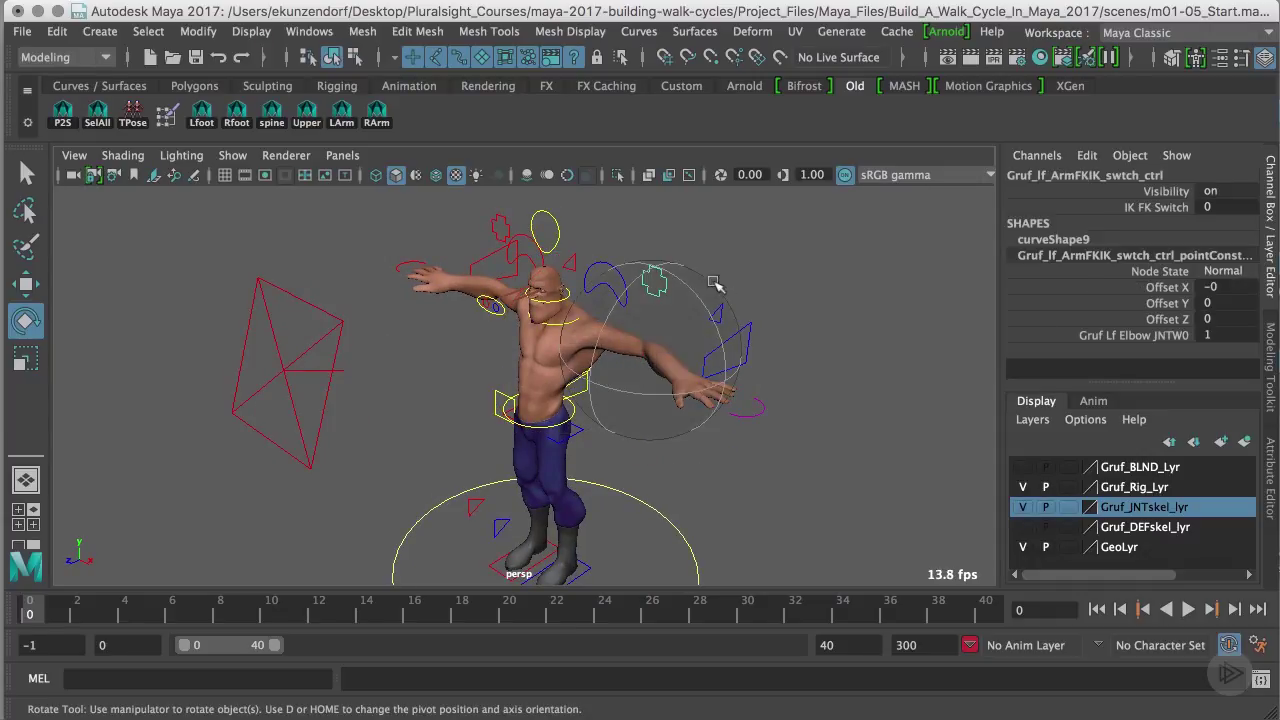
left_click(500, 225)
left_click(1145, 207)
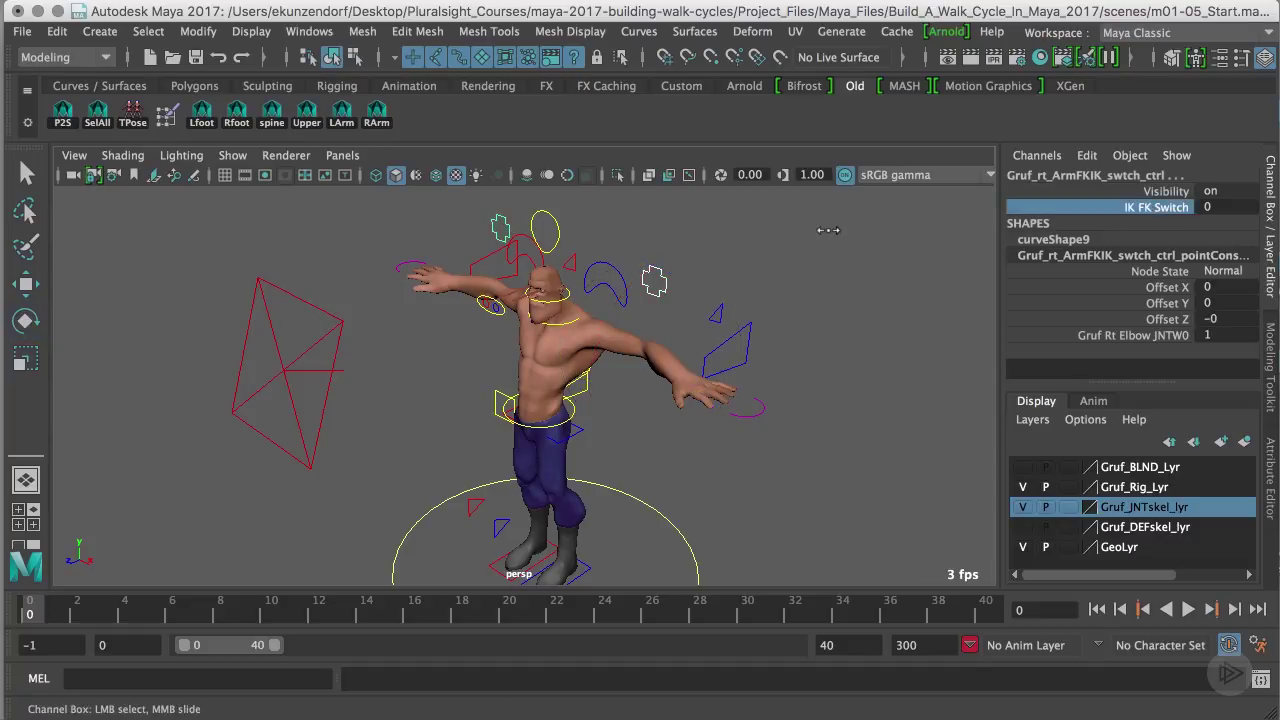
middle_click_drag(828, 230, 945, 229)
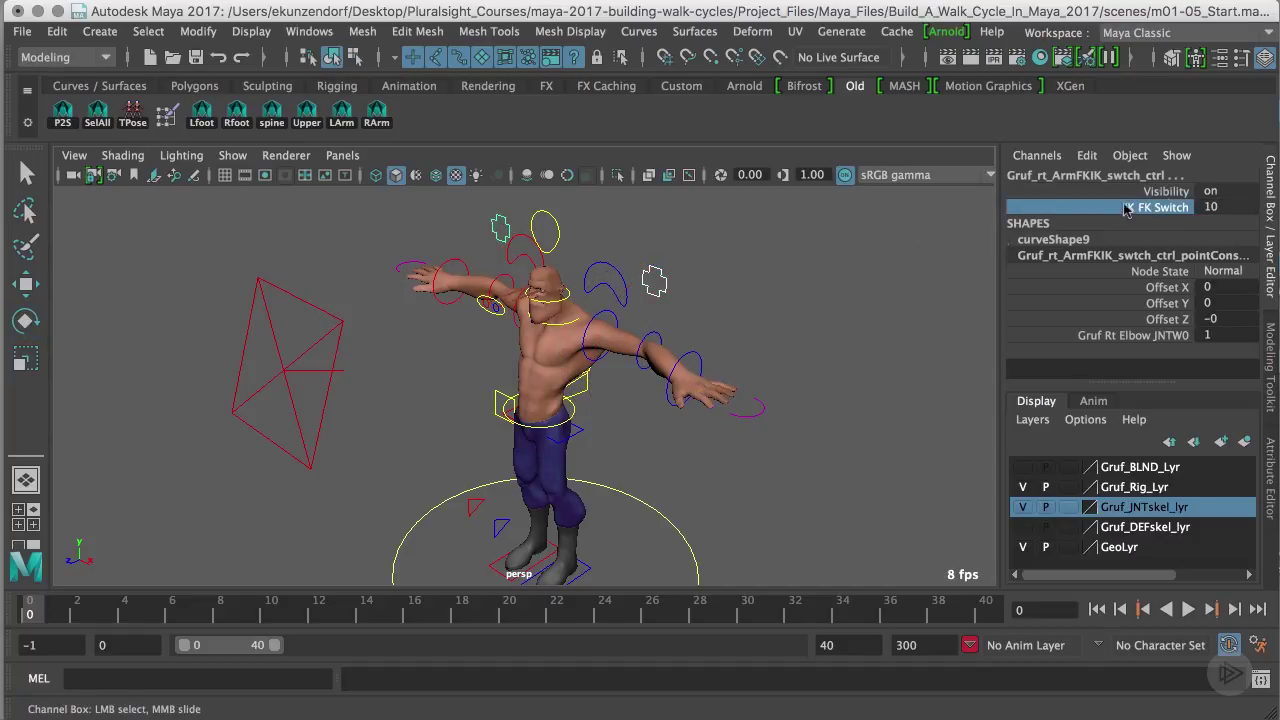
left_click_drag(878, 280, 886, 277, "alt")
Test-rotate the left shoulder FK and collar controls, then revert the rig to T-pose
left_click(622, 302)
key("e")
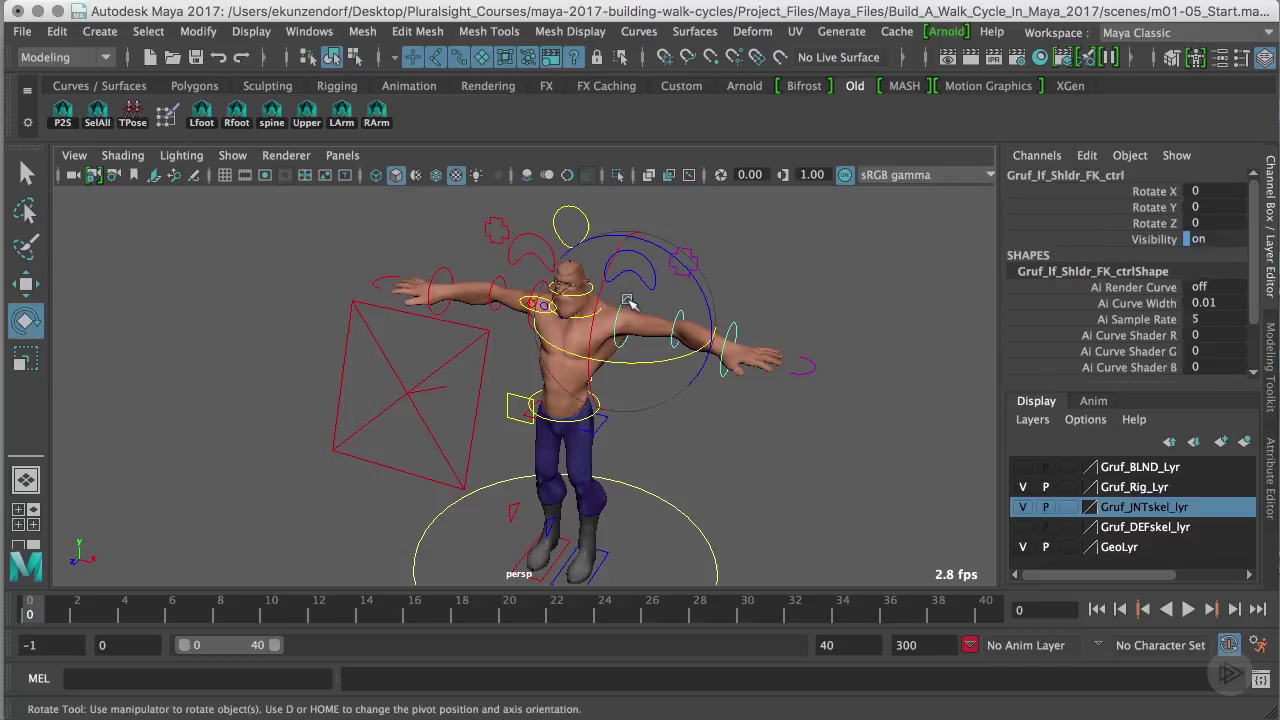
left_click_drag(658, 349, 578, 370)
key("ctrl+z")
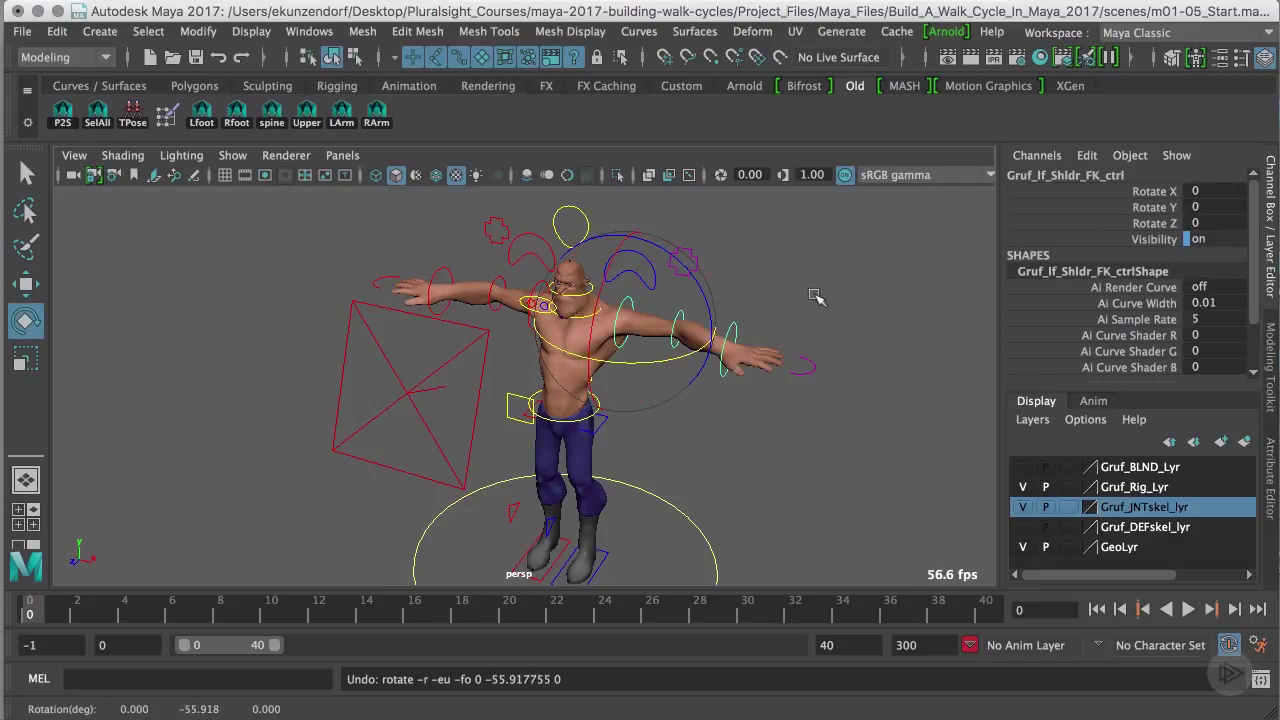
left_click(658, 285)
left_click(658, 285)
mouse_move(656, 288)
left_mouse_down()
mouse_move(628, 262)
mouse_move(663, 280)
left_mouse_up()
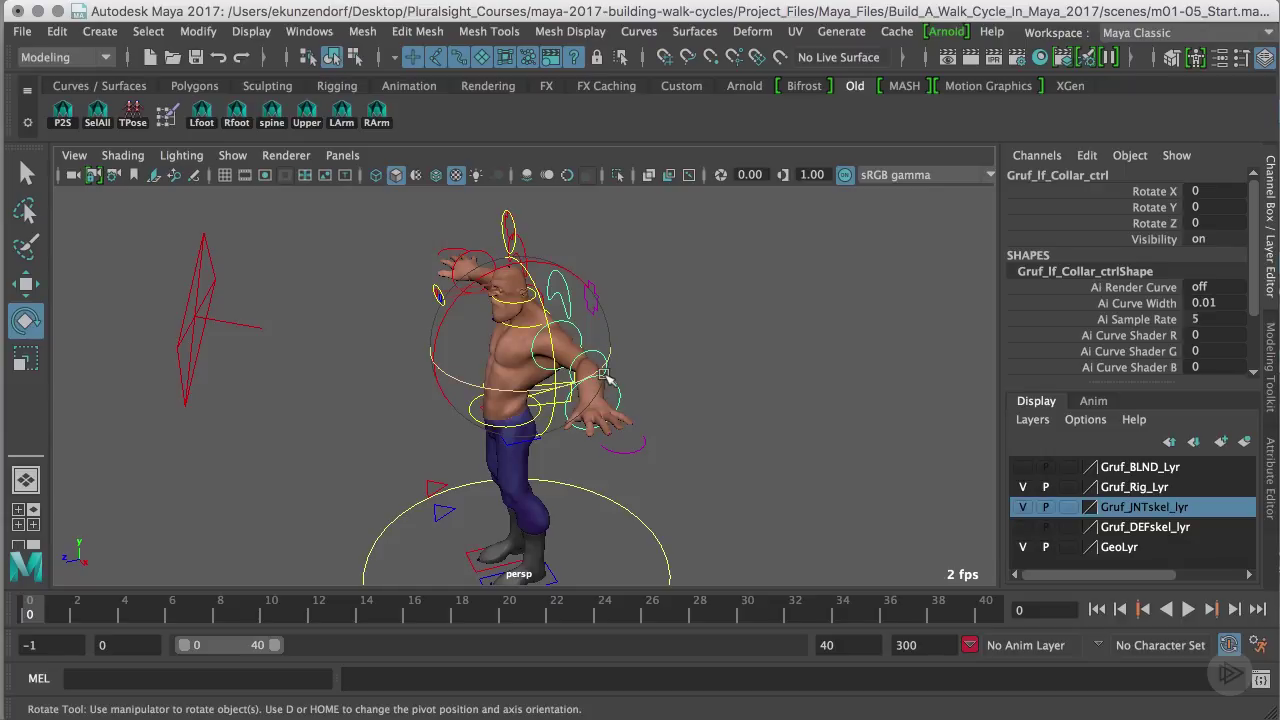
key("z")
key("z")
key("z")
key("z")
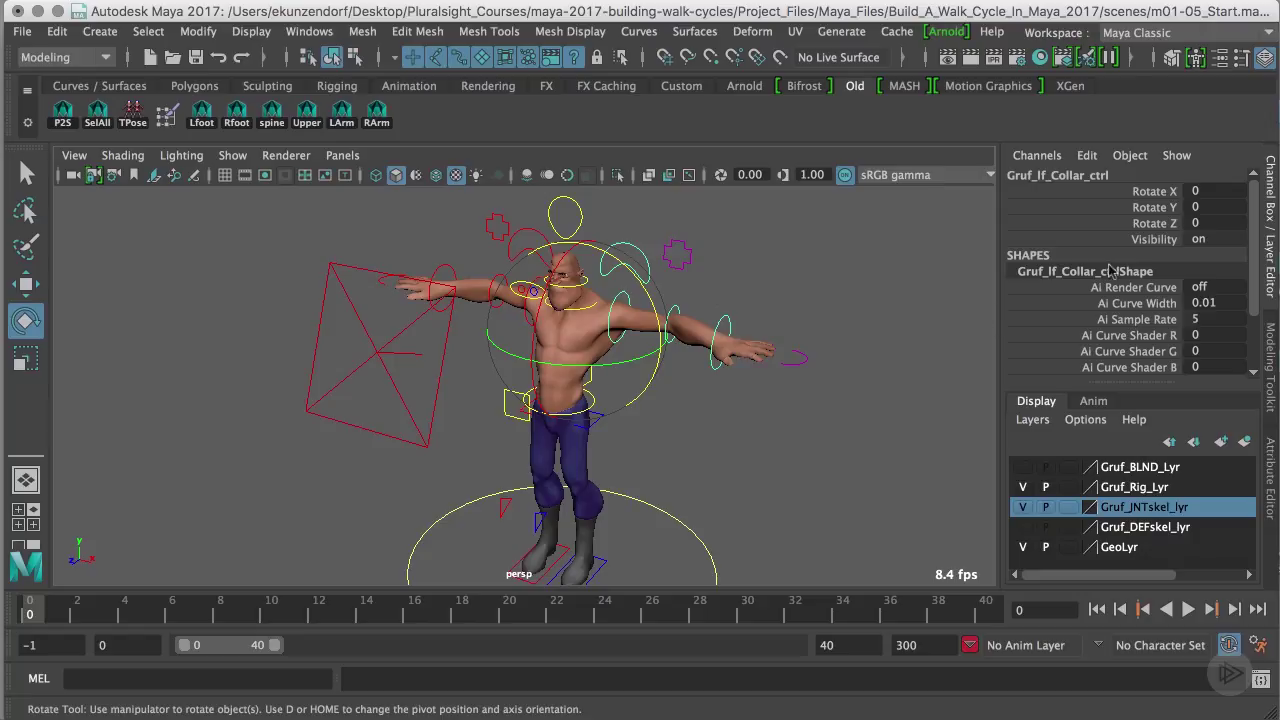
Slide both arm switch controls' IK FK Switch from 10 to 0
left_click(682, 257)
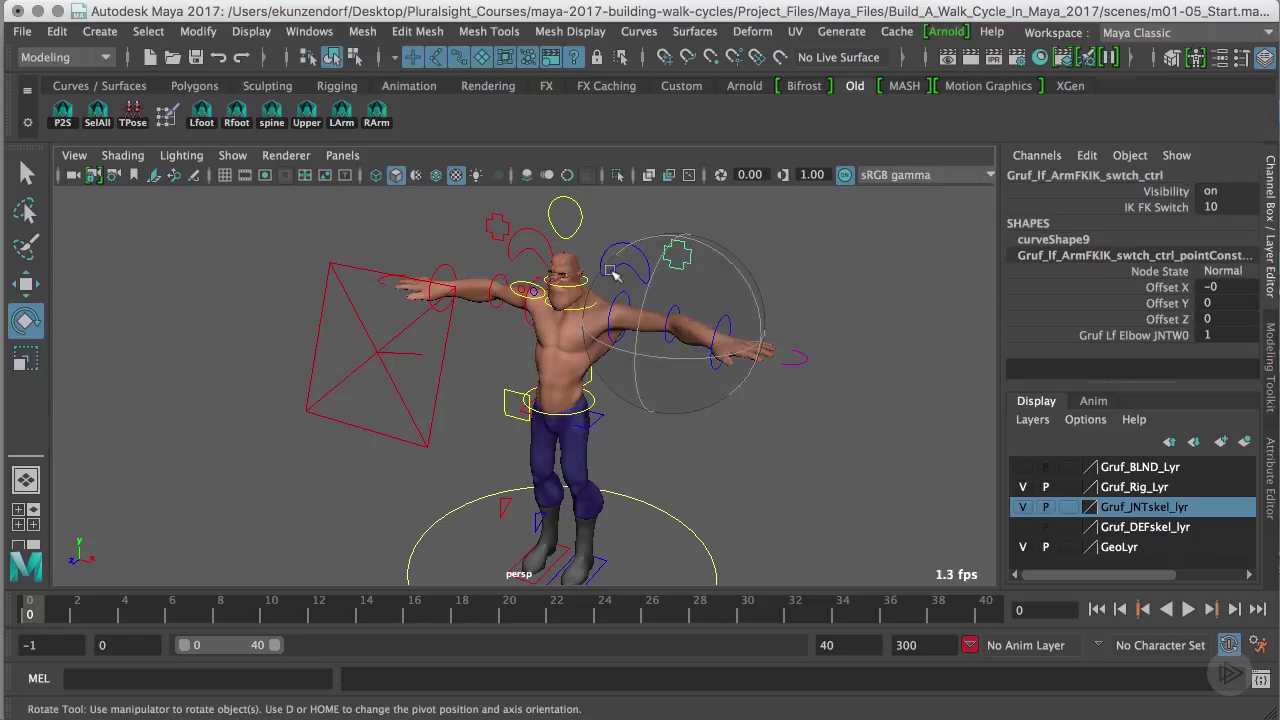
left_click(497, 224, "shift")
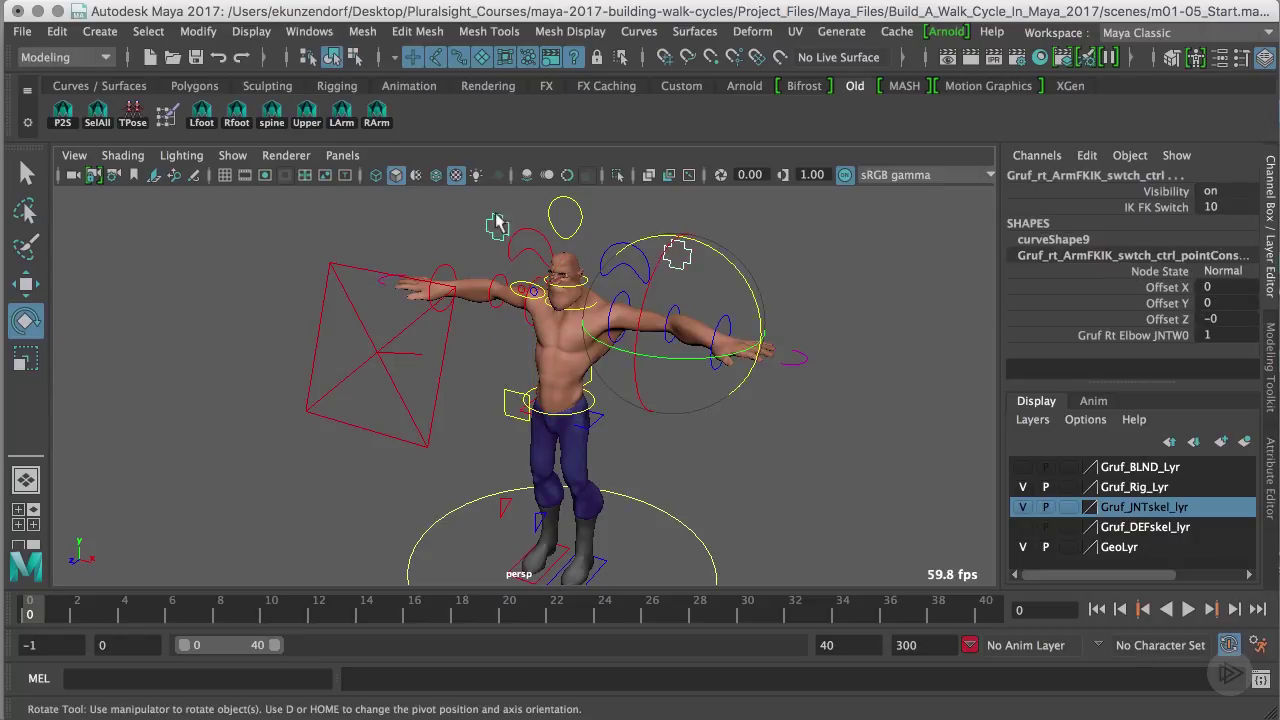
left_click(1165, 208)
middle_click_drag(856, 238, 661, 223)
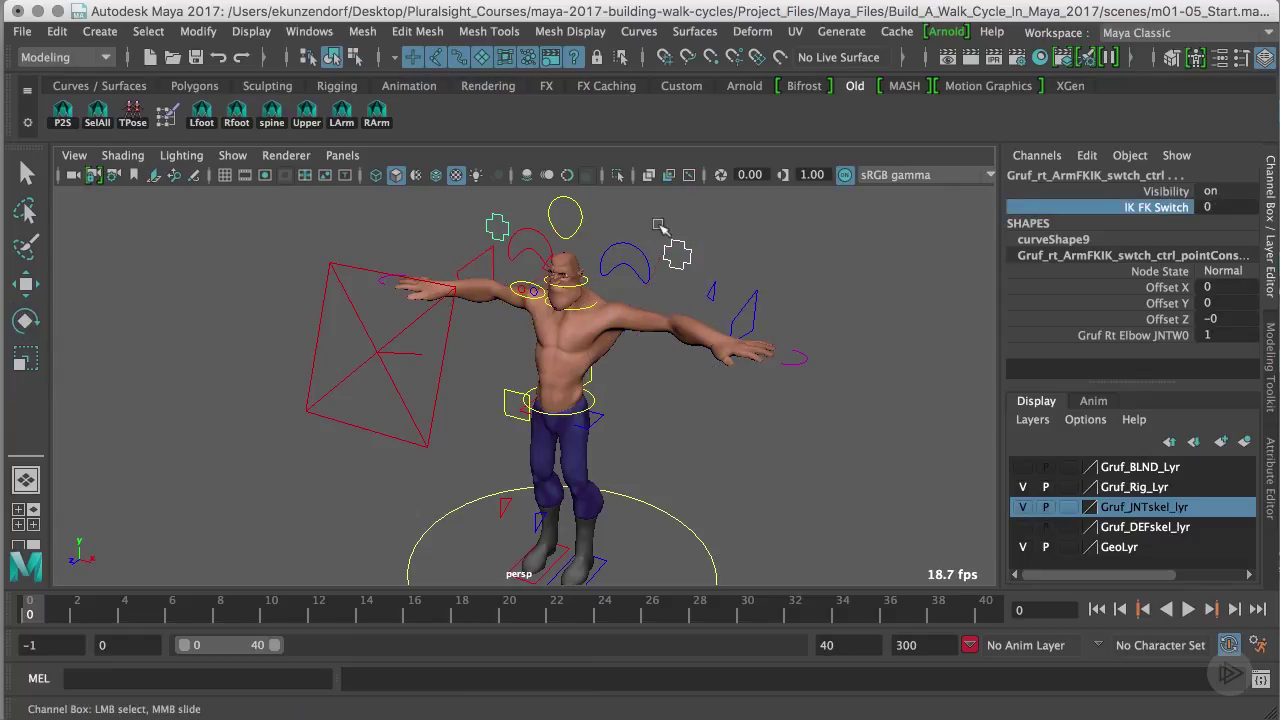
left_click_drag(690, 418, 628, 408, "alt")
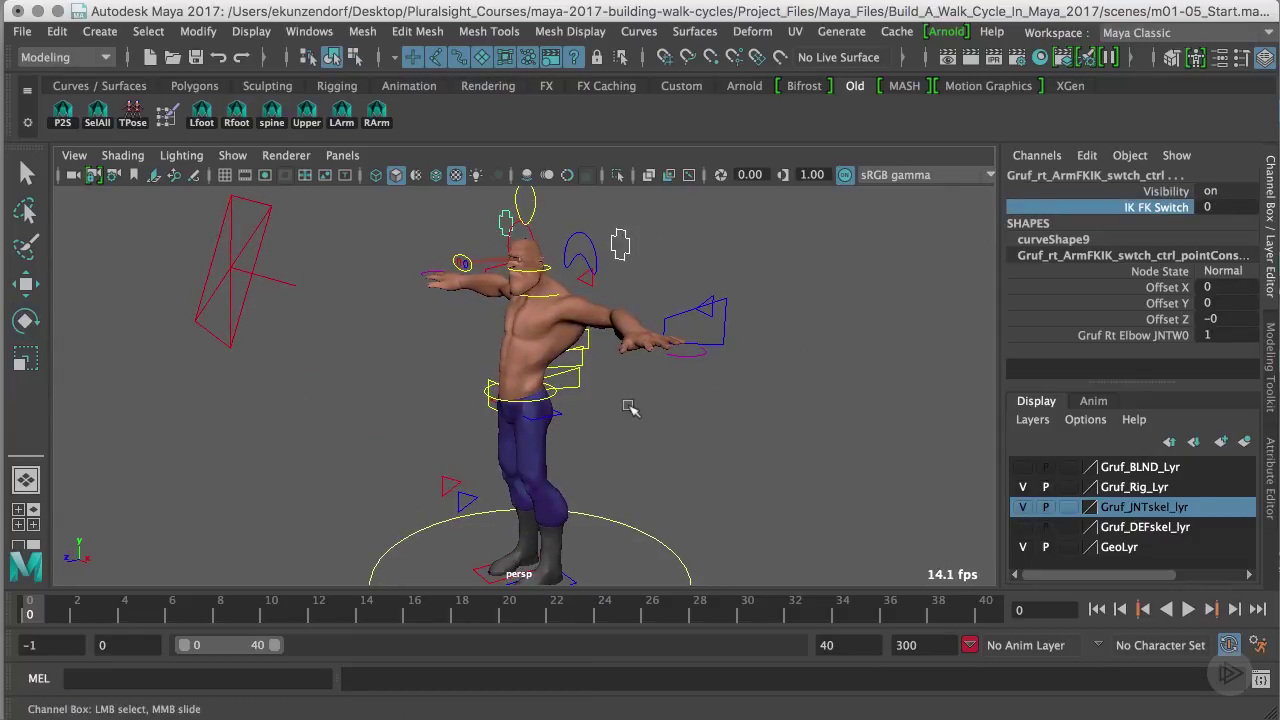
Select the head control and slide its Follow World Neck from 1 to 0
left_click(466, 263)
key("e")
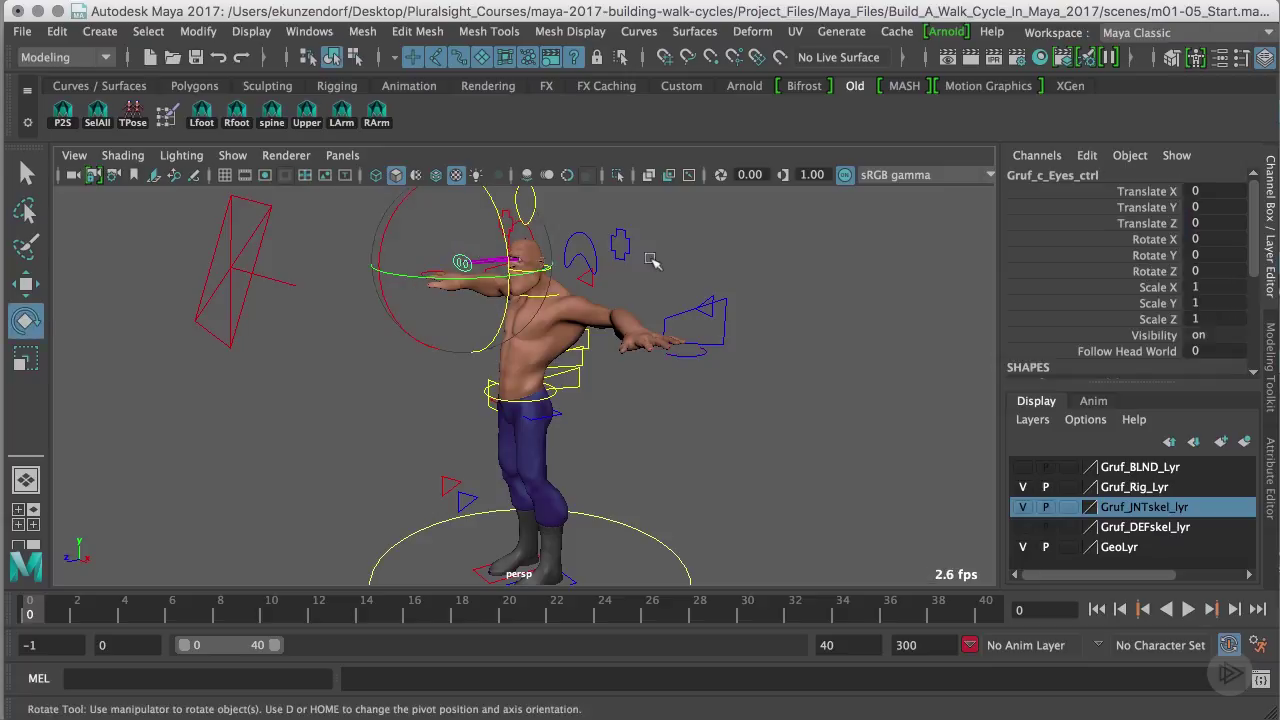
left_click(747, 277)
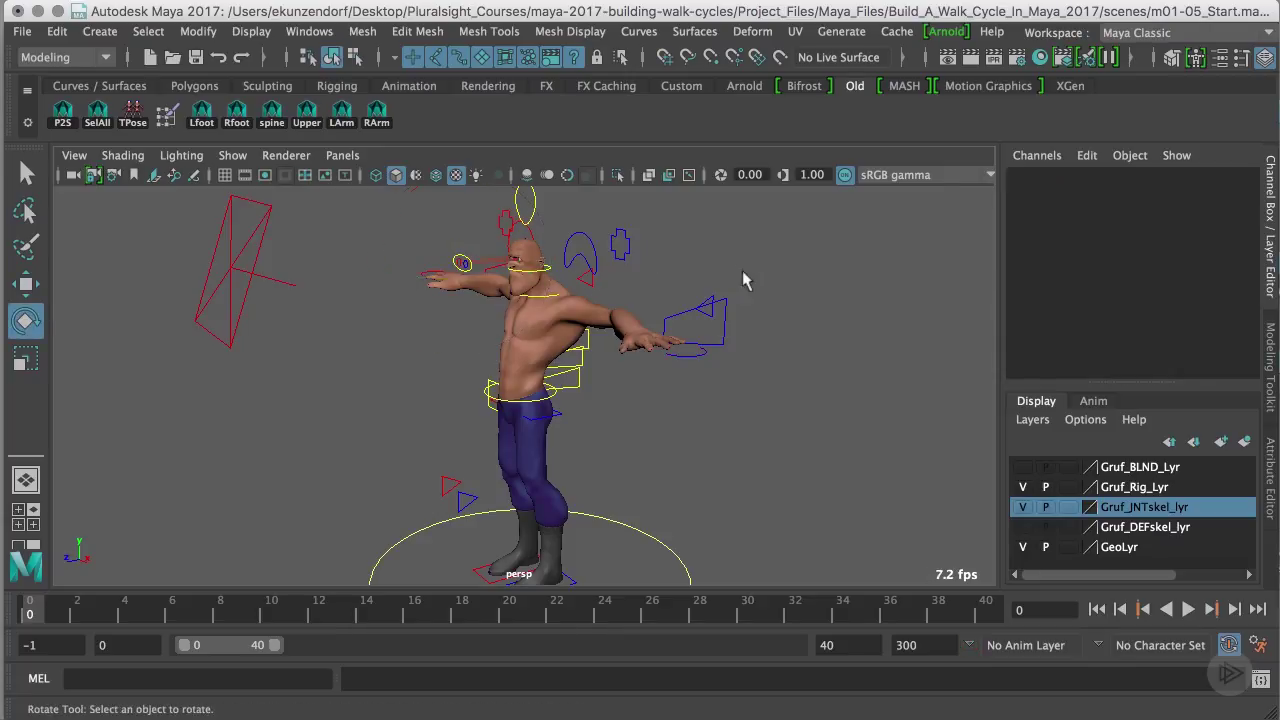
left_click(552, 269)
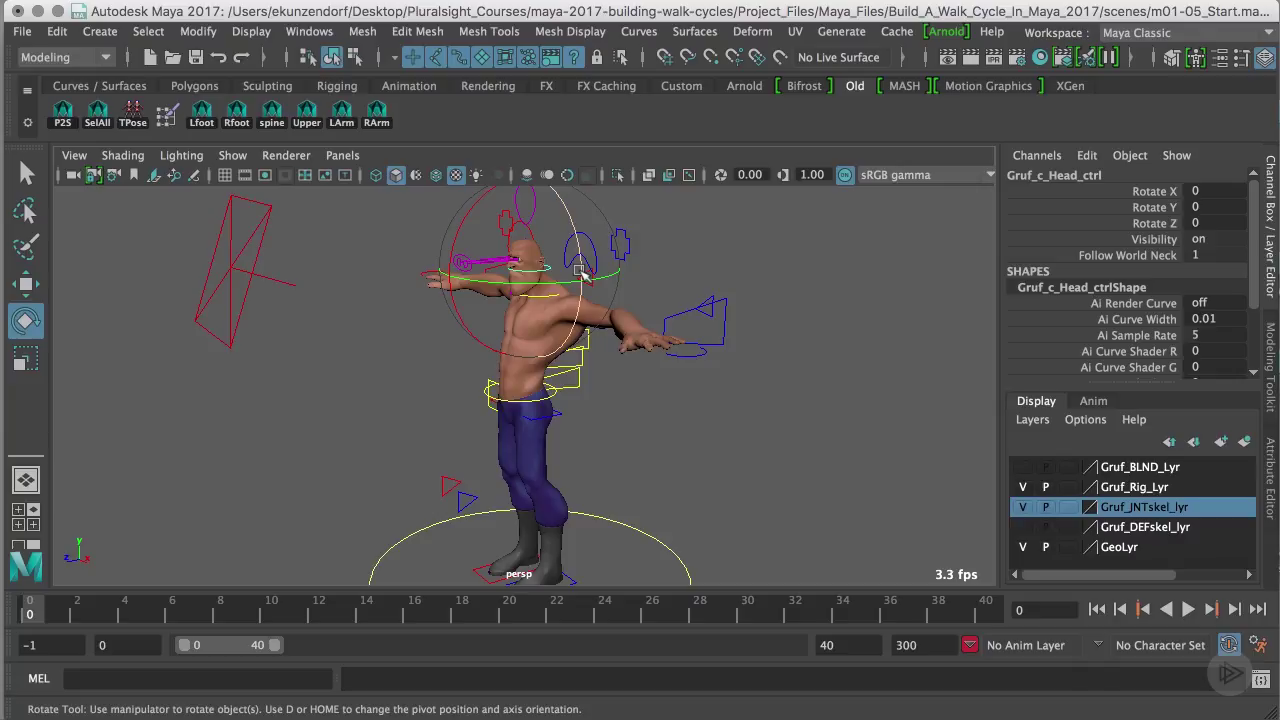
left_click(582, 272)
left_click(1130, 257)
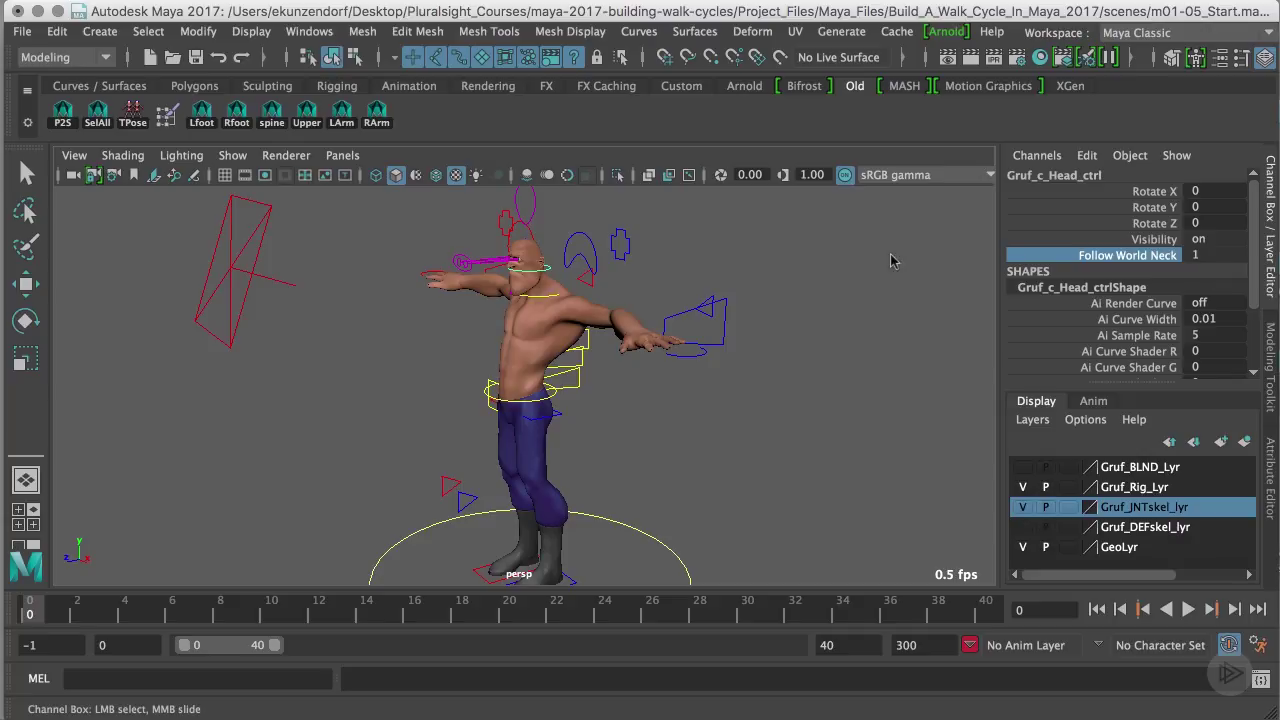
middle_click_drag(838, 278, 782, 262)
Rotate the neck control to Rotate X -29.835, tilting the head back
scroll(740, 263, "up", 3)
left_click(556, 268)
key("e")
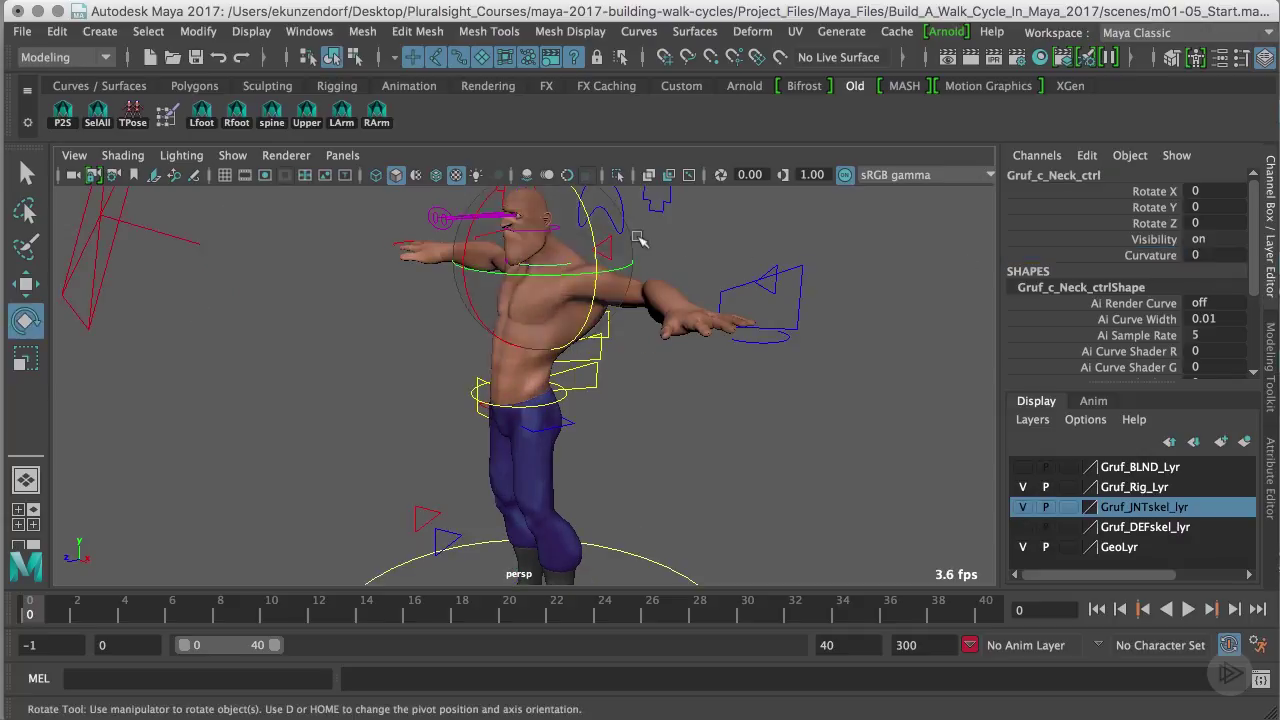
left_click_drag(475, 220, 970, 310)
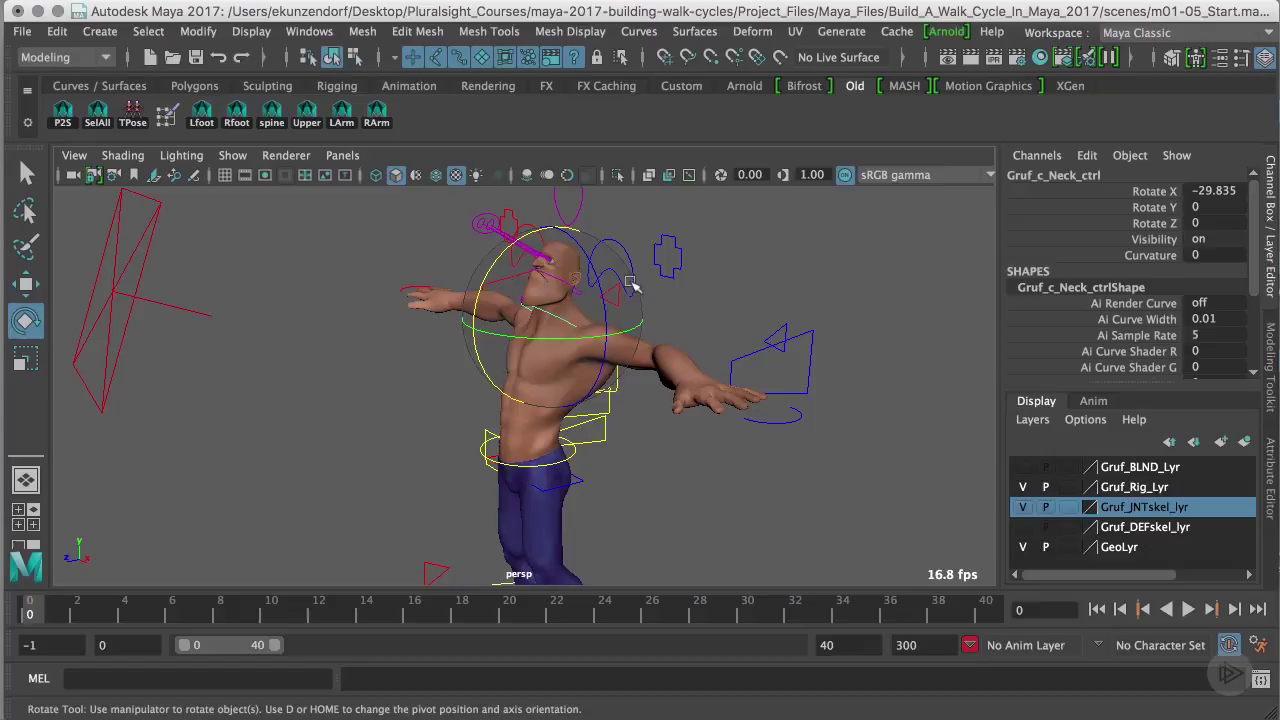
left_click(560, 300)
Switch the head's Follow World Neck off, test-rotate the neck joint, then undo
left_click(583, 289)
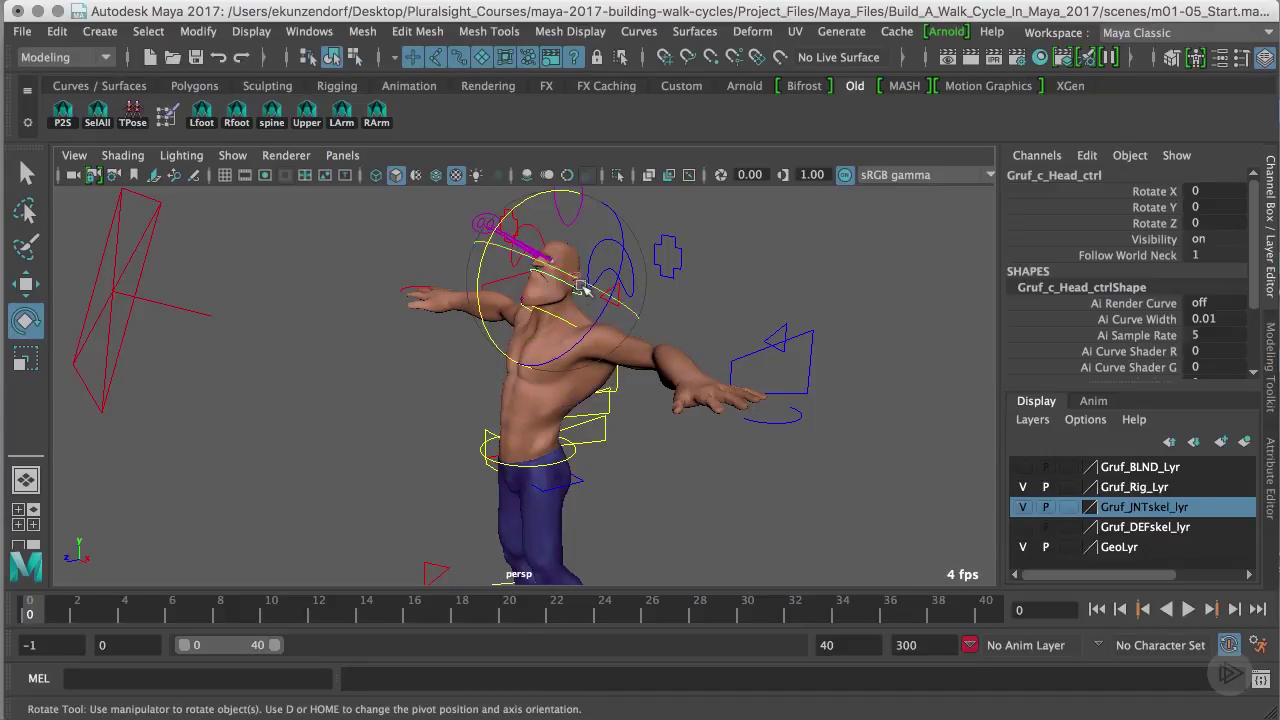
left_click(1158, 256)
middle_click_drag(838, 265, 829, 266)
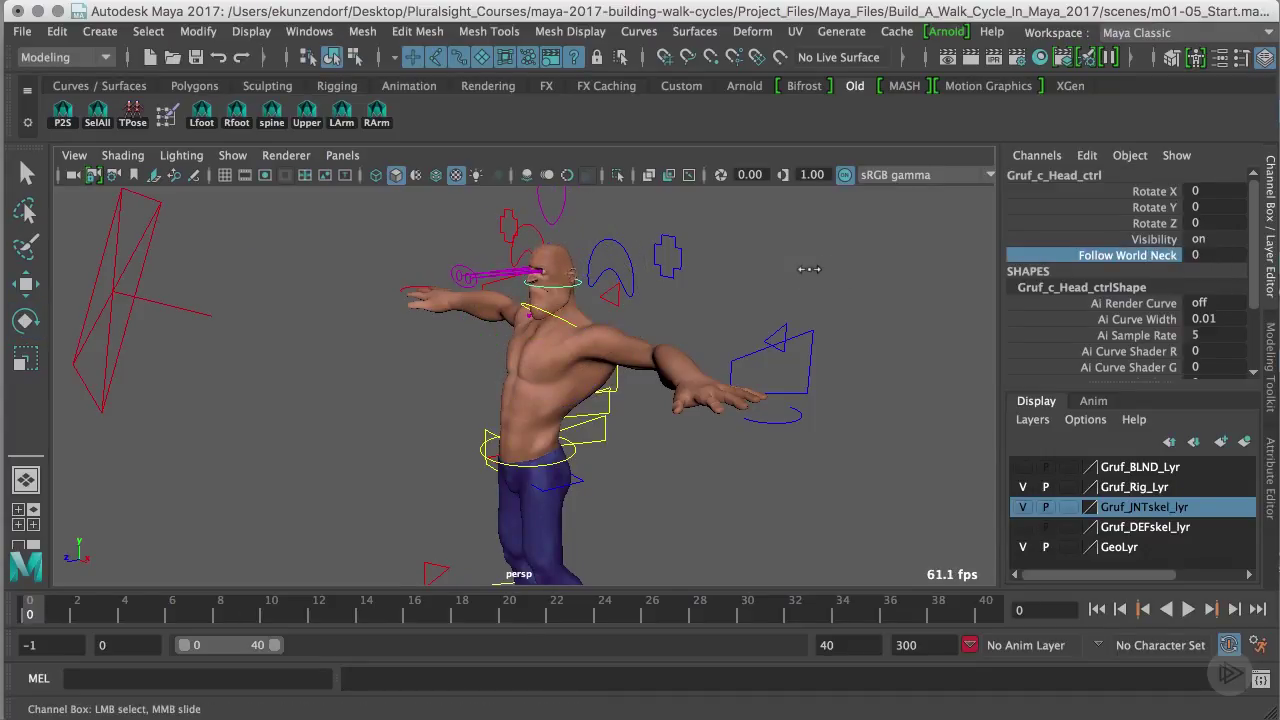
left_click(553, 313)
key("e")
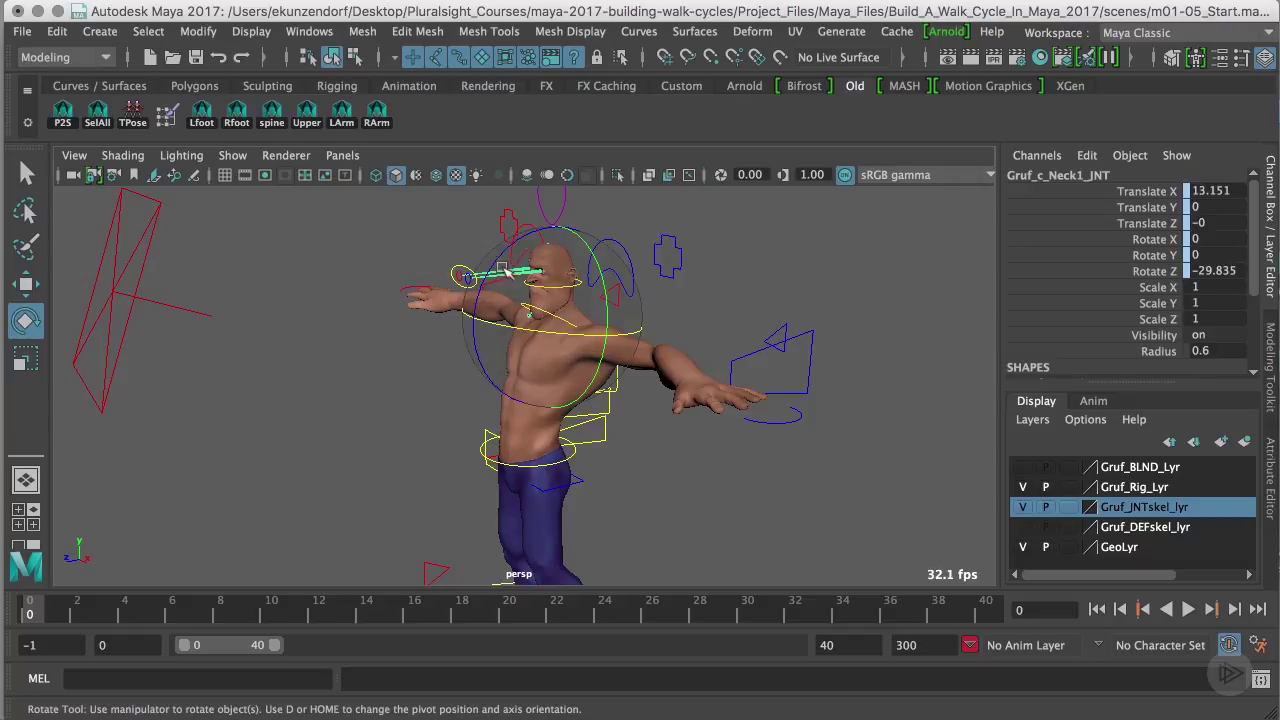
left_click_drag(500, 310, 565, 338)
key("z")
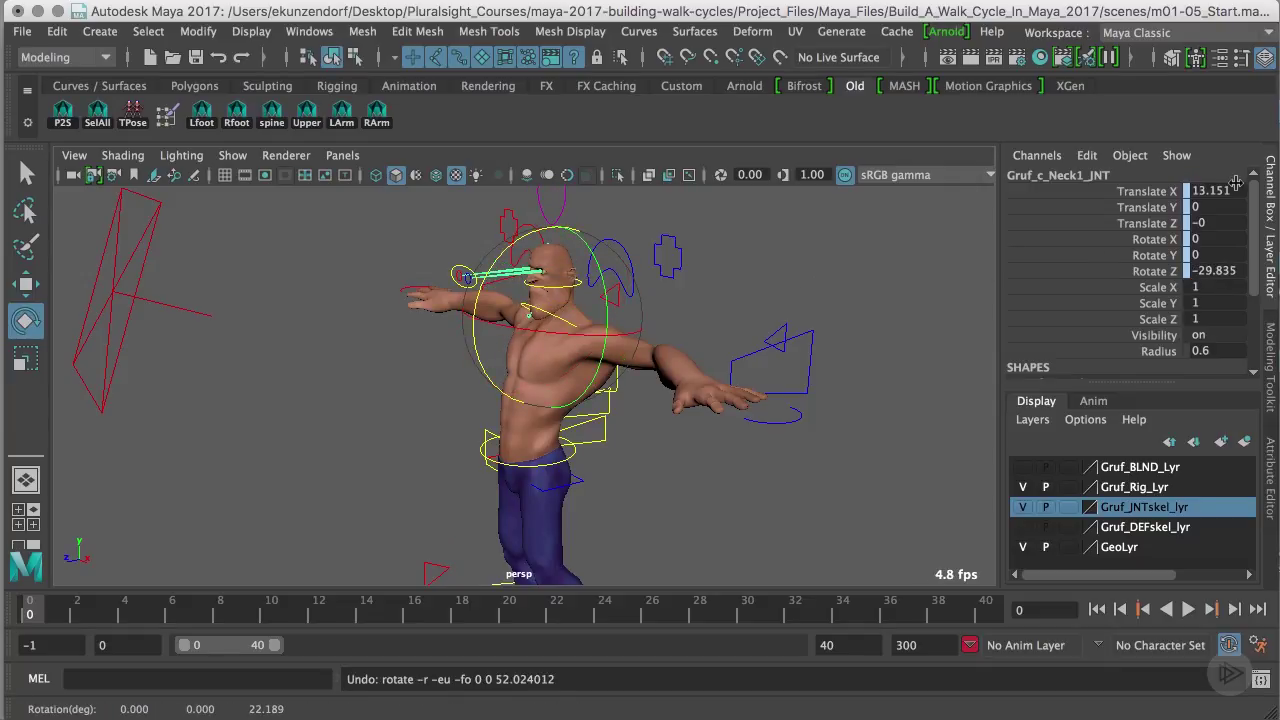
left_click_drag(1236, 188, 1231, 264)
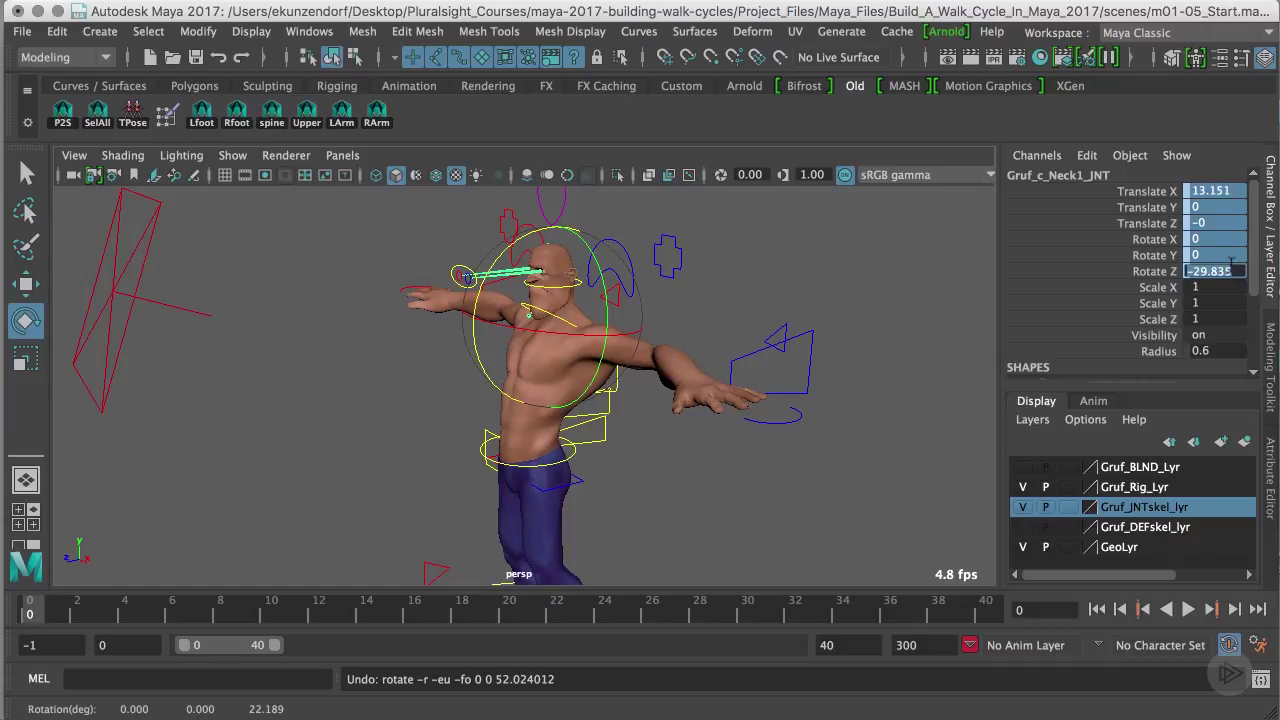
left_click(735, 270)
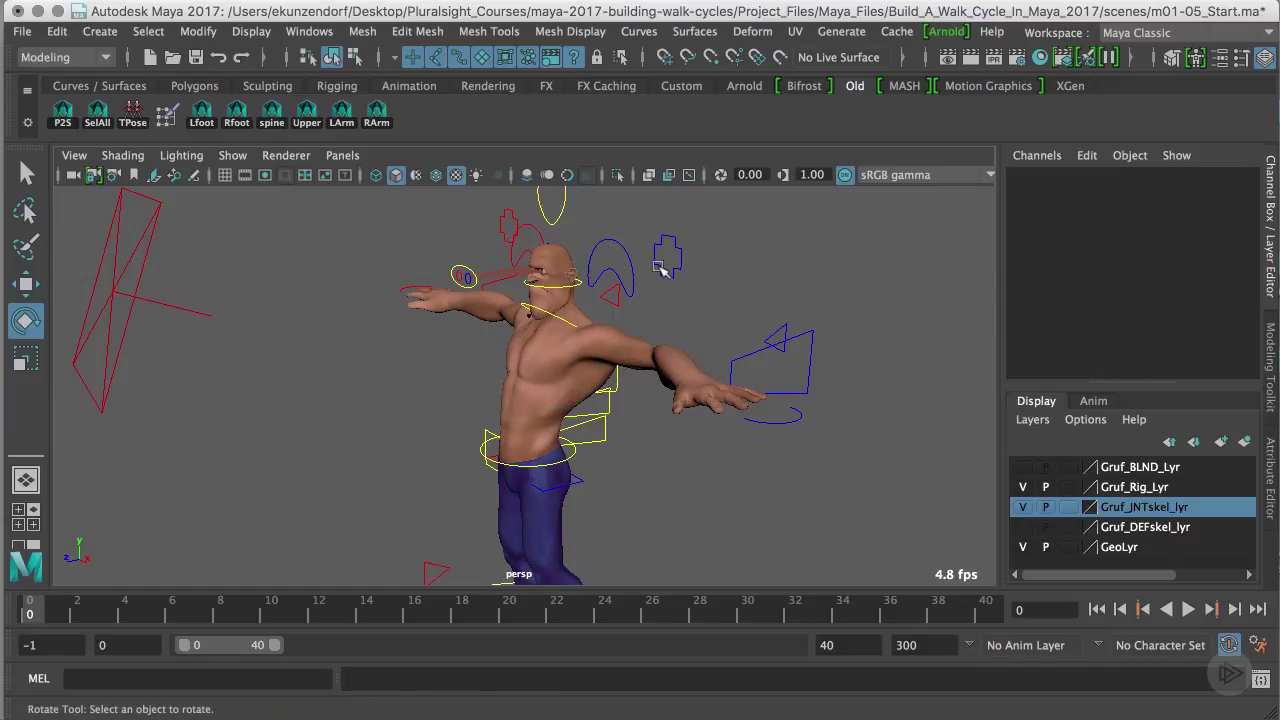
Slide the head control's Follow World Neck from 0 back to 1
left_click(578, 288)
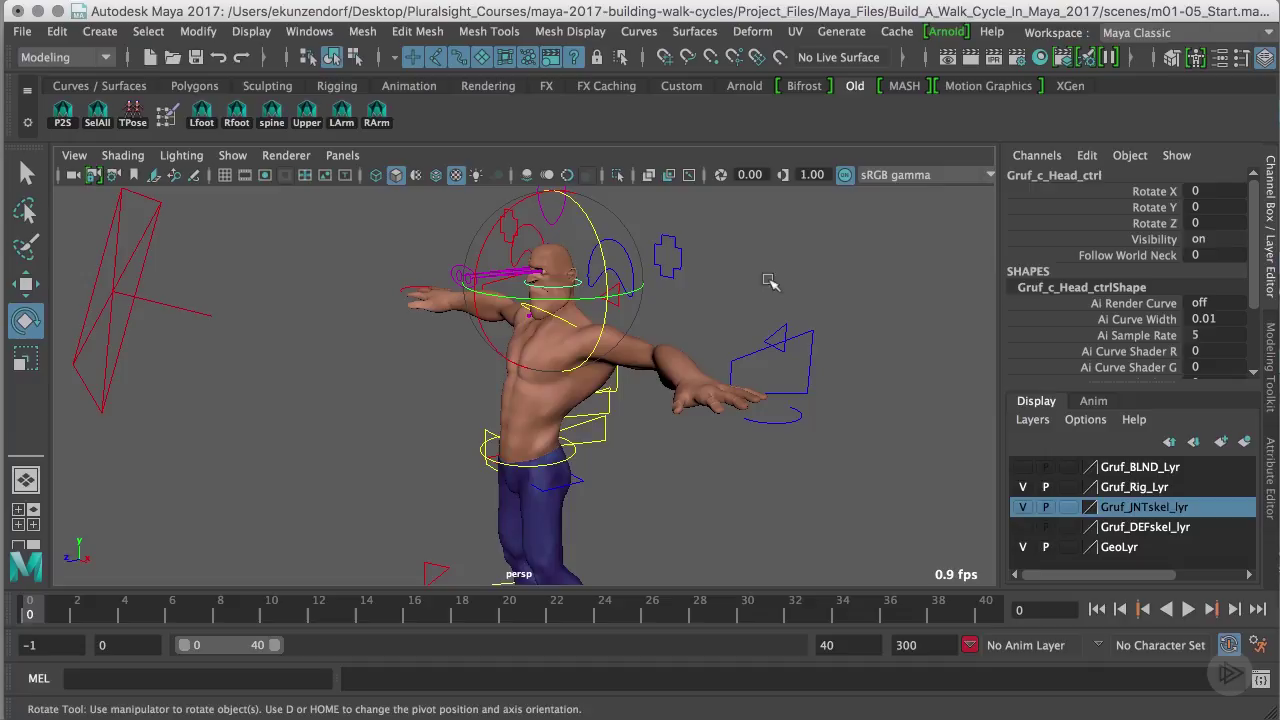
left_click(703, 315)
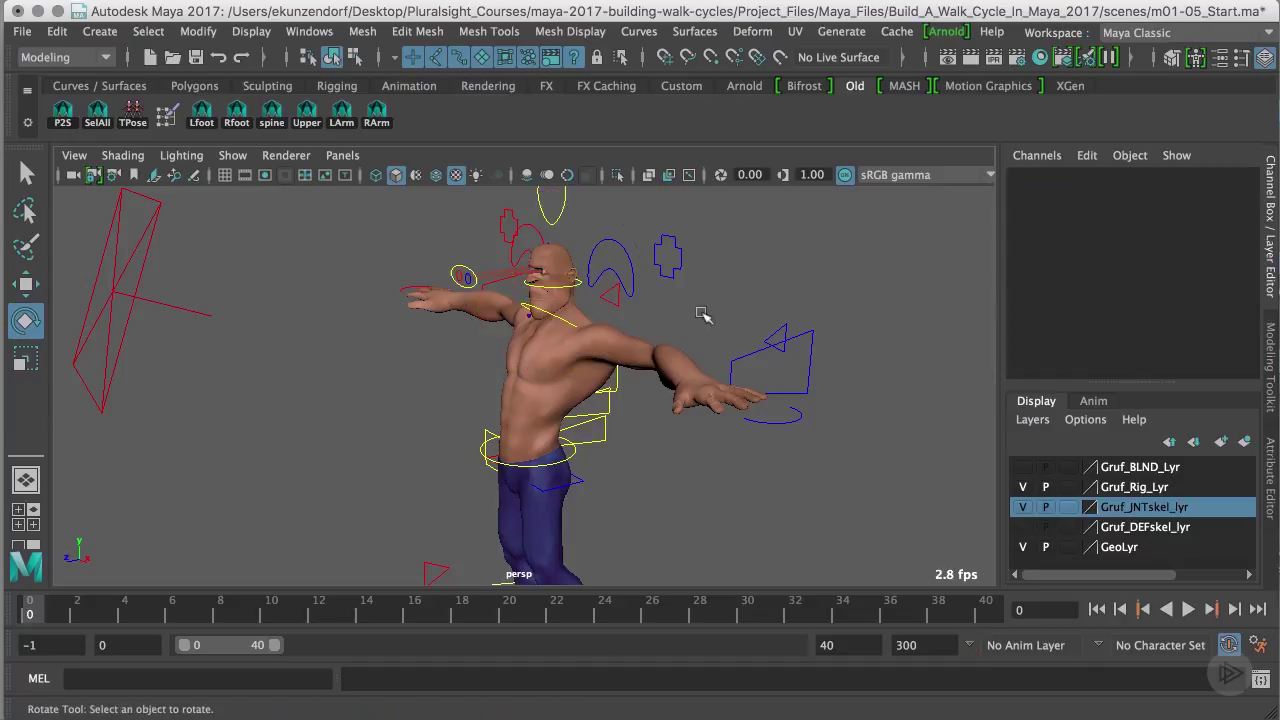
left_click(586, 289)
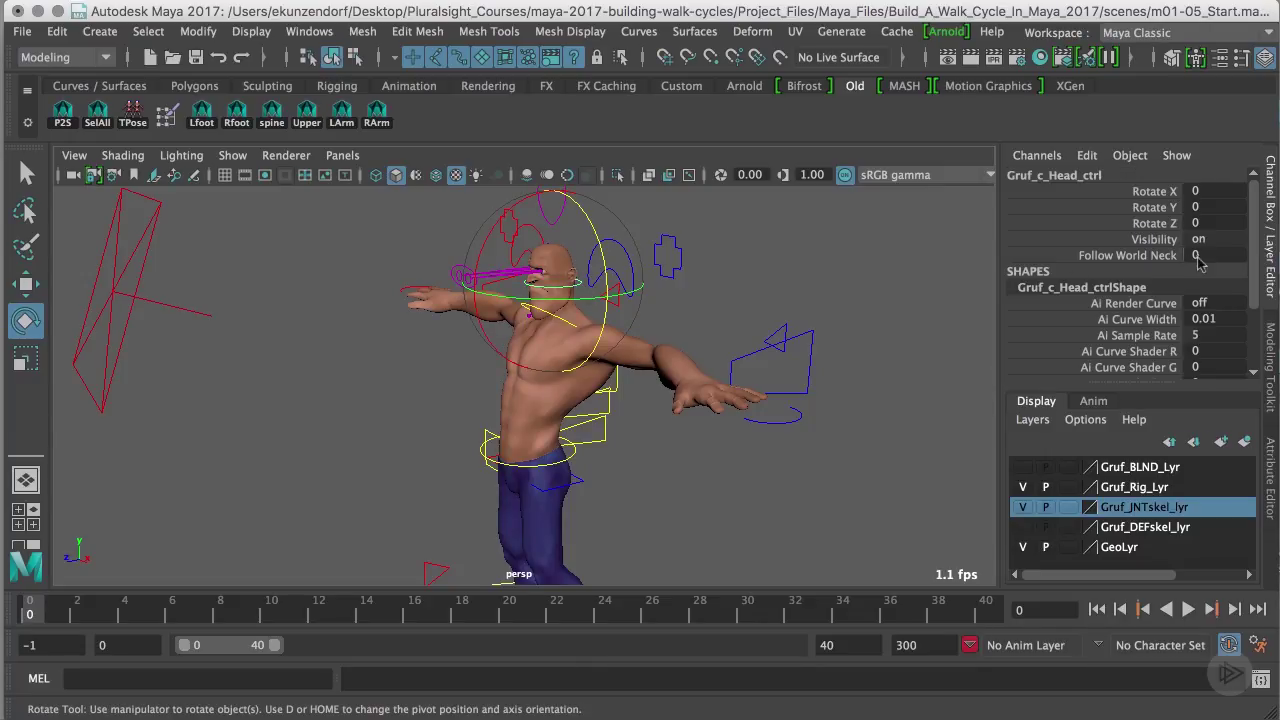
left_click(1150, 256)
middle_click_drag(851, 233, 962, 248)
Reset the neck control's Rotate X to 0, straightening the head
left_click(565, 325)
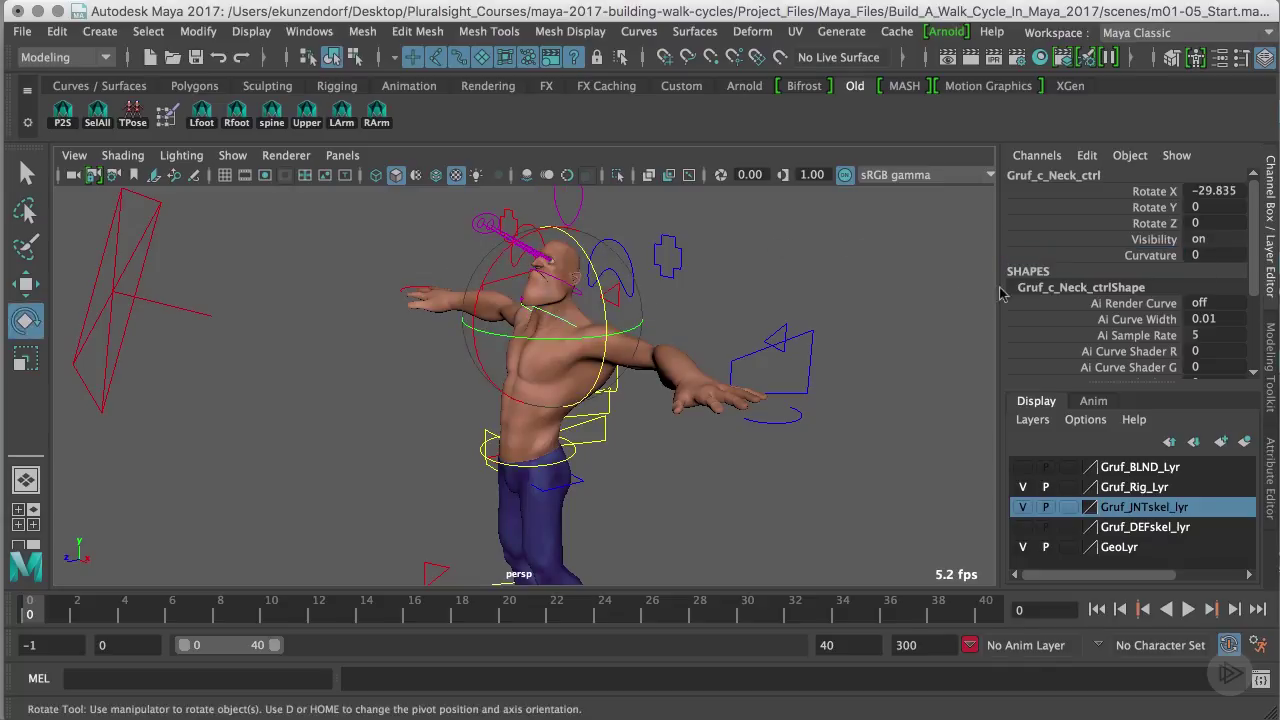
left_click(1200, 191)
type("0")
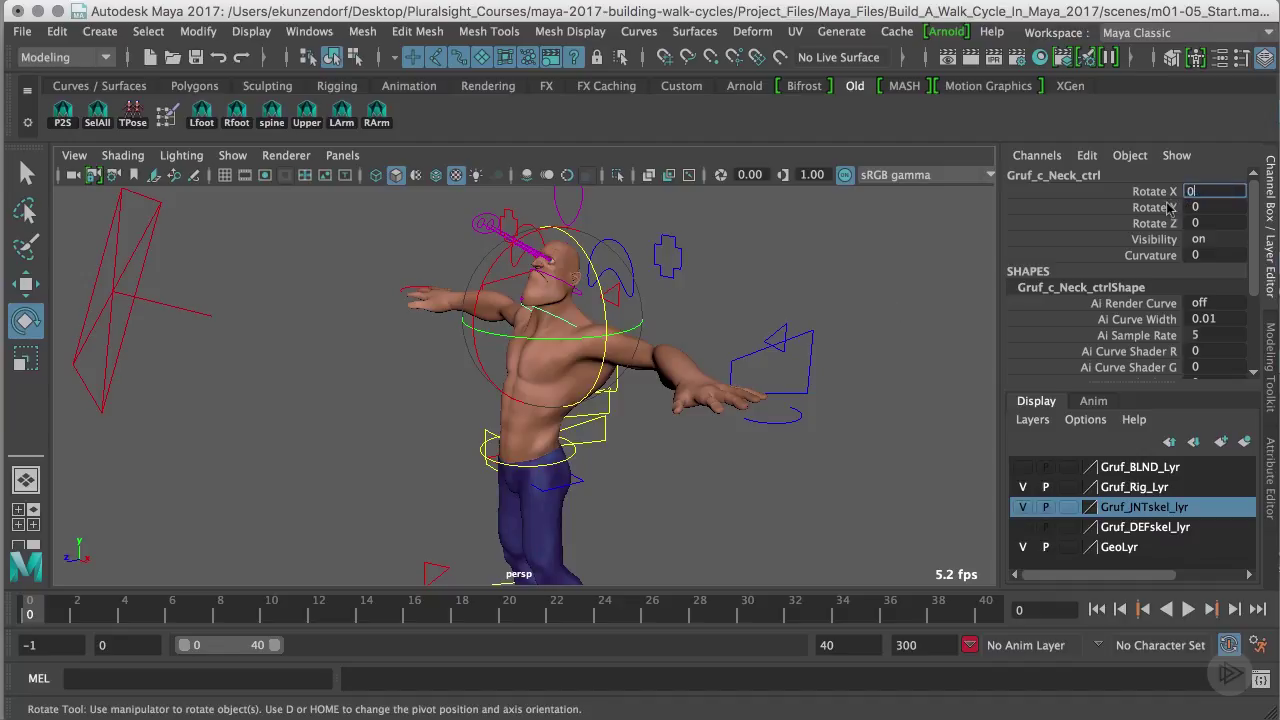
key("Return")
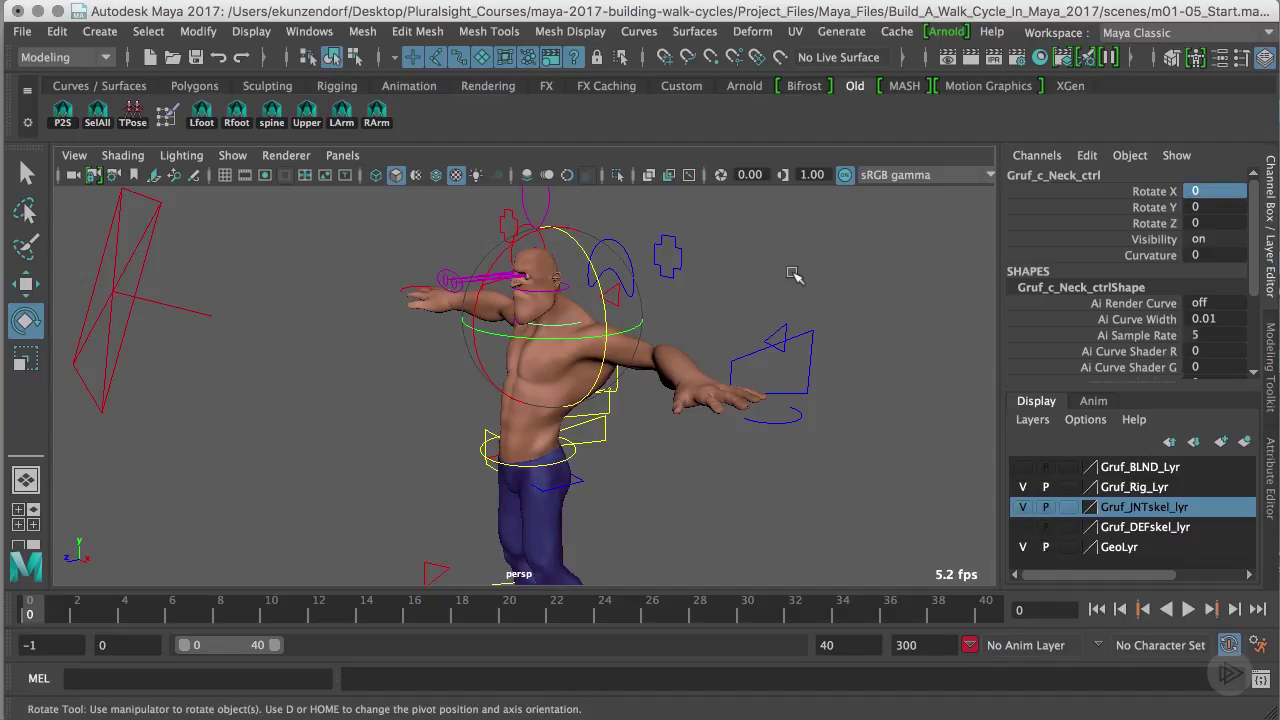
left_click(515, 272)
left_click(445, 273)
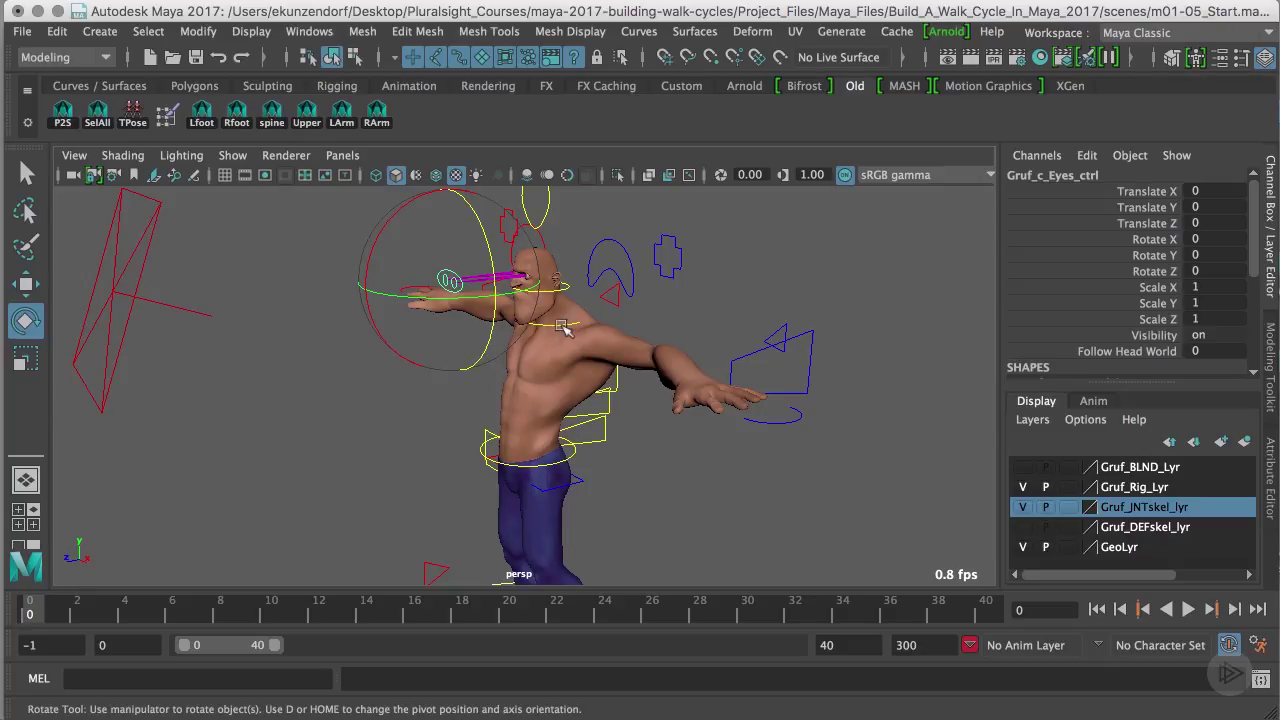
left_click_drag(580, 326, 520, 288, "alt")
key("w")
key("ctrl+z")
left_click_drag(760, 394, 690, 406, "alt")
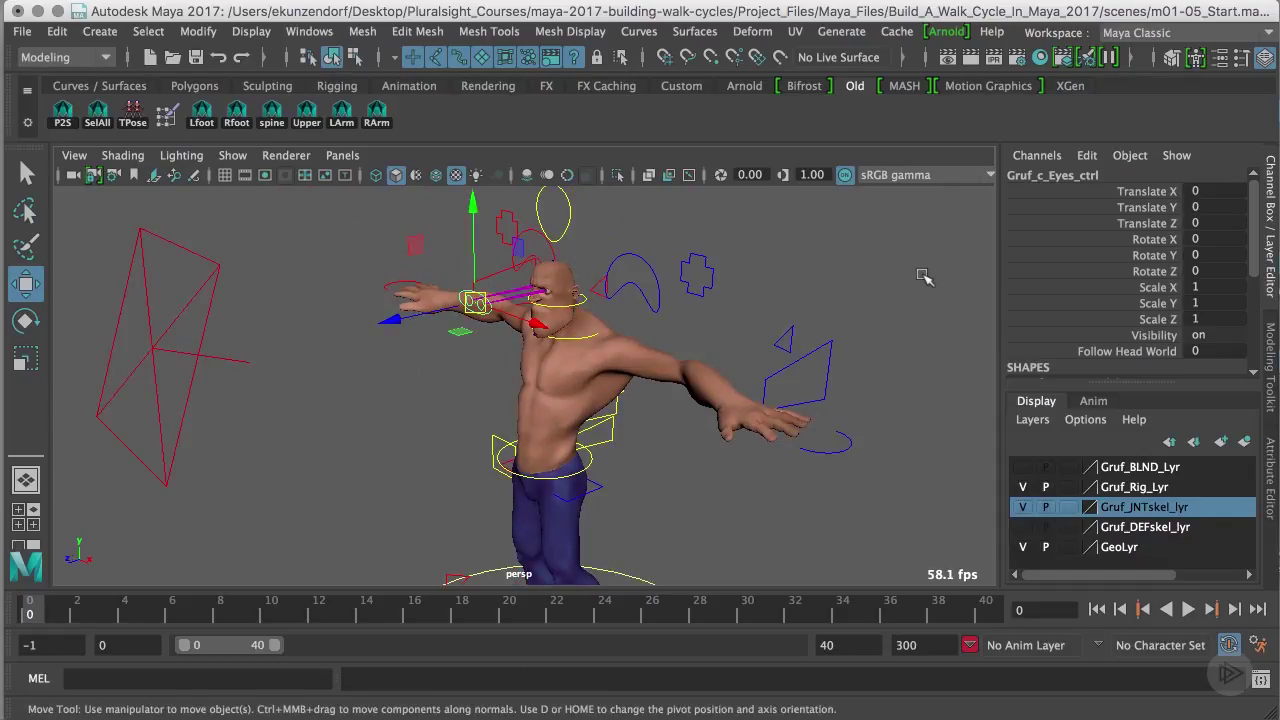
left_click(1118, 352)
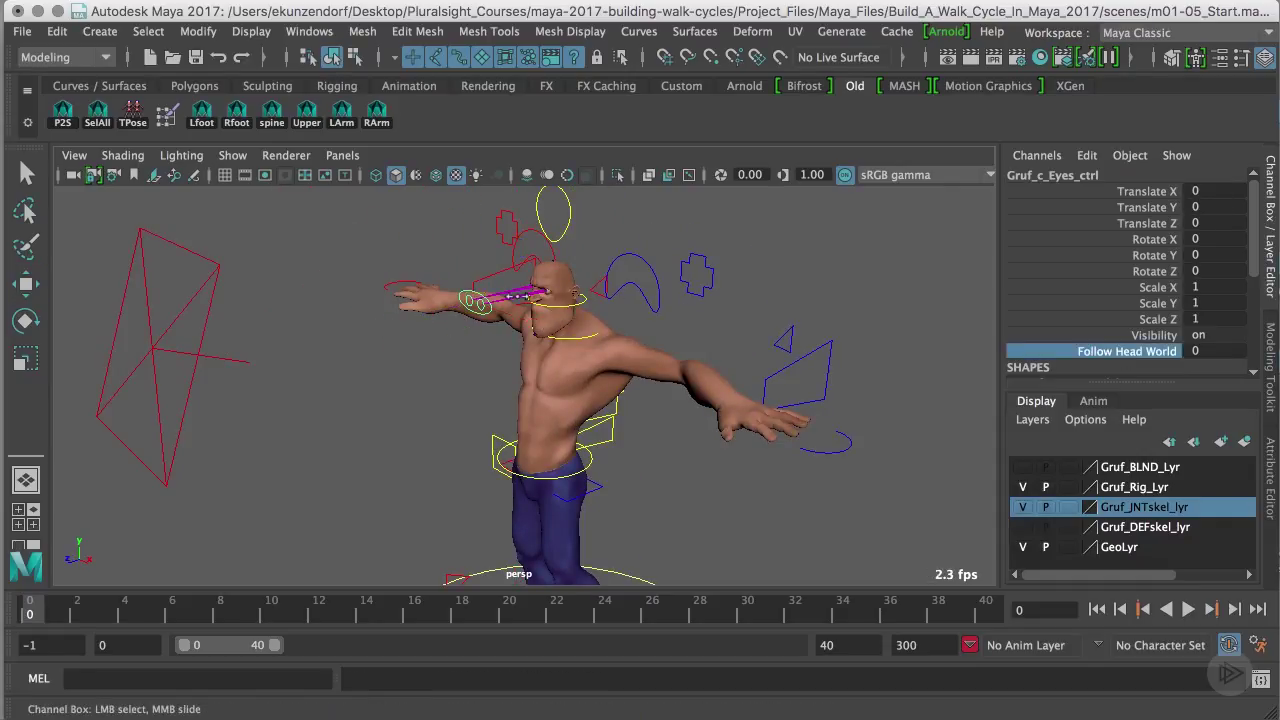
scroll(519, 297, "up", 3)
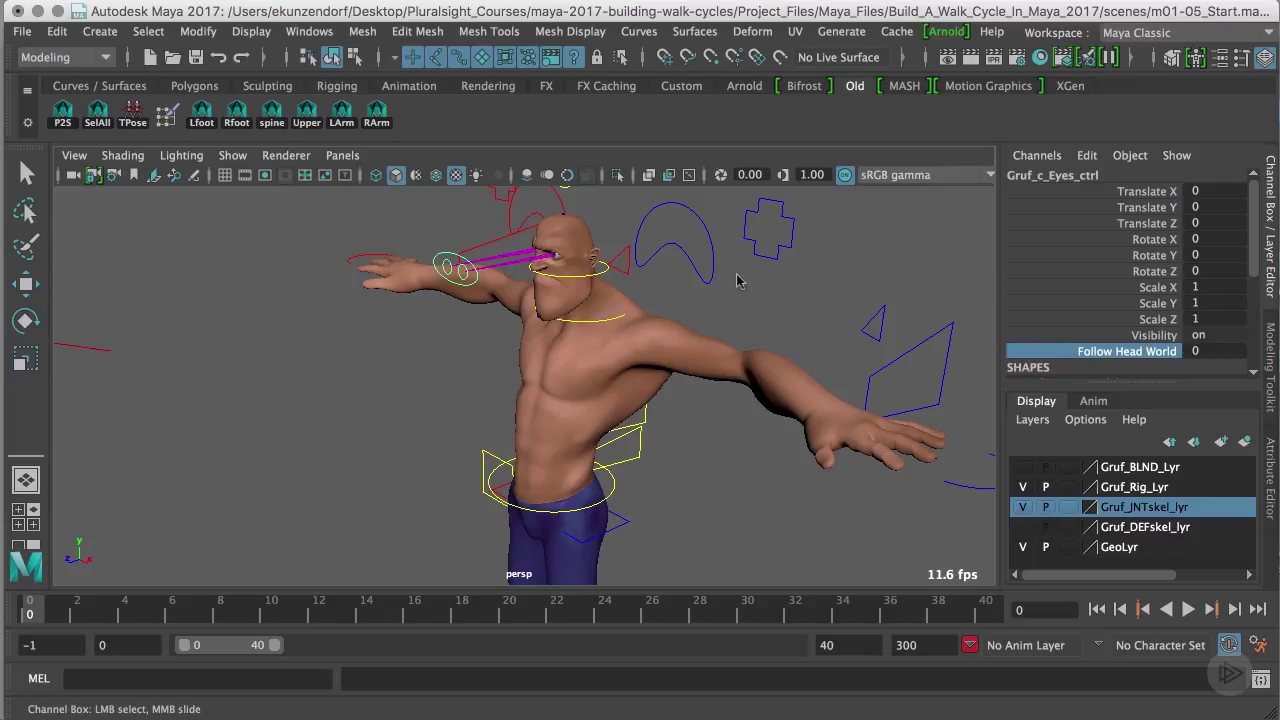
middle_click_drag(736, 281, 680, 385)
left_click(610, 494)
key("w")
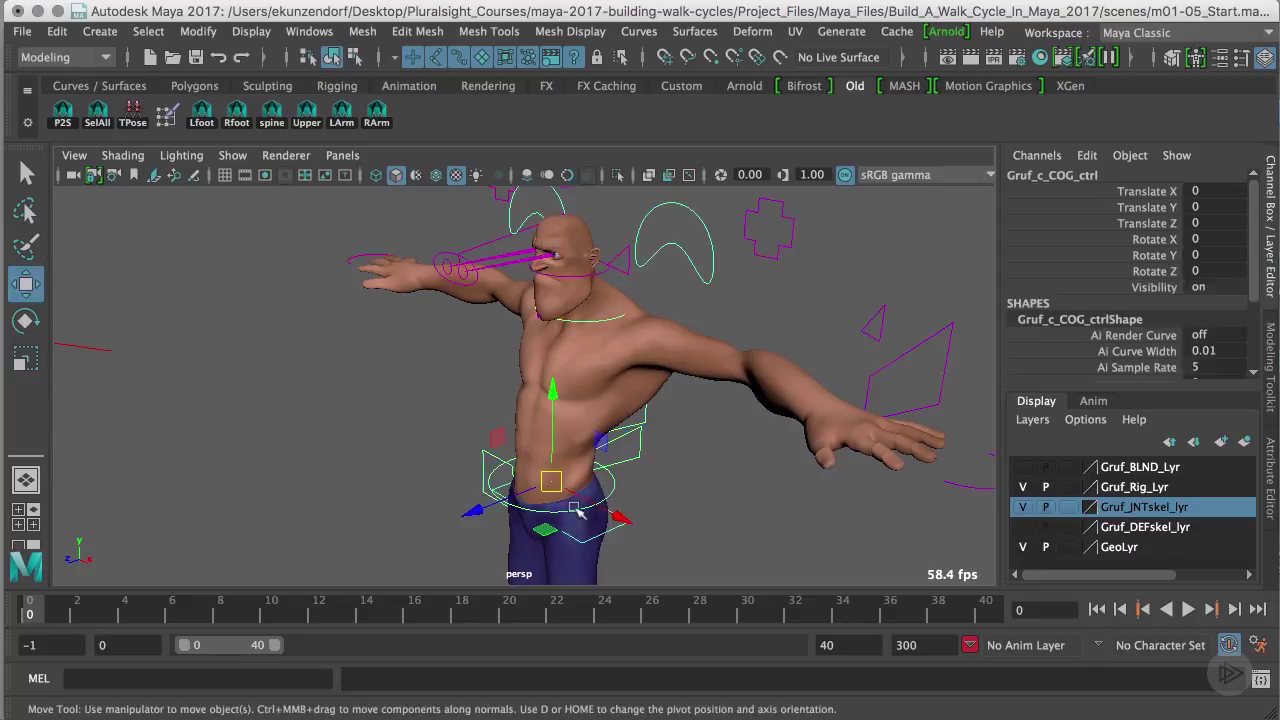
key("e")
mouse_move(555, 524)
left_mouse_down()
mouse_move(598, 528)
mouse_move(518, 527)
mouse_move(549, 525)
left_mouse_up()
key("ctrl+z")
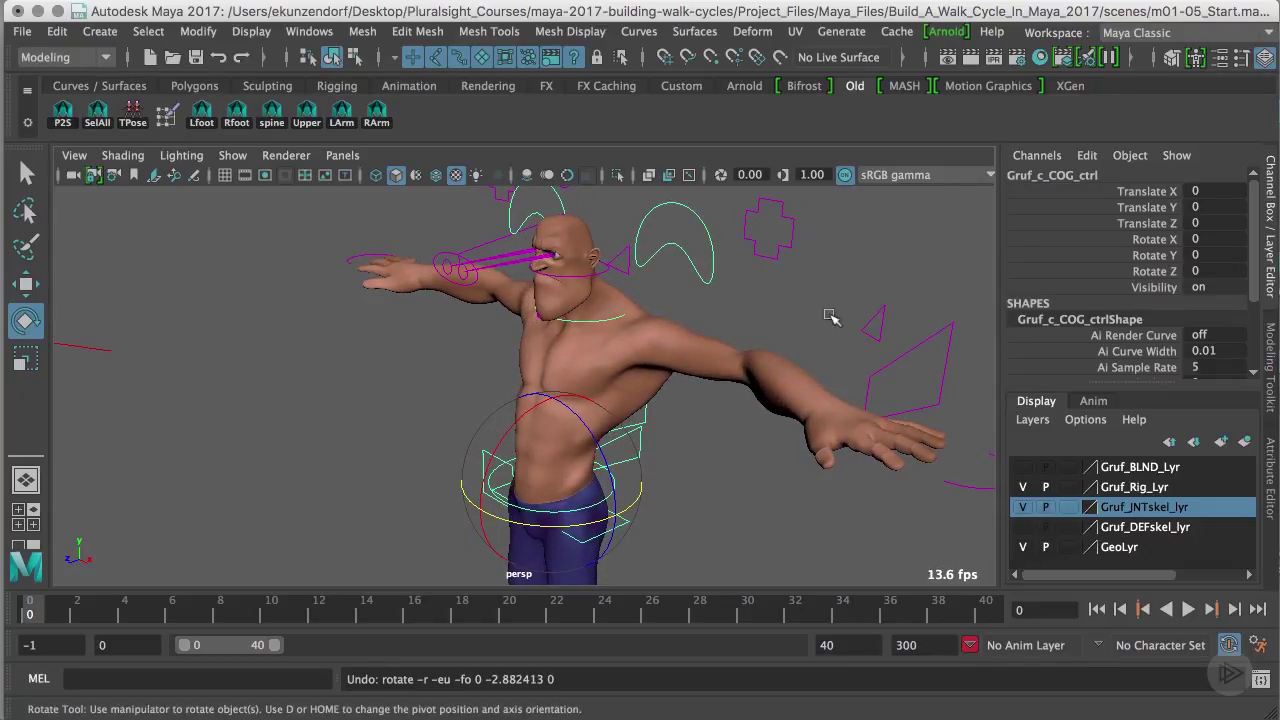
left_click(451, 281)
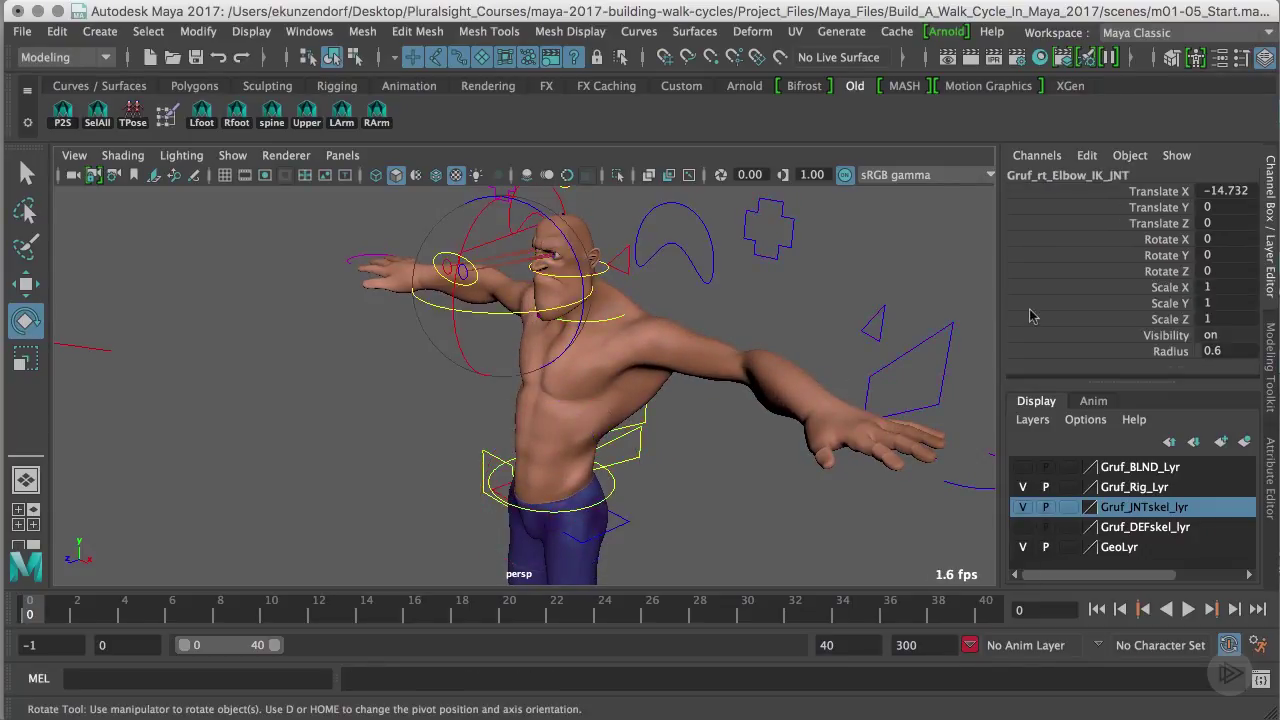
left_click(291, 251)
left_click(437, 250)
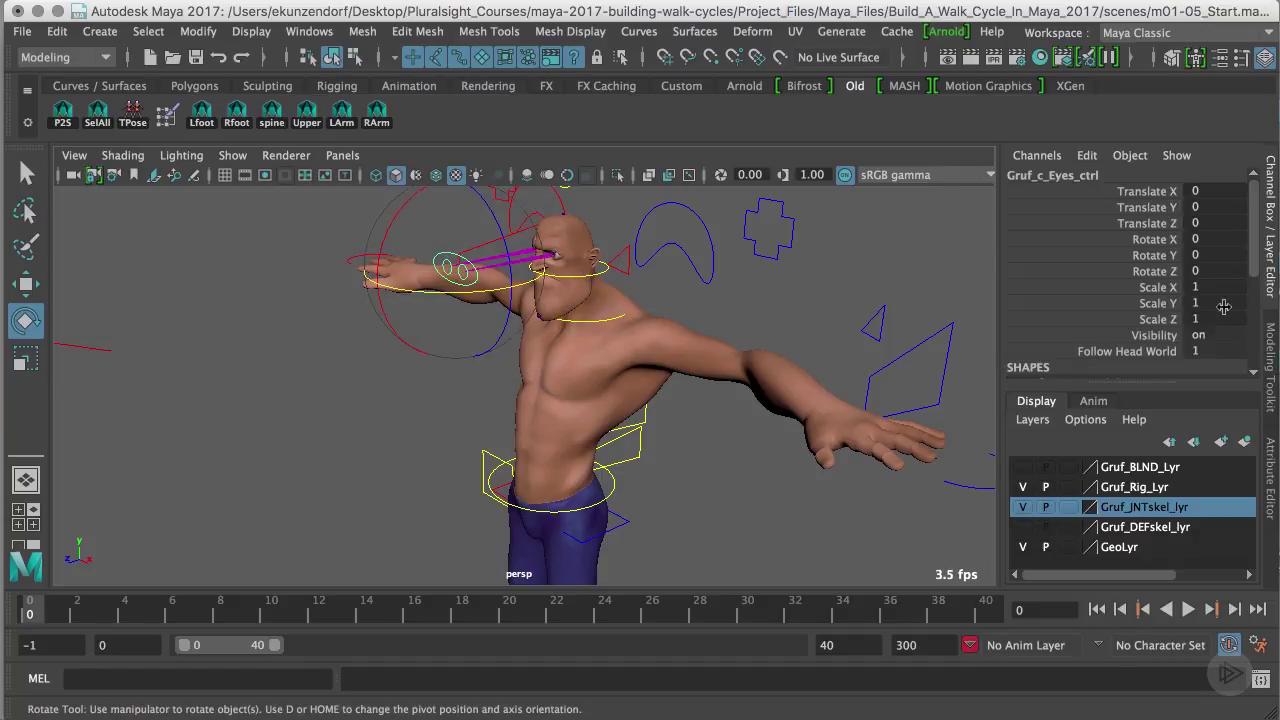
double_click(1219, 352)
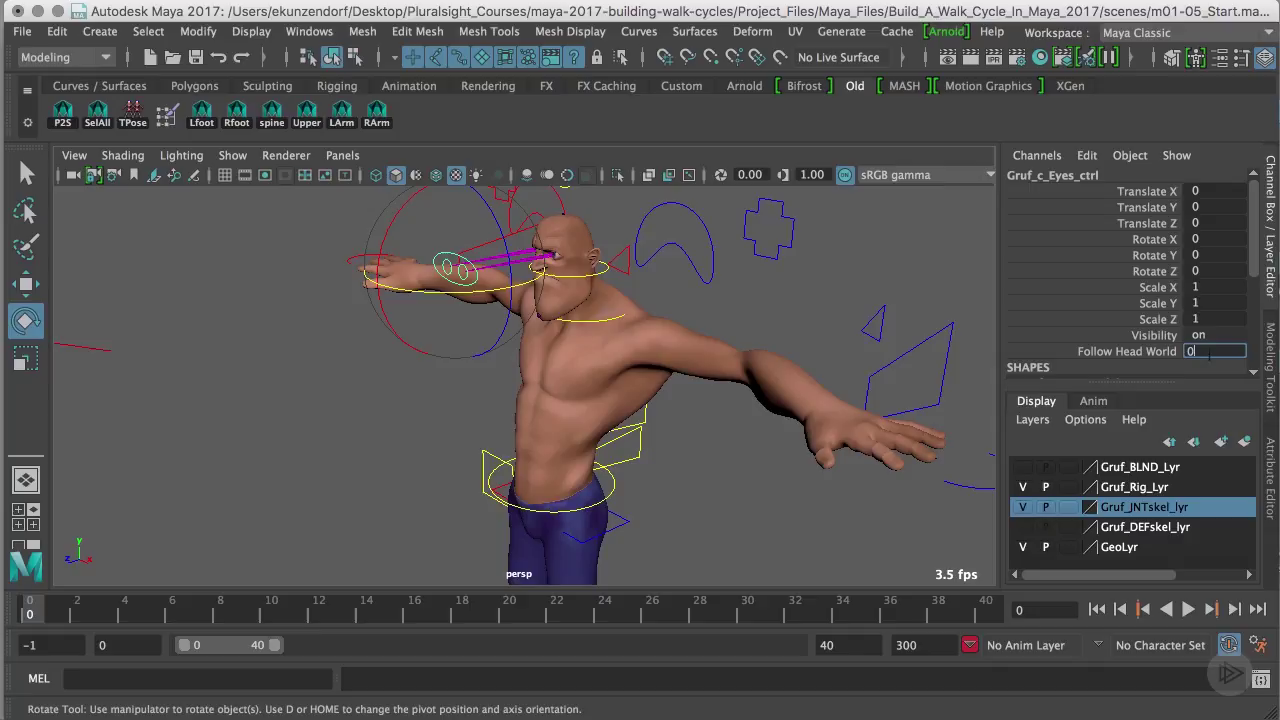
type("0")
key("Return")
left_click_drag(788, 303, 700, 308, "alt")
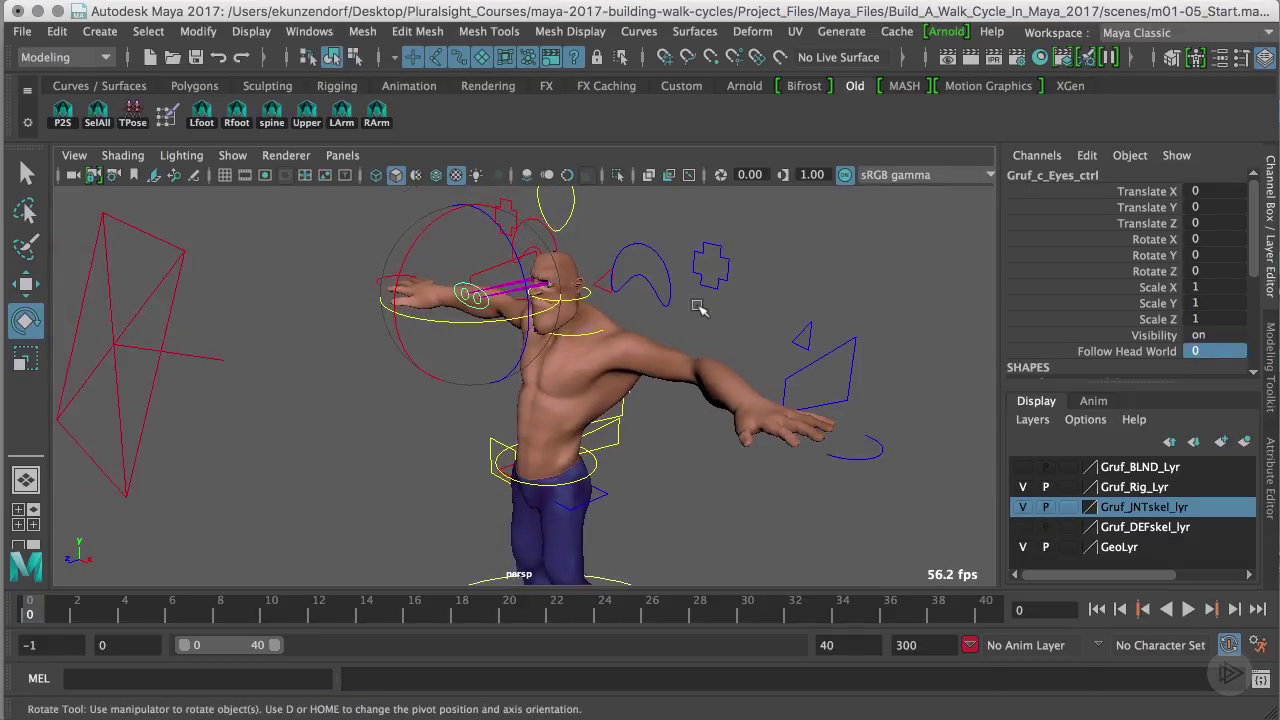
left_click(608, 285)
left_click_drag(692, 318, 705, 318, "alt")
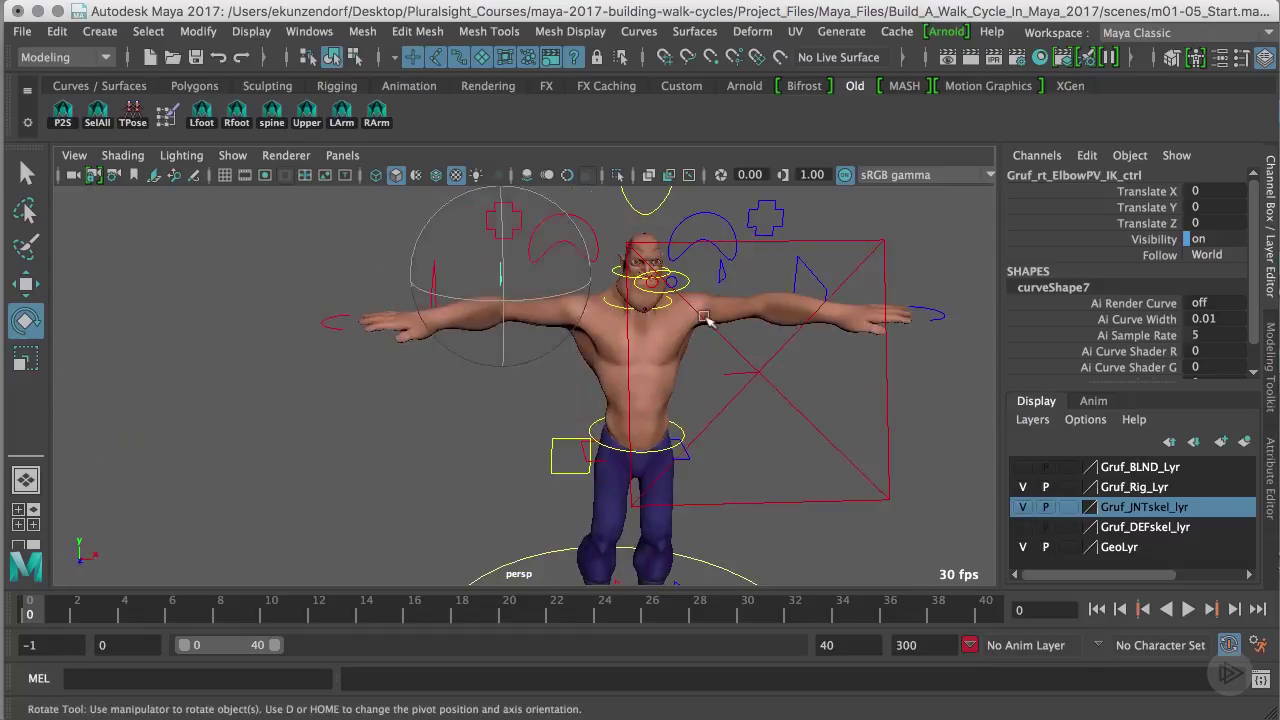
left_click(356, 260)
left_click(431, 275)
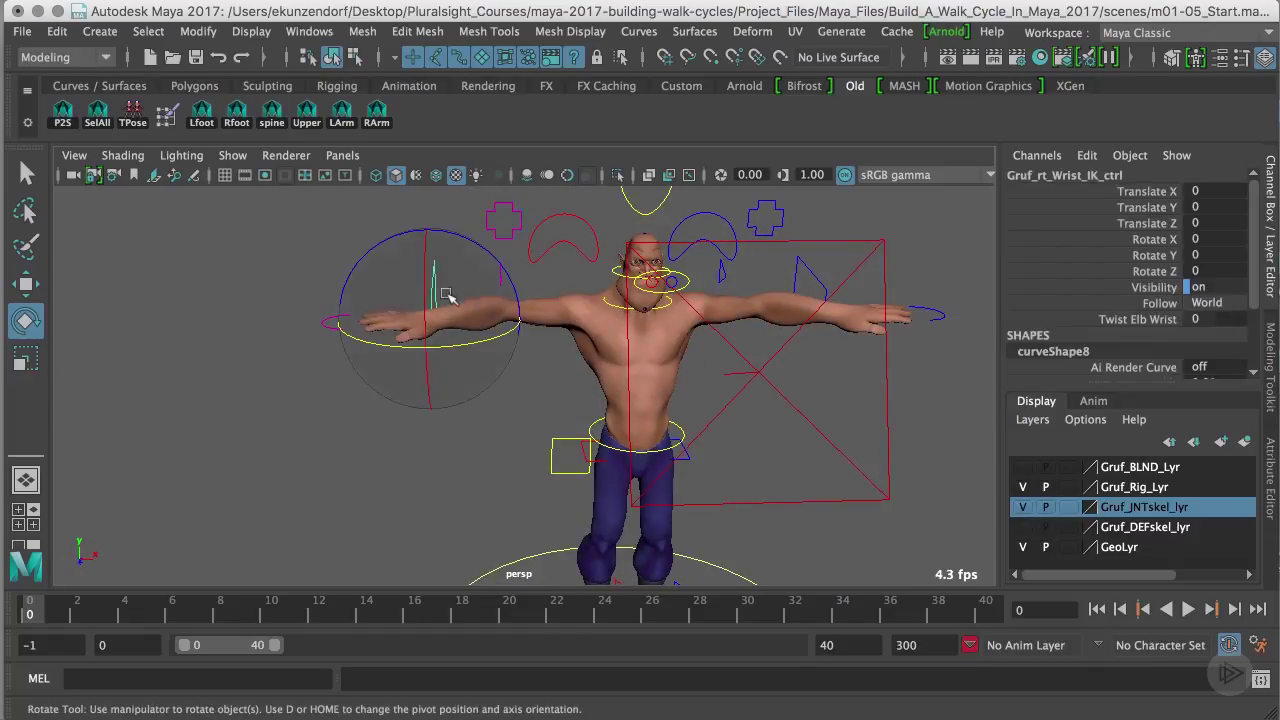
left_click_drag(734, 370, 578, 355, "alt")
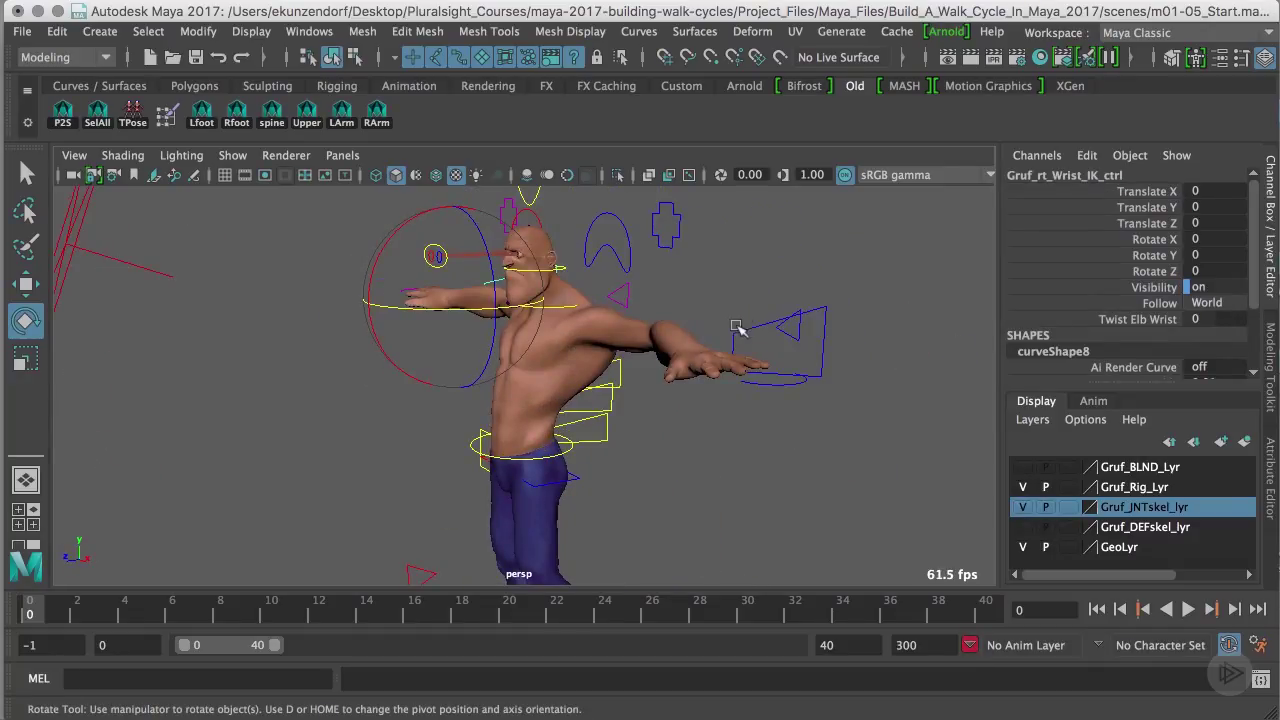
left_click_drag(737, 337, 764, 328, "alt")
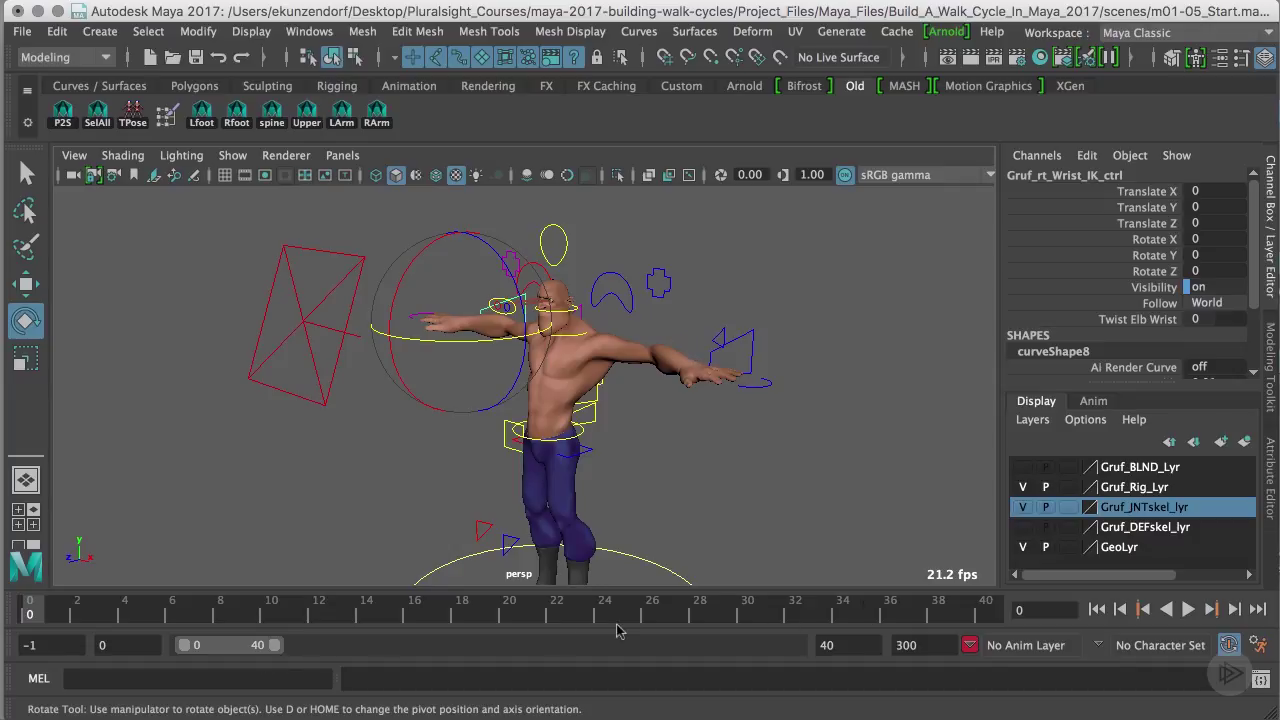
Change the playback end frame from 40 to 24 so the range spans frames 0 to 24
left_click_drag(834, 645, 757, 643)
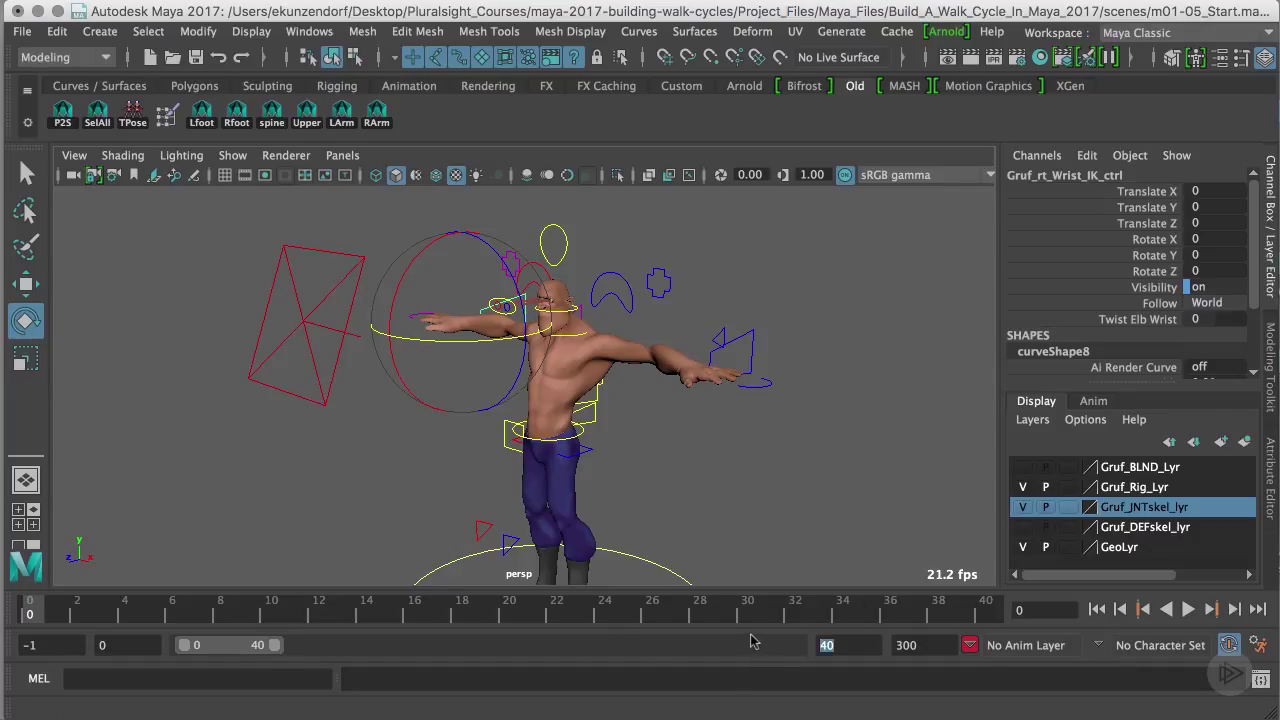
key("Return")
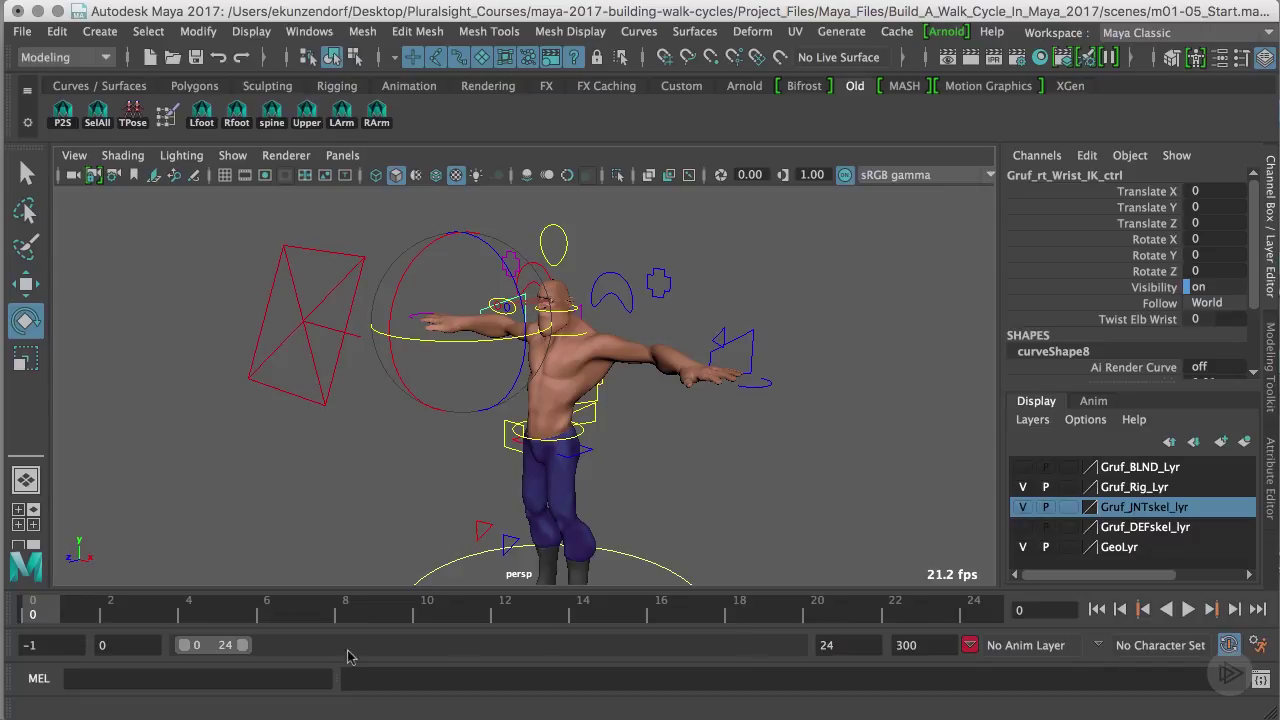